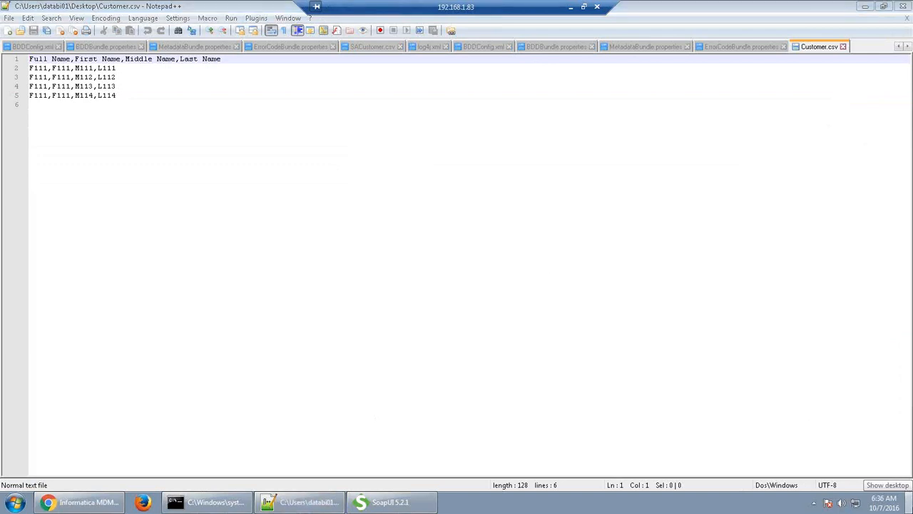
Open the data-import-template-config file from the desktop for editing in Notepad++
{"action": "left_click", "coordinate": [910, 503]}
{"action": "left_click", "coordinate": [65, 213]}
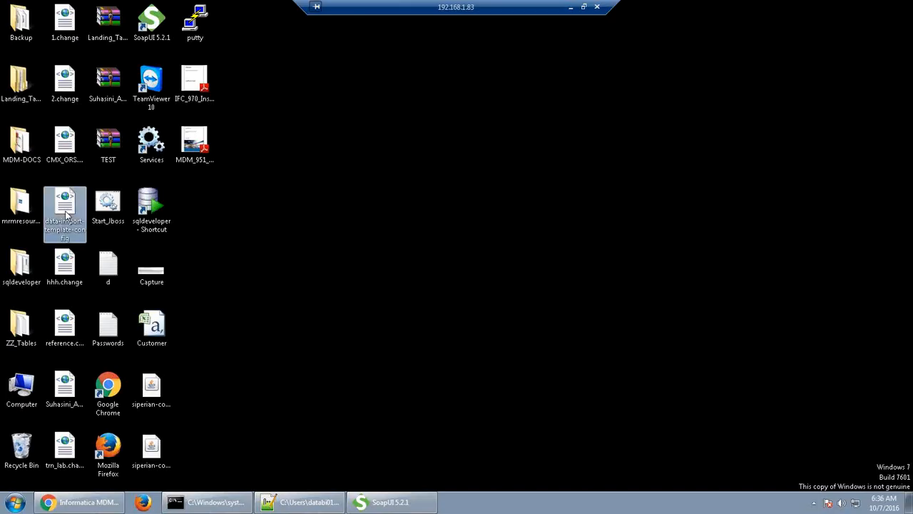
{"action": "right_click", "coordinate": [65, 212]}
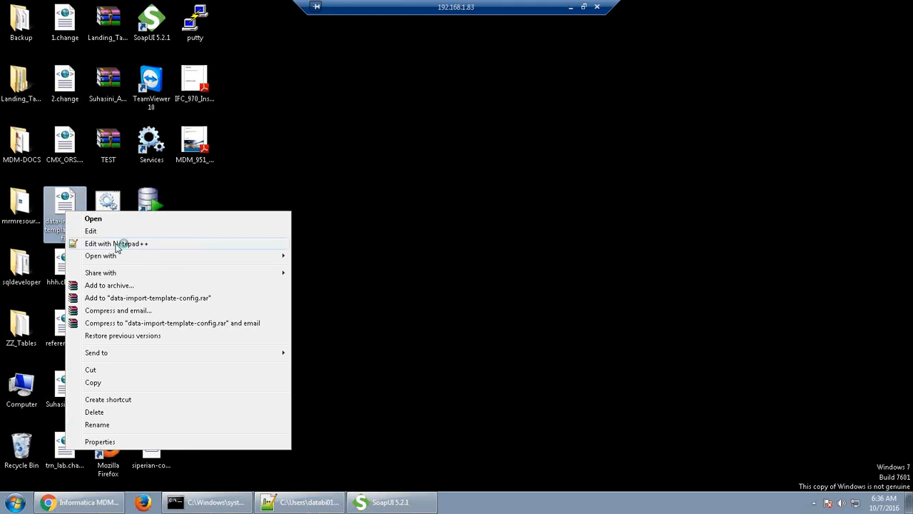
{"action": "left_click", "coordinate": [118, 244]}
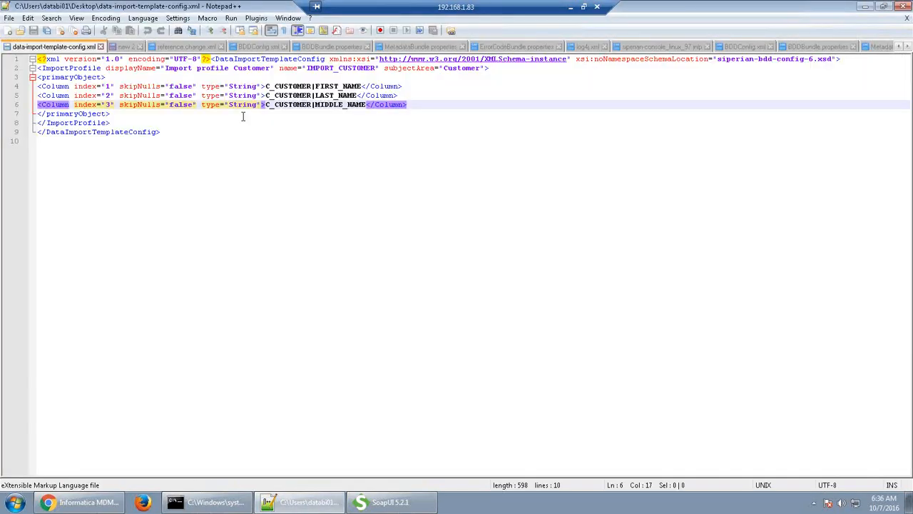
{"action": "left_click", "coordinate": [153, 68]}
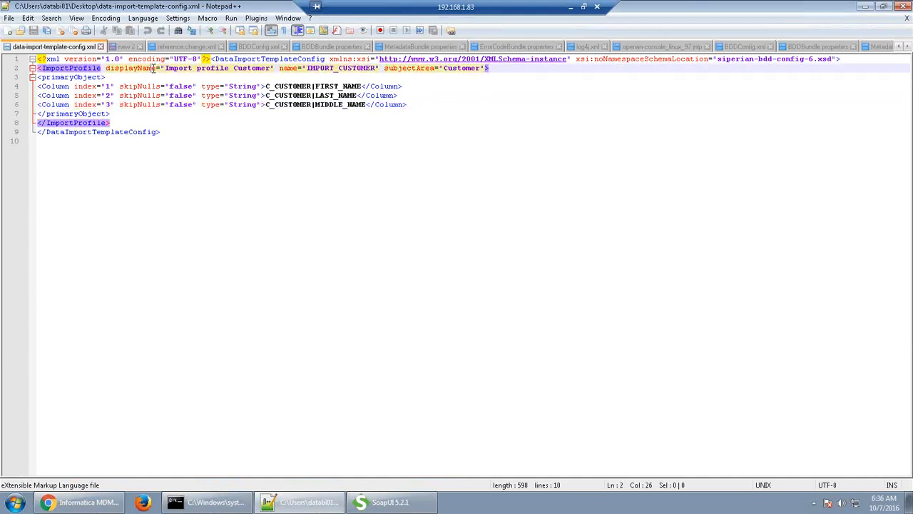
{"action": "left_click", "coordinate": [200, 68]}
{"action": "double_click", "coordinate": [397, 70]}
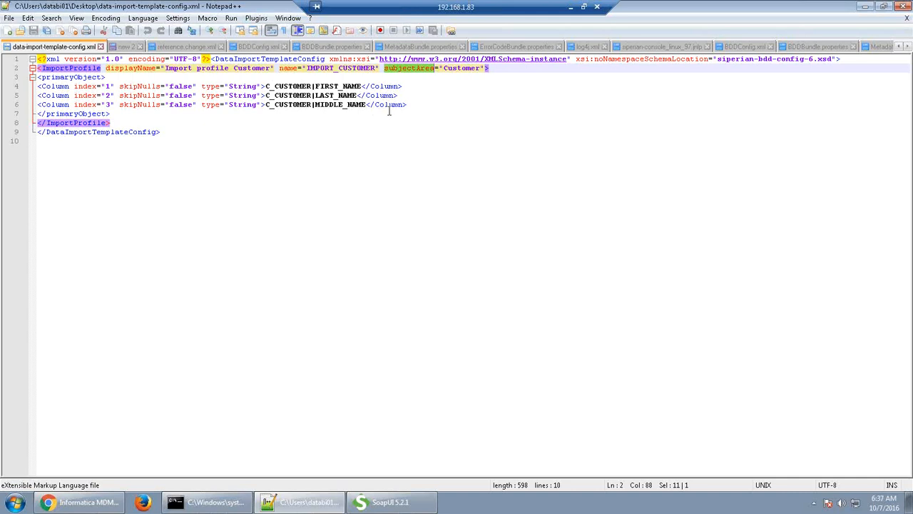
{"action": "left_click", "coordinate": [100, 86]}
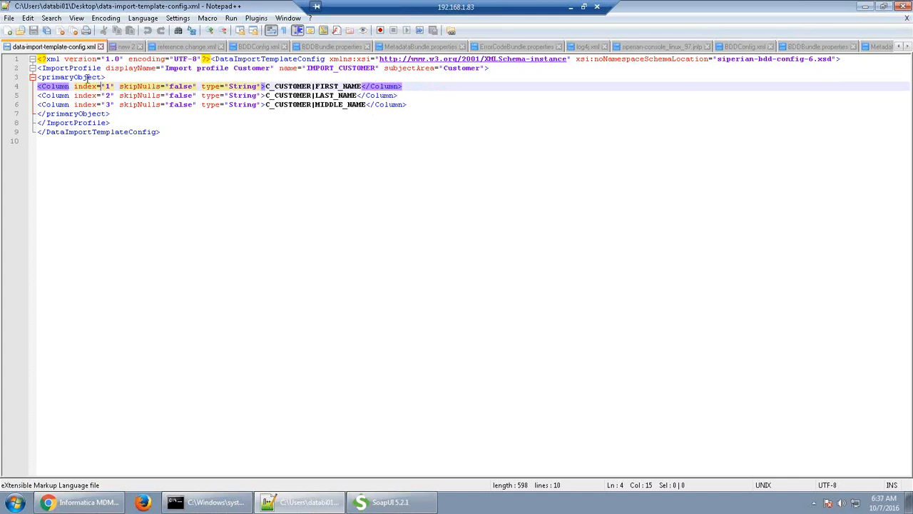
{"action": "left_click", "coordinate": [118, 123]}
{"action": "left_click_drag", "start_coordinate": [117, 123], "coordinate": [37, 68]}
{"action": "key", "text": "ctrl+c"}
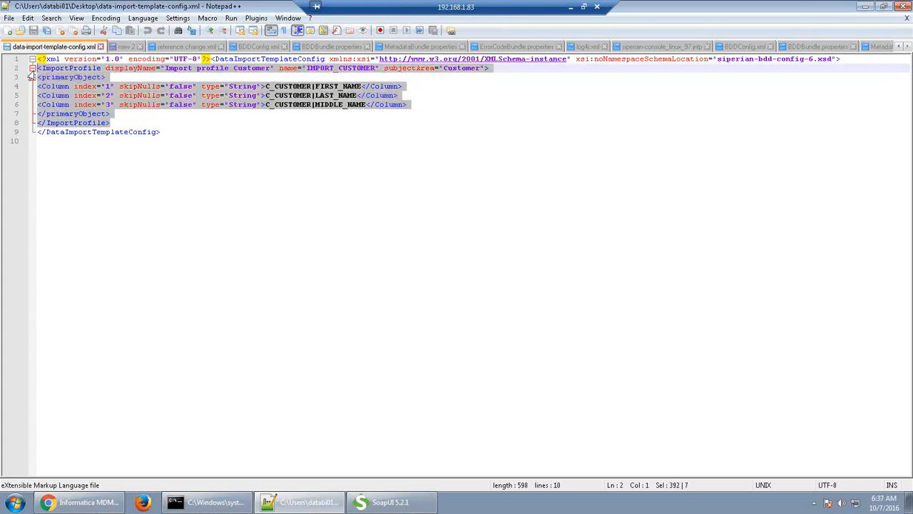
{"action": "left_click", "coordinate": [121, 123]}
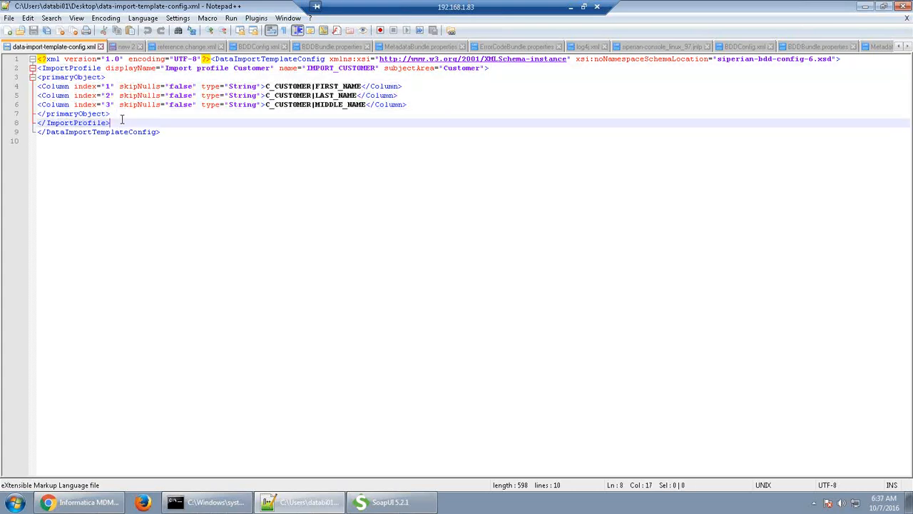
{"action": "key", "text": "Return"}
{"action": "key", "text": "ctrl+v"}
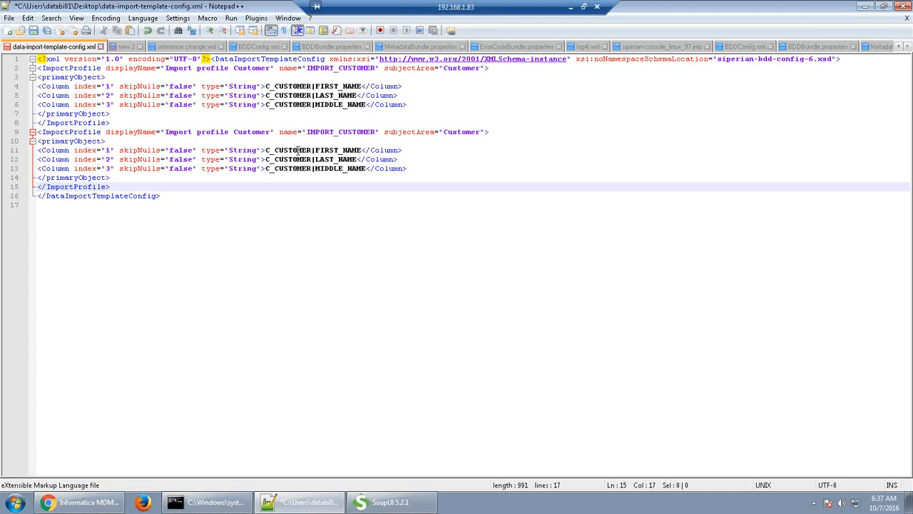
{"action": "key", "text": "ctrl+z"}
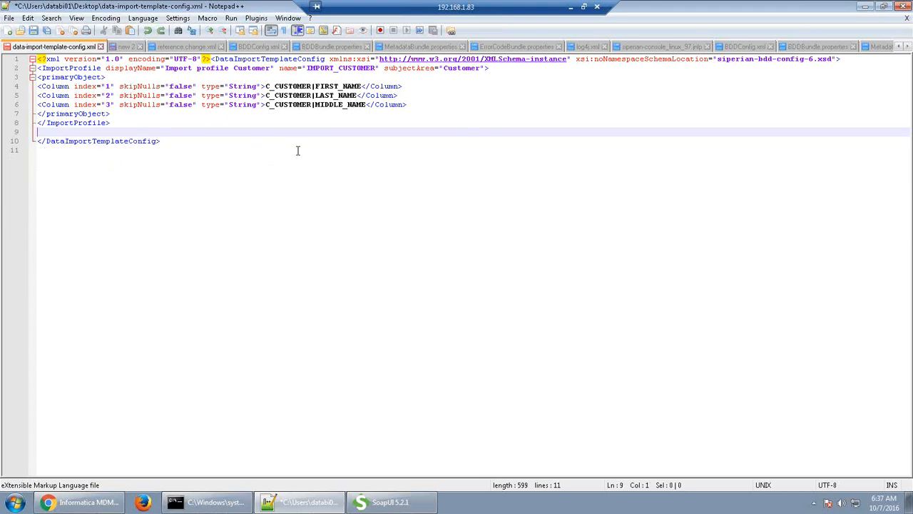
{"action": "key", "text": "BackSpace"}
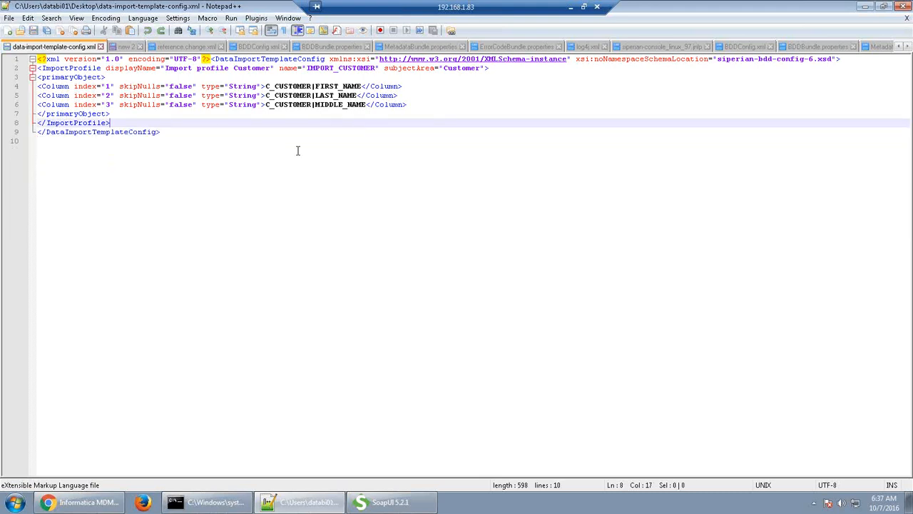
{"action": "left_click", "coordinate": [186, 417]}
Go to the Data Director configuration page in Chrome and log in
{"action": "mouse_move", "coordinate": [76, 508]}
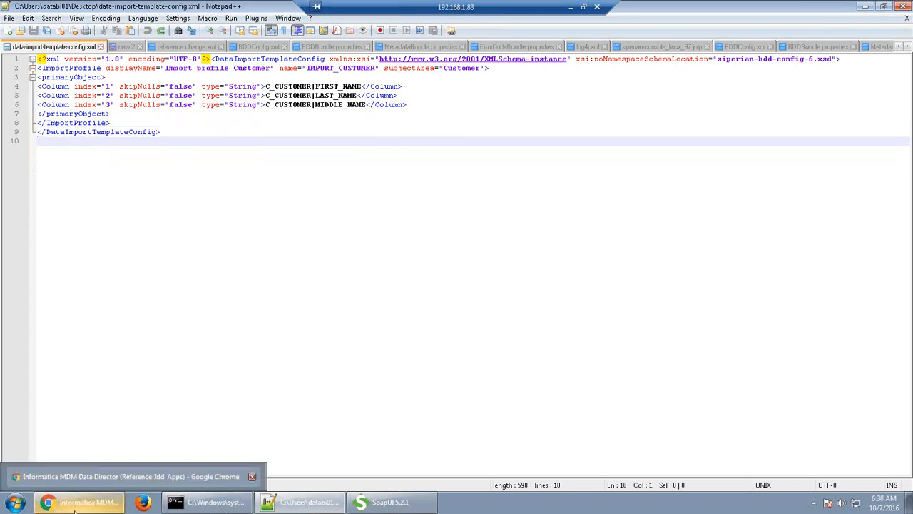
{"action": "left_click", "coordinate": [75, 510]}
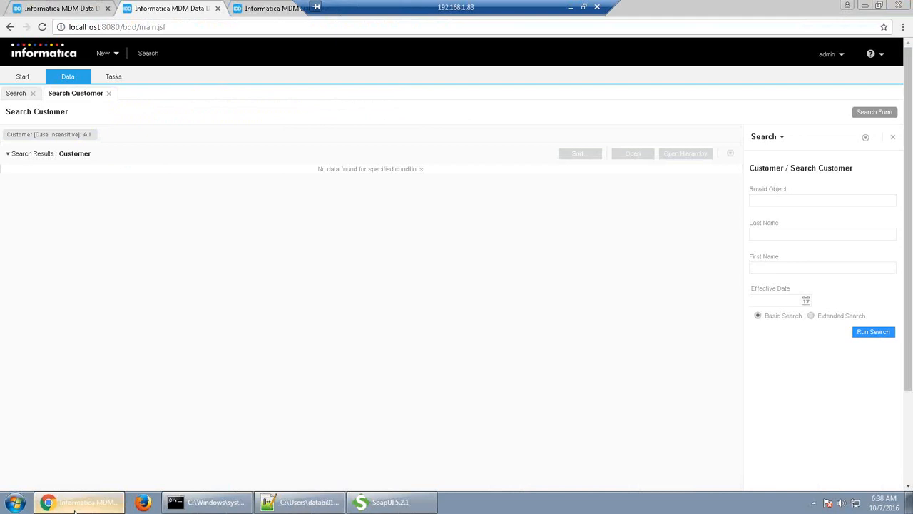
{"action": "left_click", "coordinate": [73, 8]}
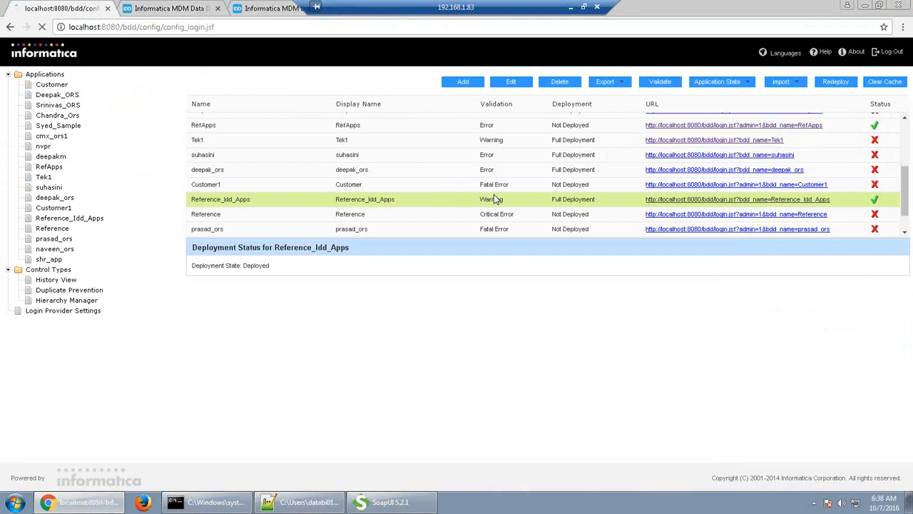
{"action": "key", "text": "Return"}
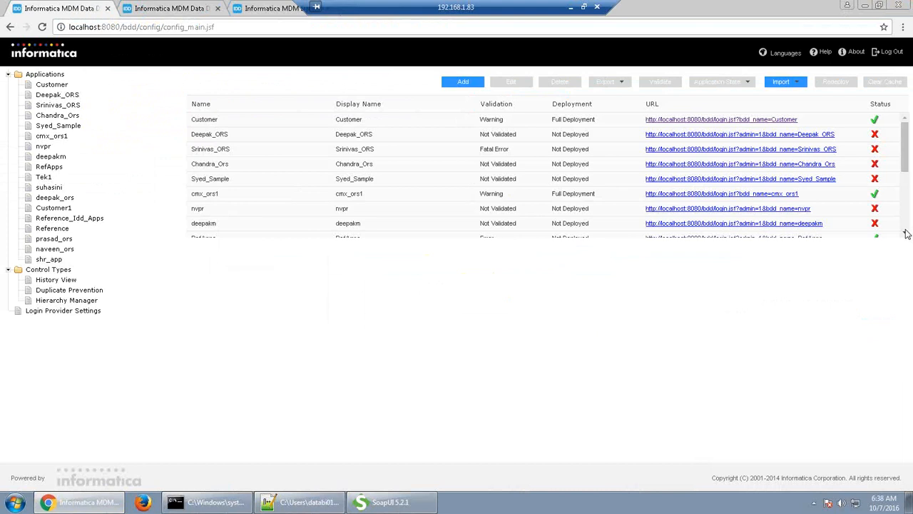
Start Import to existing IDD application for Reference_Idd_Apps
{"action": "left_click", "coordinate": [905, 234]}
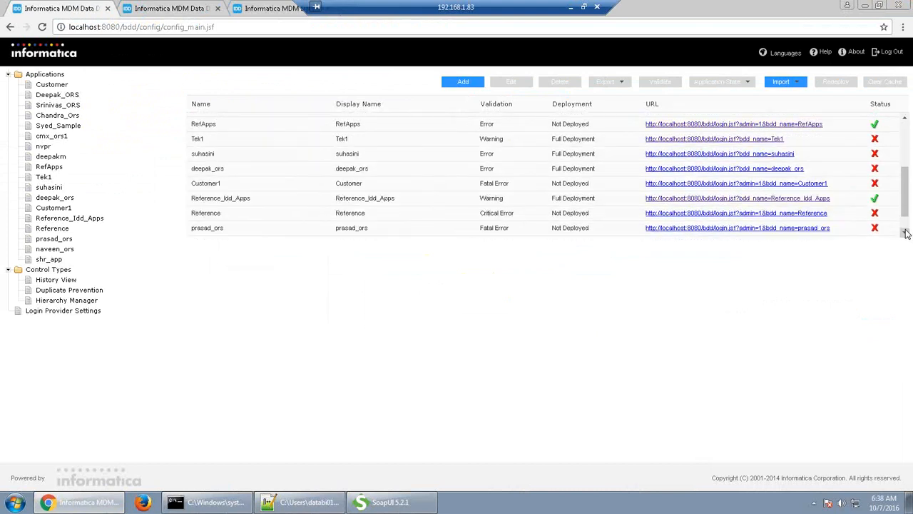
{"action": "left_click", "coordinate": [400, 170]}
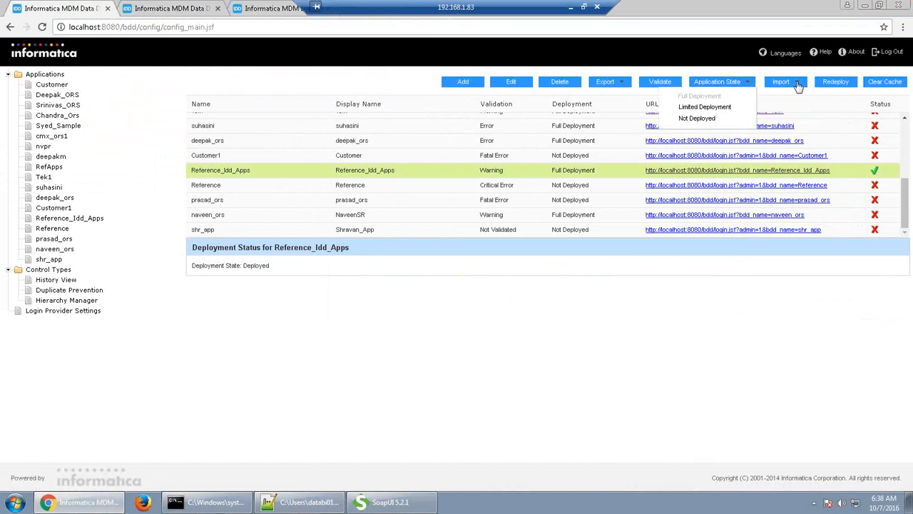
{"action": "mouse_move", "coordinate": [793, 86]}
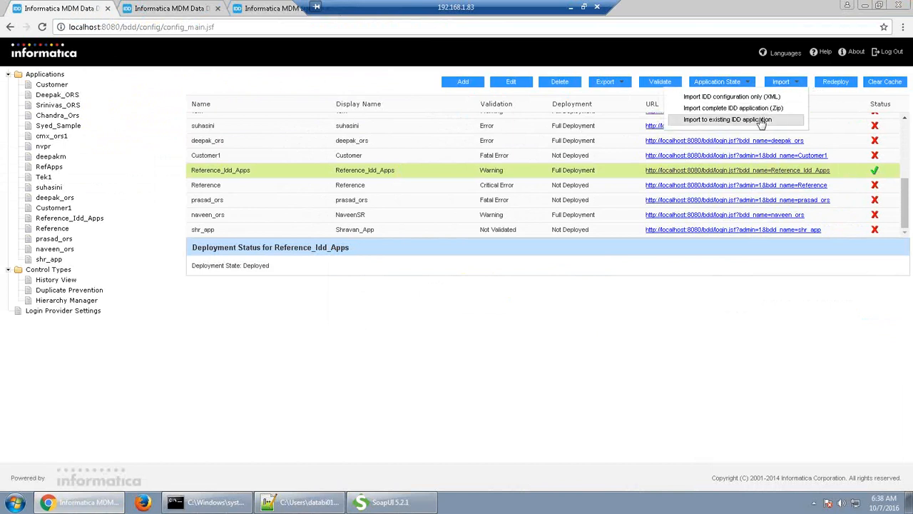
{"action": "left_click", "coordinate": [761, 120]}
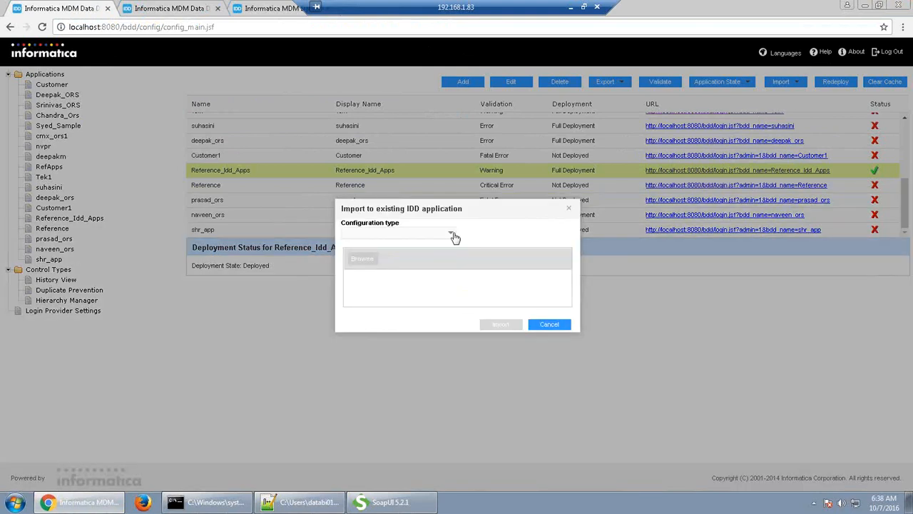
Pick Data Import Template as configuration type, cancel the import, then open Reference_Idd_Apps
{"action": "left_click", "coordinate": [454, 236]}
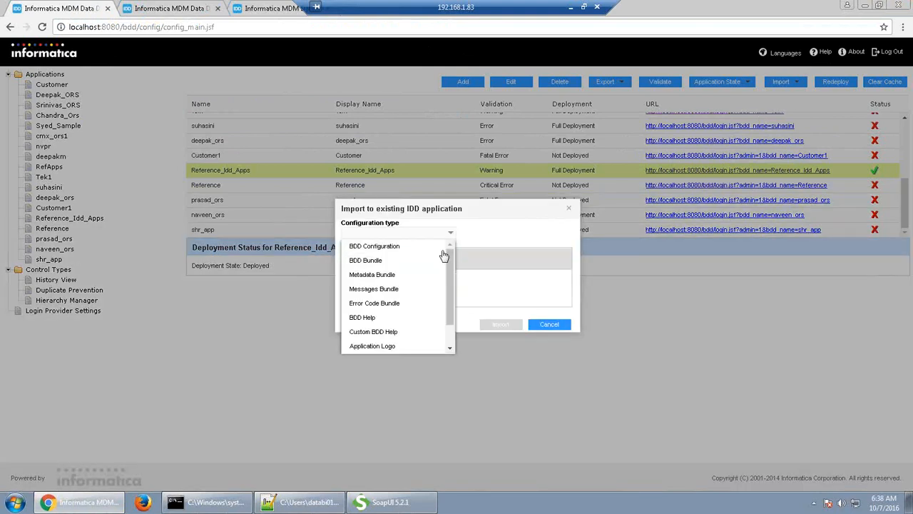
{"action": "scroll", "coordinate": [442, 325], "scroll_direction": "down", "scroll_amount": 1}
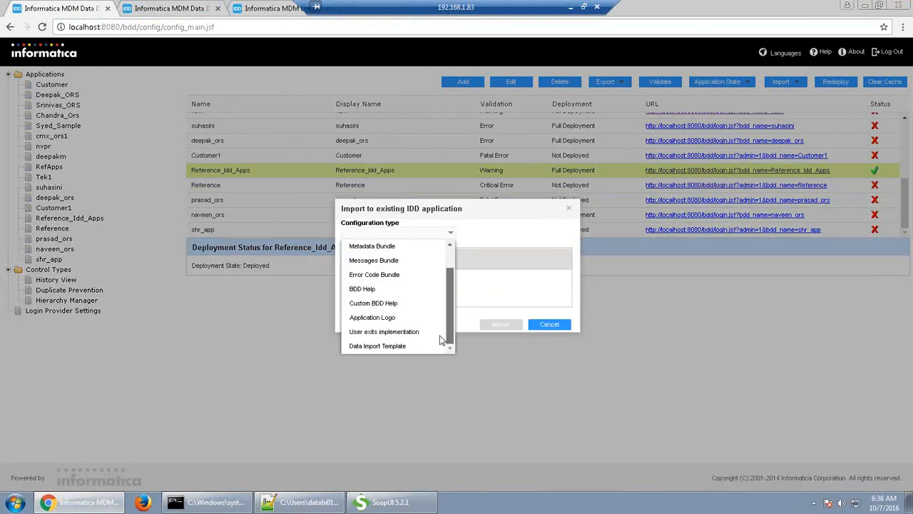
{"action": "left_click", "coordinate": [378, 346]}
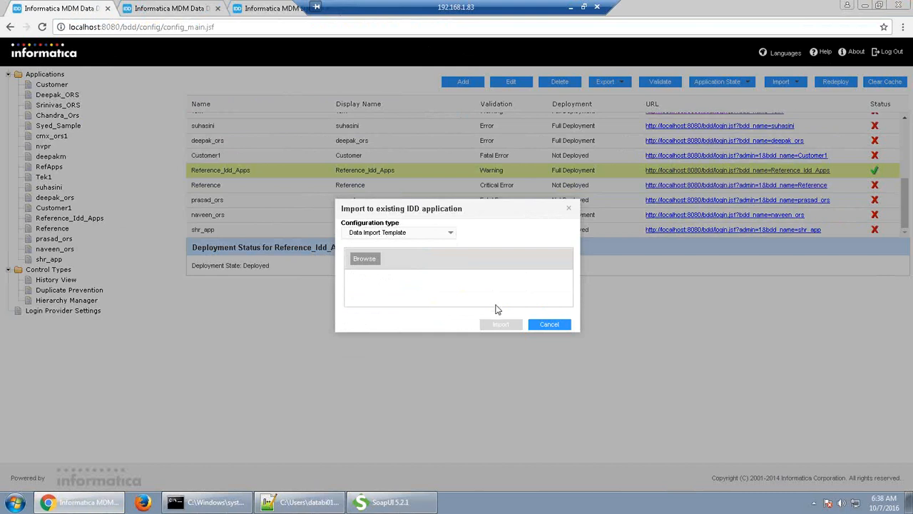
{"action": "left_click", "coordinate": [548, 325]}
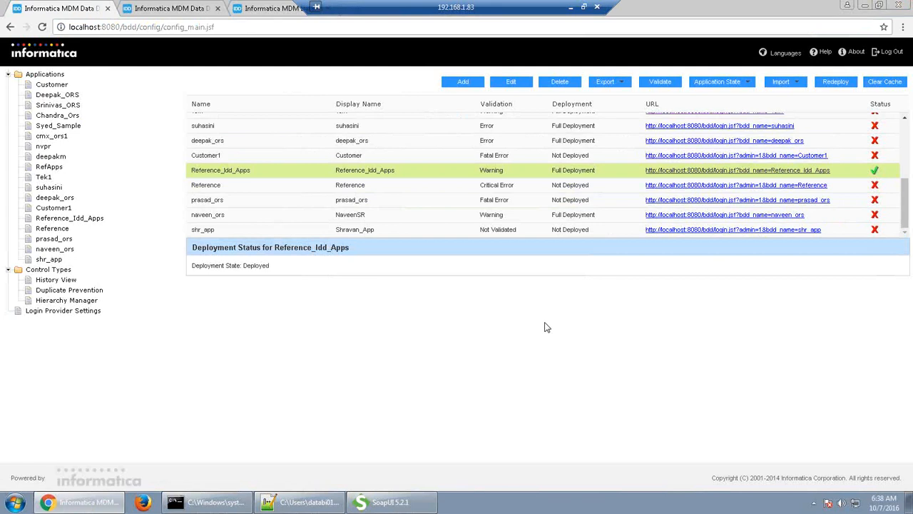
{"action": "left_click", "coordinate": [705, 173]}
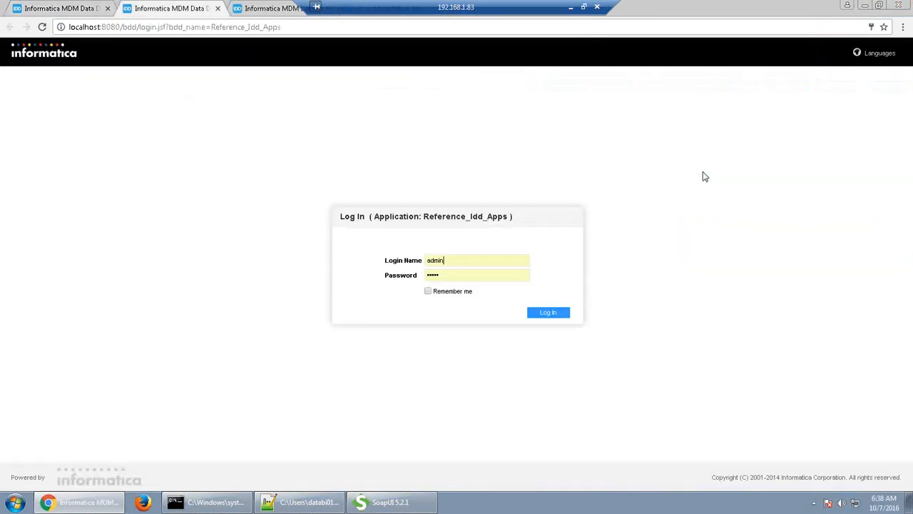
Log in to Reference_Idd_Apps and start New > Import Master Data > Customer
{"action": "key", "text": "Tab"}
{"action": "key", "text": "Return"}
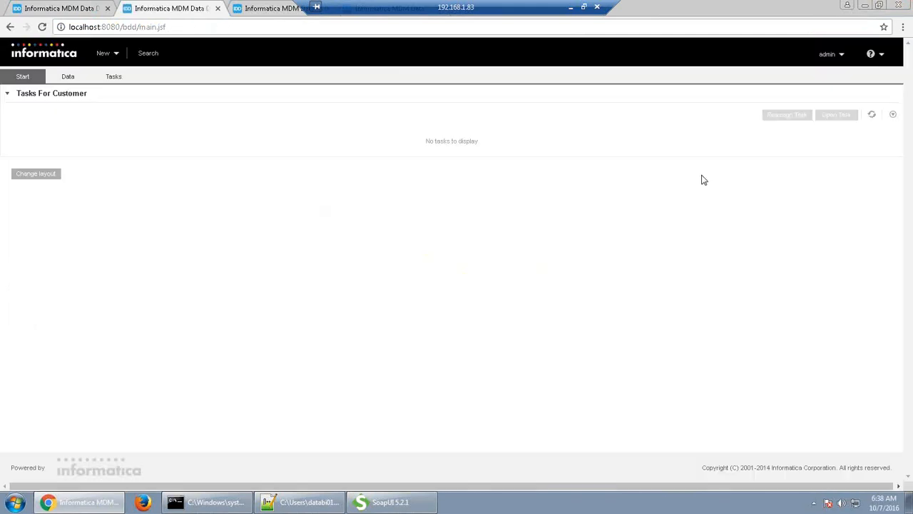
{"action": "left_click", "coordinate": [117, 57]}
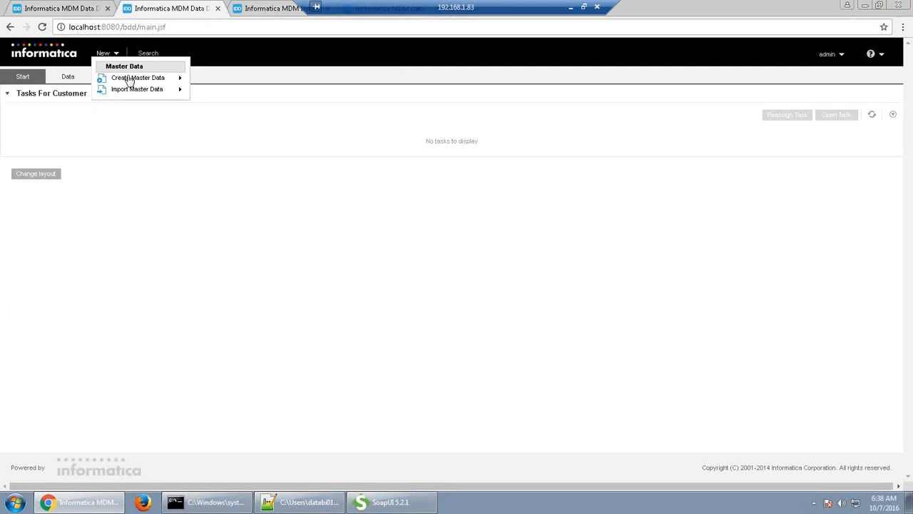
{"action": "mouse_move", "coordinate": [129, 85]}
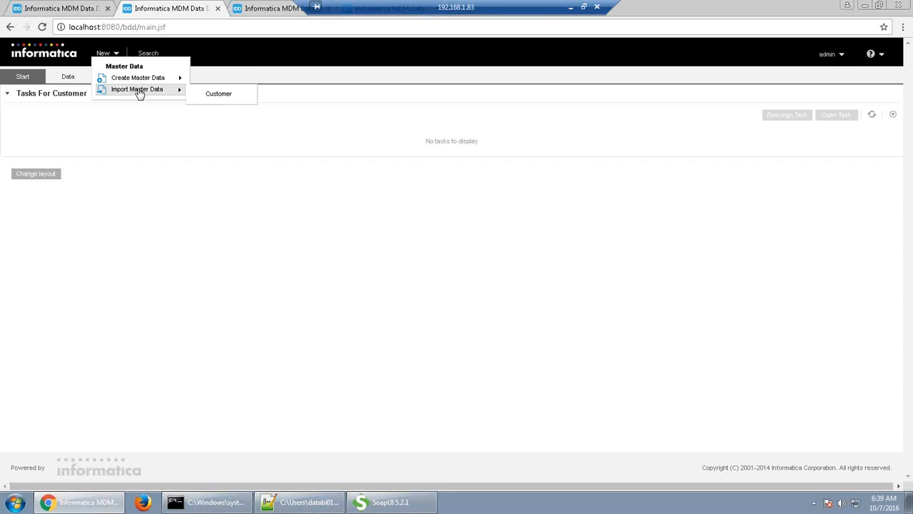
{"action": "left_click", "coordinate": [219, 95]}
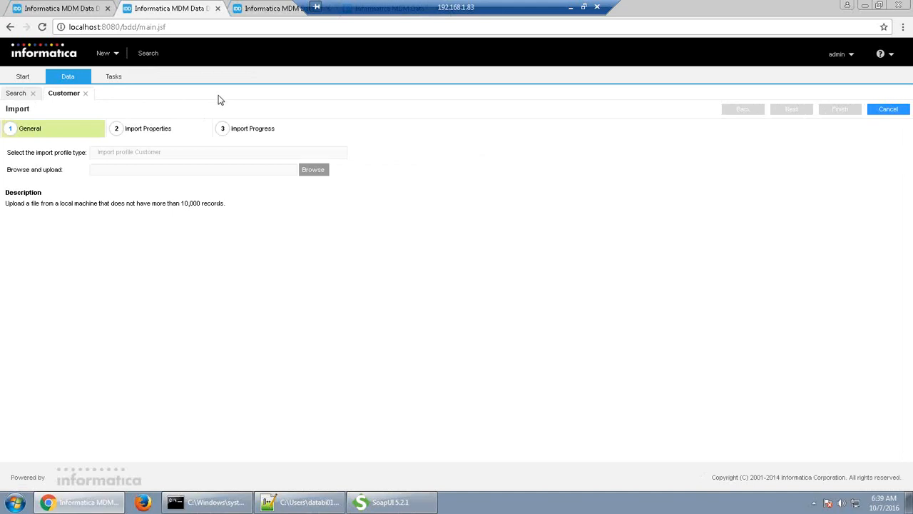
Upload Customer.csv to the import wizard, filtering the file browser to *.csv
{"action": "left_click", "coordinate": [319, 173]}
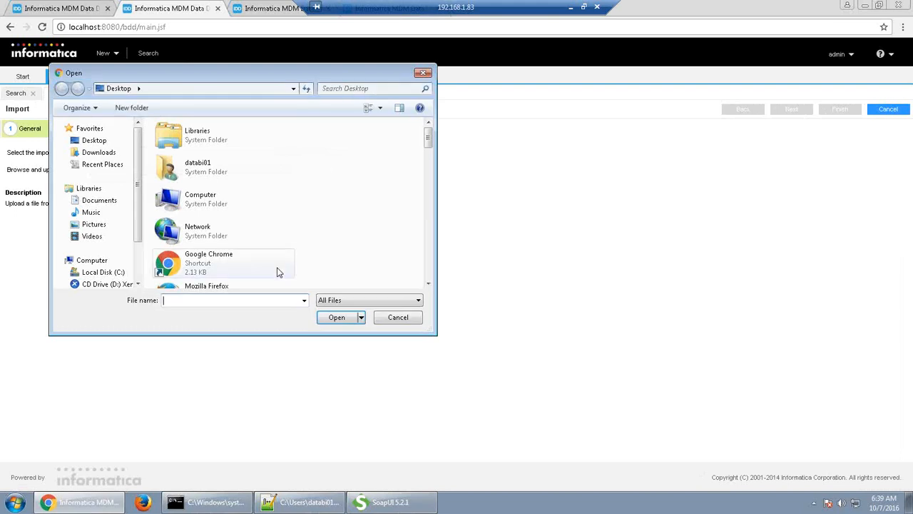
{"action": "type", "text": "*.csv"}
{"action": "key", "text": "Return"}
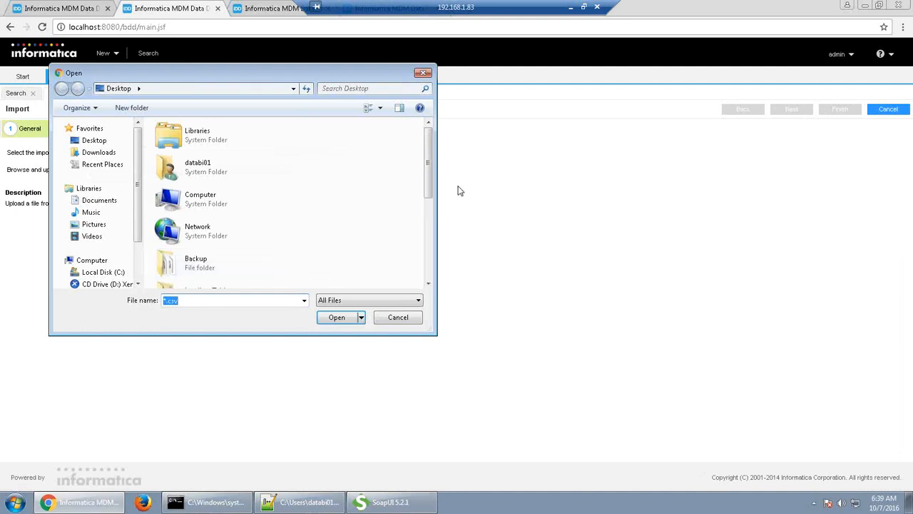
{"action": "scroll", "coordinate": [426, 214], "scroll_direction": "down", "scroll_amount": 1}
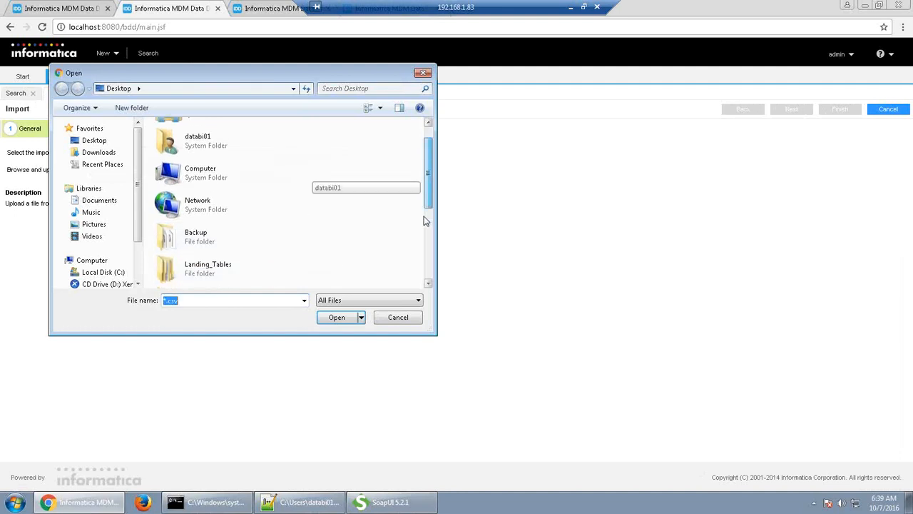
{"action": "scroll", "coordinate": [425, 228], "scroll_direction": "down", "scroll_amount": 4}
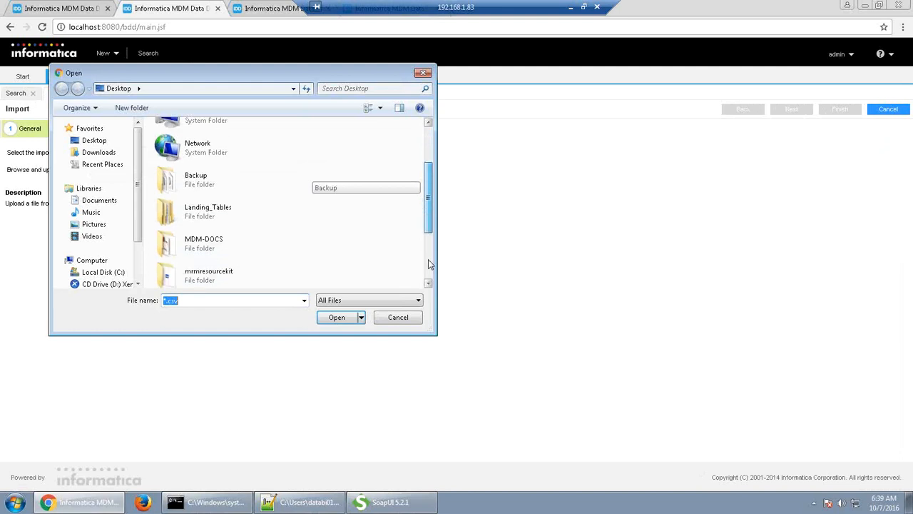
{"action": "left_click", "coordinate": [238, 280]}
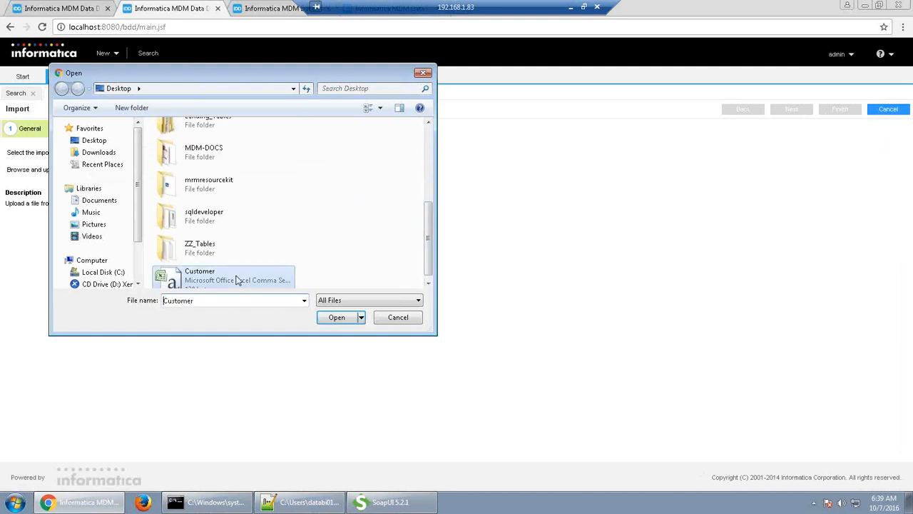
{"action": "left_click", "coordinate": [338, 320]}
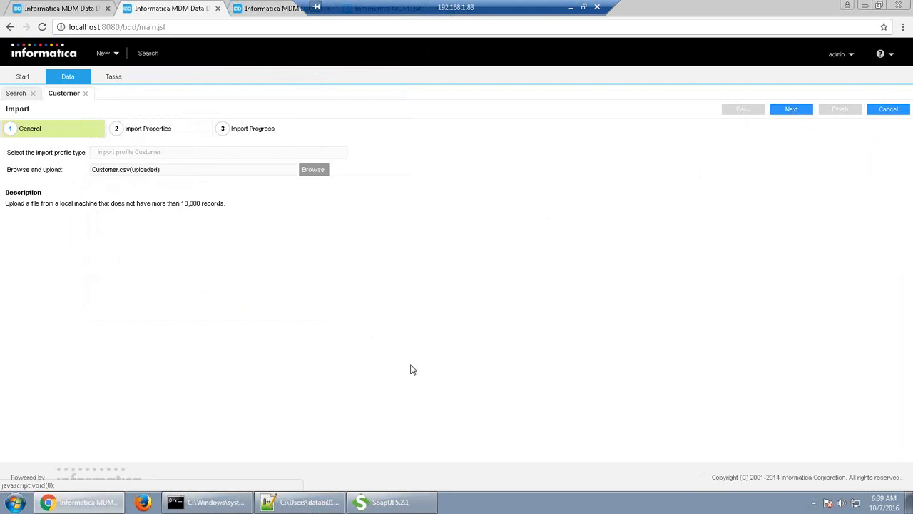
Check the Customer.csv header and four name rows in Notepad++
{"action": "left_click", "coordinate": [308, 505]}
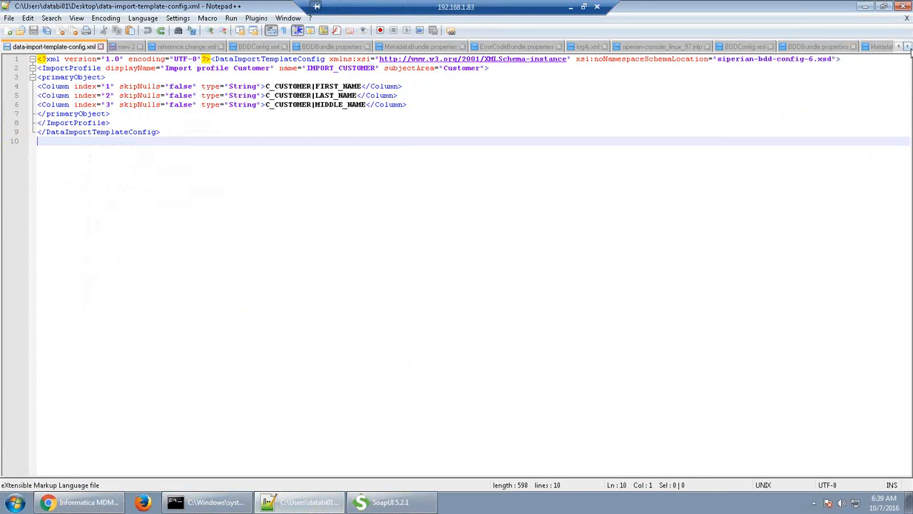
{"action": "left_click", "coordinate": [907, 46]}
{"action": "left_click", "coordinate": [907, 46]}
{"action": "left_click", "coordinate": [908, 46]}
{"action": "left_click", "coordinate": [907, 46]}
{"action": "left_click", "coordinate": [907, 46]}
{"action": "left_click", "coordinate": [817, 48]}
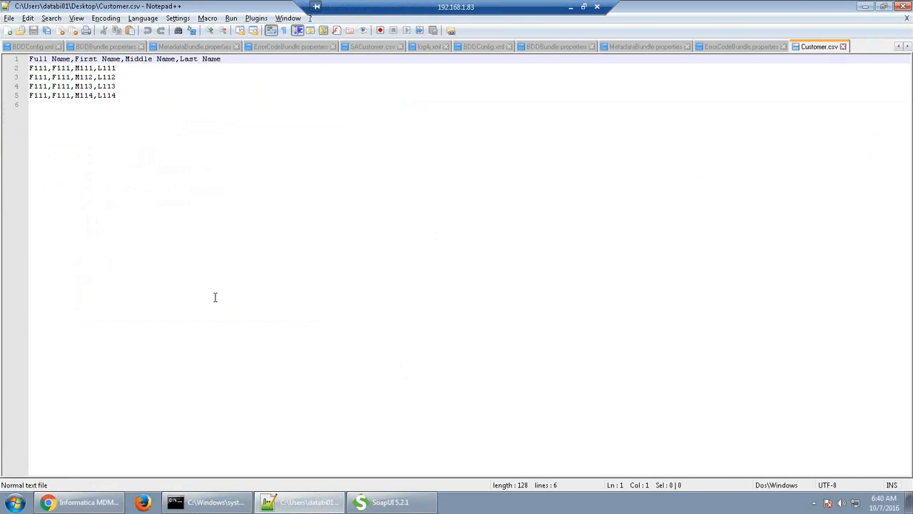
Return to Chrome and advance the import to Import Properties
{"action": "key", "text": "alt"}
{"action": "key", "text": "alt+Tab"}
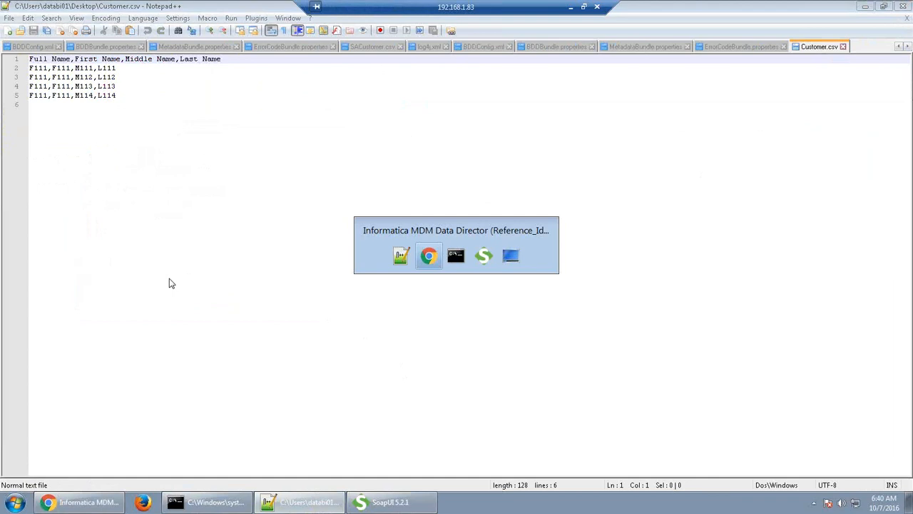
{"action": "left_click", "coordinate": [793, 111]}
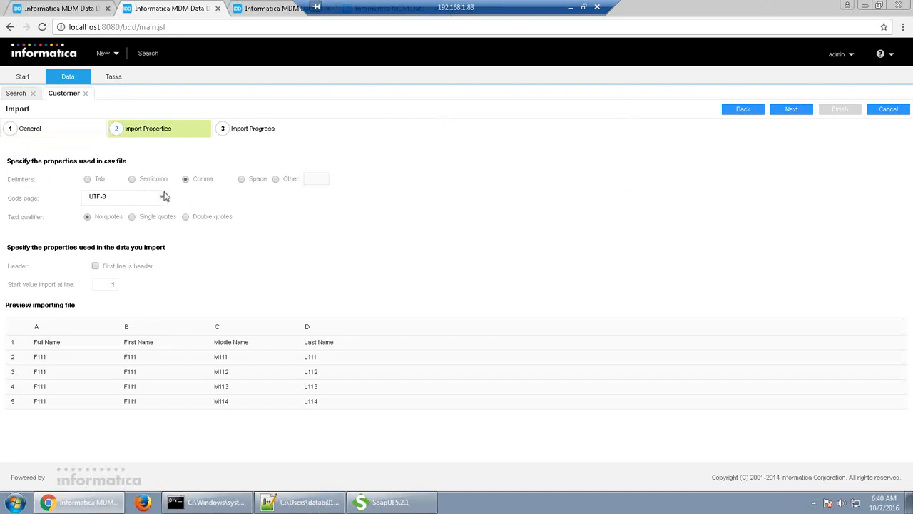
Enable 'First line is header' and move on to Import Progress
{"action": "left_click", "coordinate": [97, 268]}
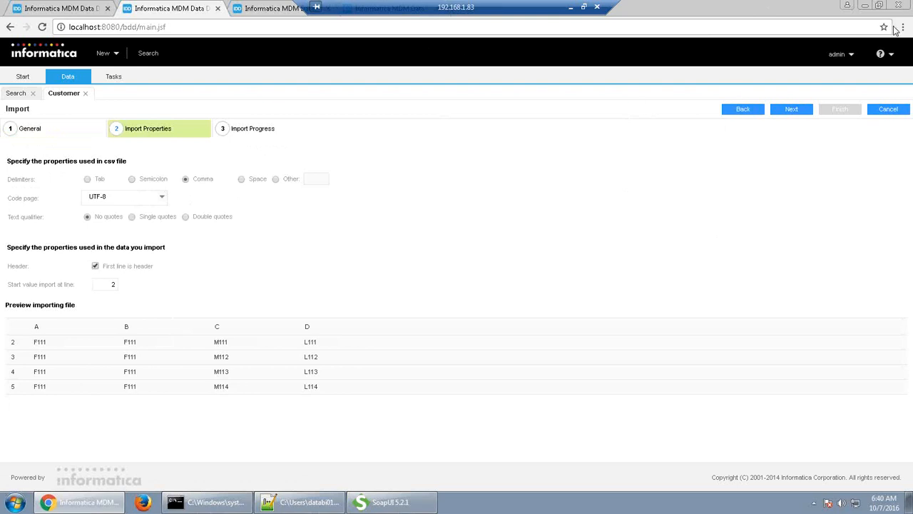
{"action": "left_click", "coordinate": [794, 110]}
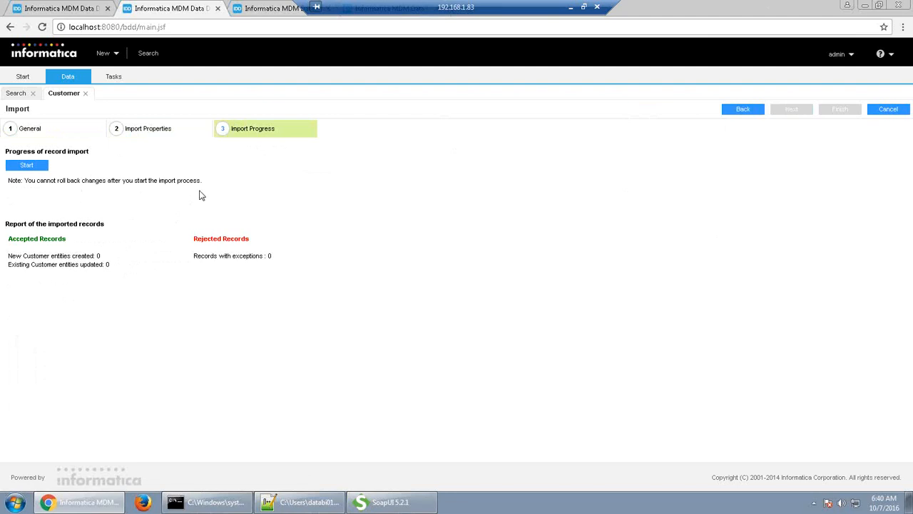
Run the import of the 4 customer records and finish the wizard
{"action": "left_click", "coordinate": [35, 168]}
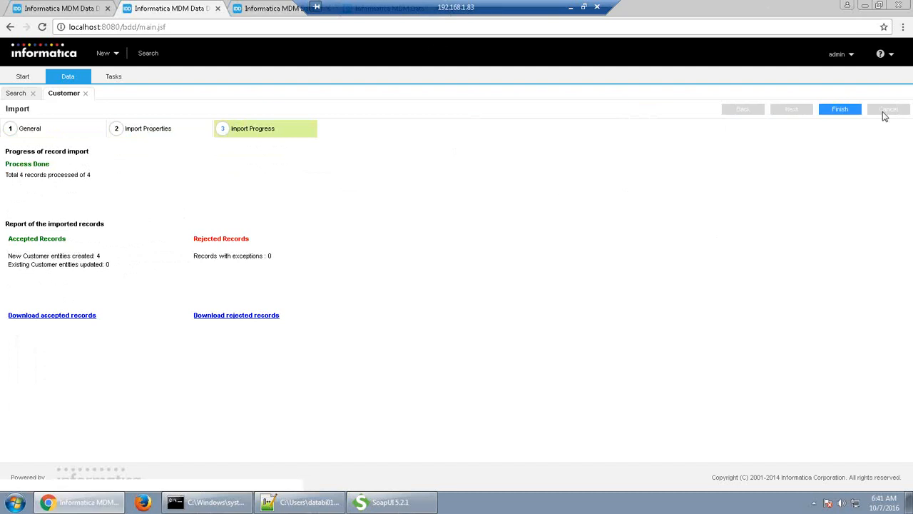
{"action": "left_click", "coordinate": [842, 113]}
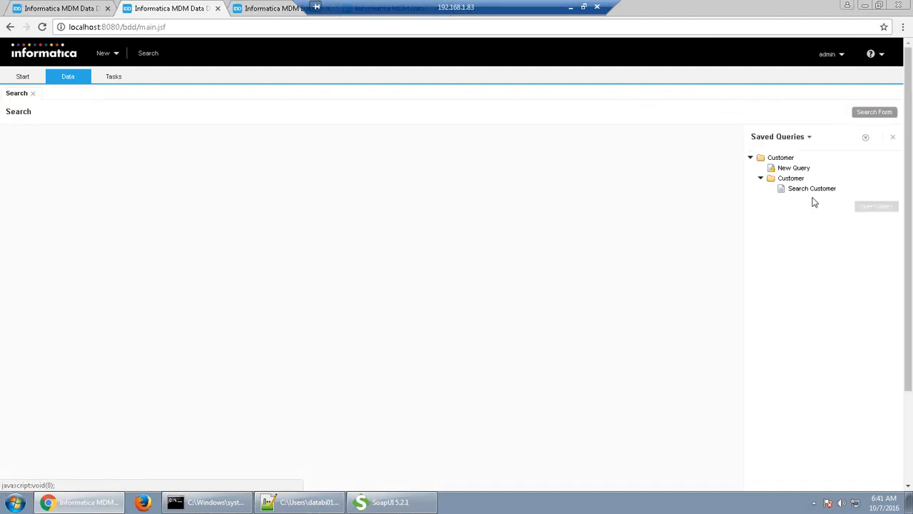
Run the Search Customer saved query and open the first imported customer
{"action": "left_click", "coordinate": [812, 190]}
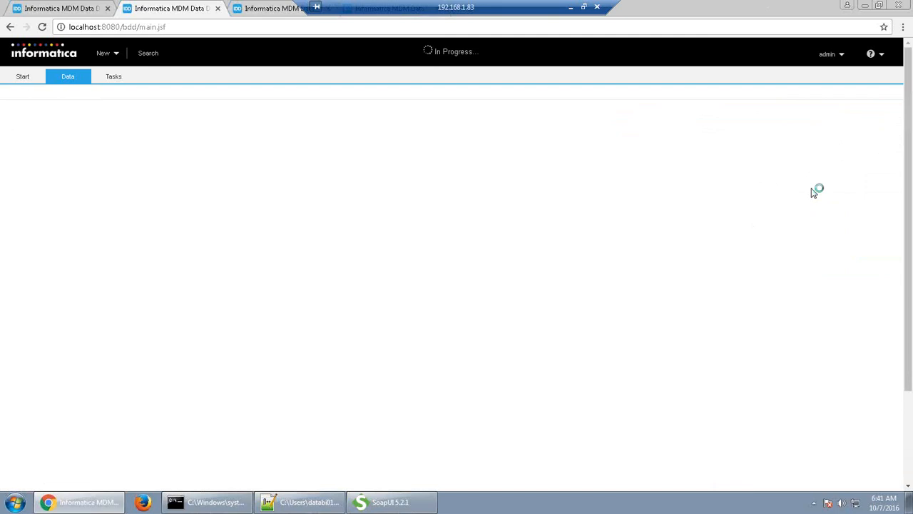
{"action": "left_click", "coordinate": [877, 334]}
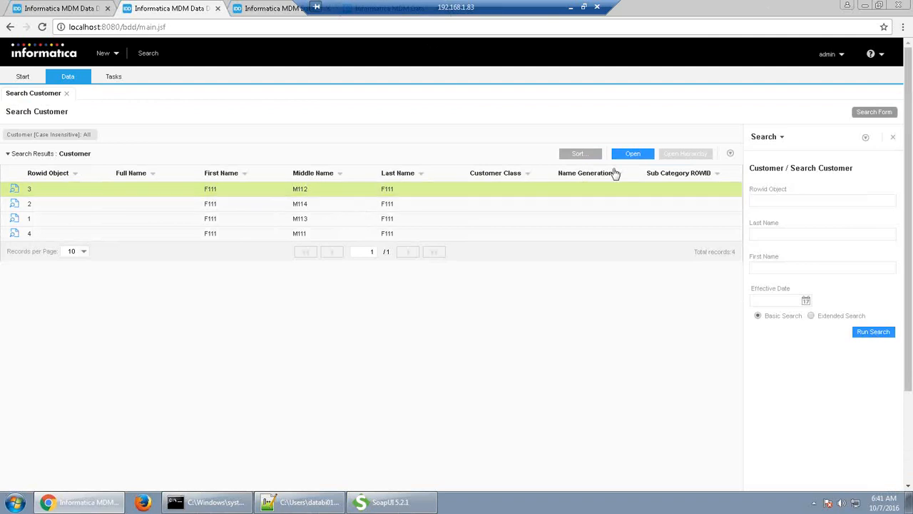
{"action": "left_click", "coordinate": [639, 160]}
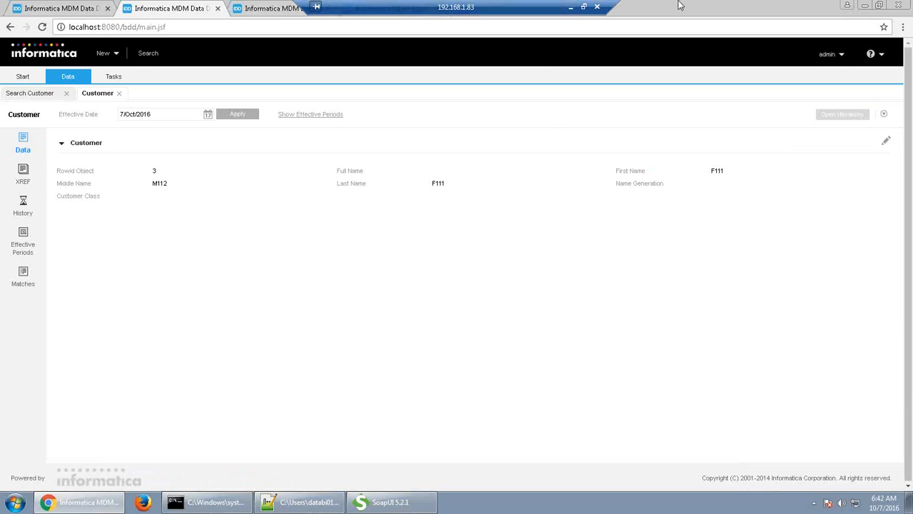
Minimize the remote desktop window after reviewing customer record 3
{"action": "left_click", "coordinate": [574, 9]}
Restore the TeamViewer session and open the MDM Hub Console's Users page listing 8 users
{"action": "mouse_move", "coordinate": [298, 508]}
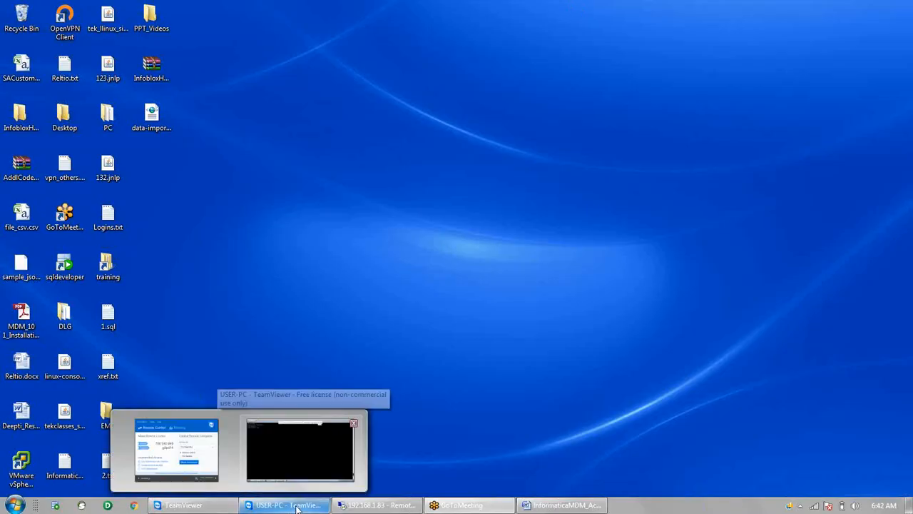
{"action": "left_click", "coordinate": [298, 508]}
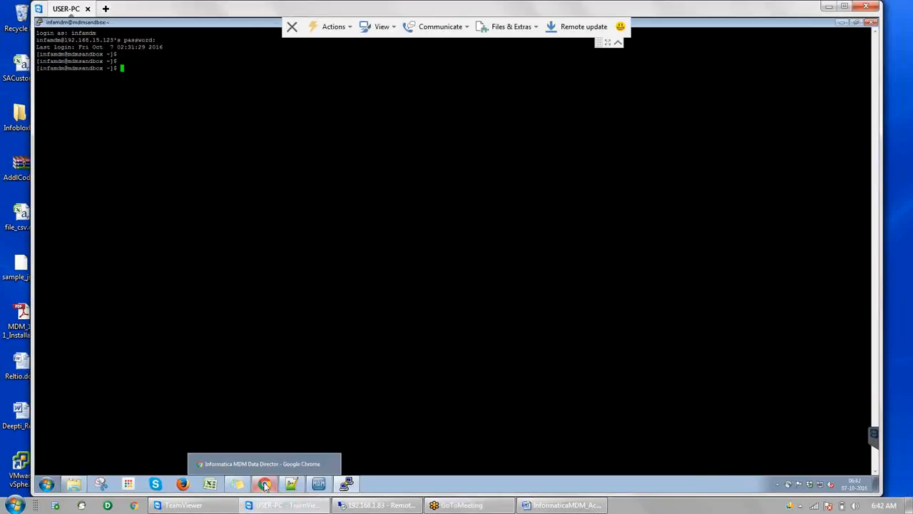
{"action": "left_click", "coordinate": [319, 484]}
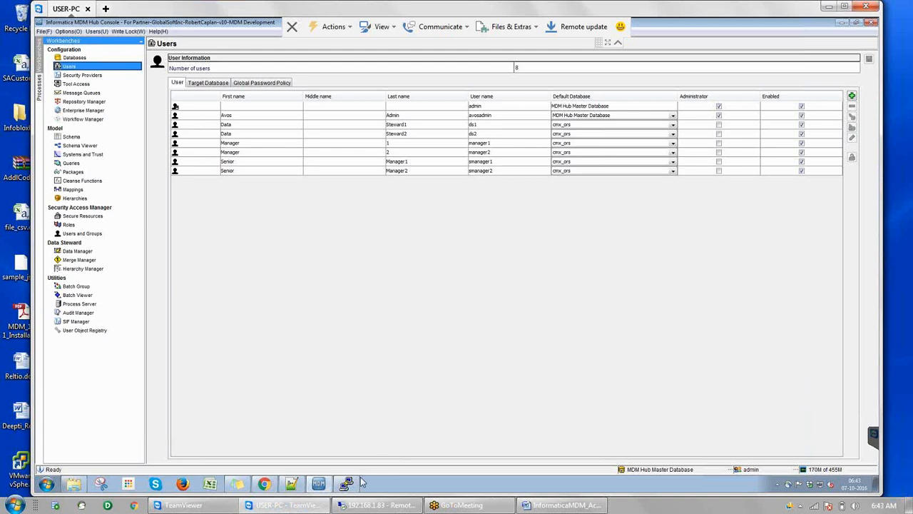
{"action": "mouse_move", "coordinate": [347, 485]}
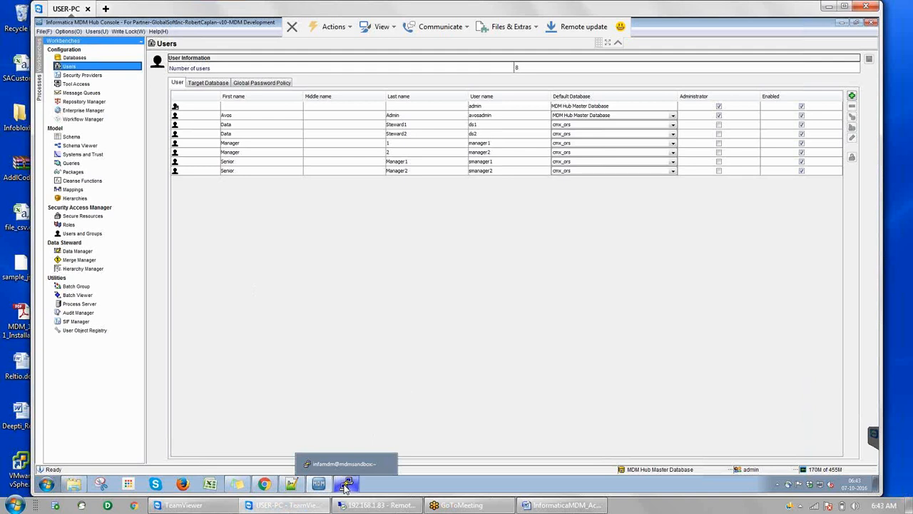
In the maximized remote terminal, change into the app/jboss-eap-6.2/bin directory
{"action": "left_click", "coordinate": [346, 485]}
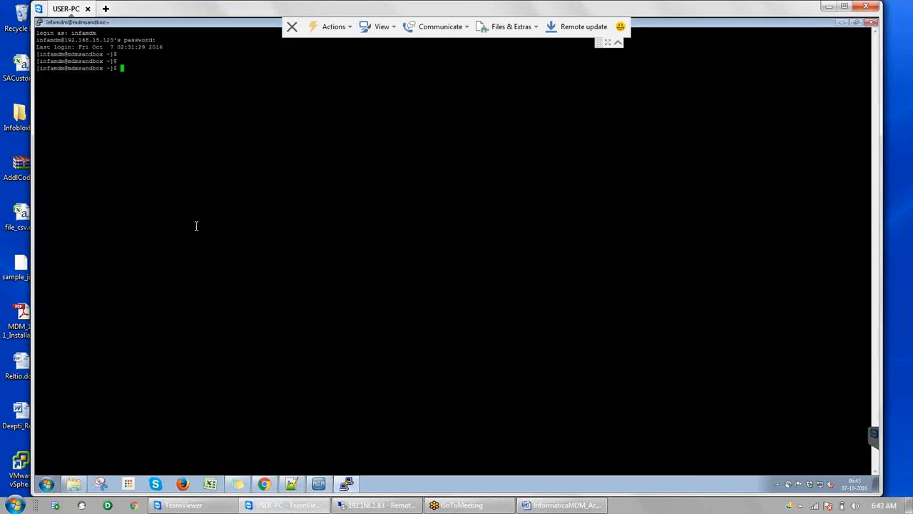
{"action": "double_click", "coordinate": [259, 11]}
{"action": "type", "text": "cd a"}
{"action": "key", "text": "Tab"}
{"action": "type", "text": "j"}
{"action": "key", "text": "Tab"}
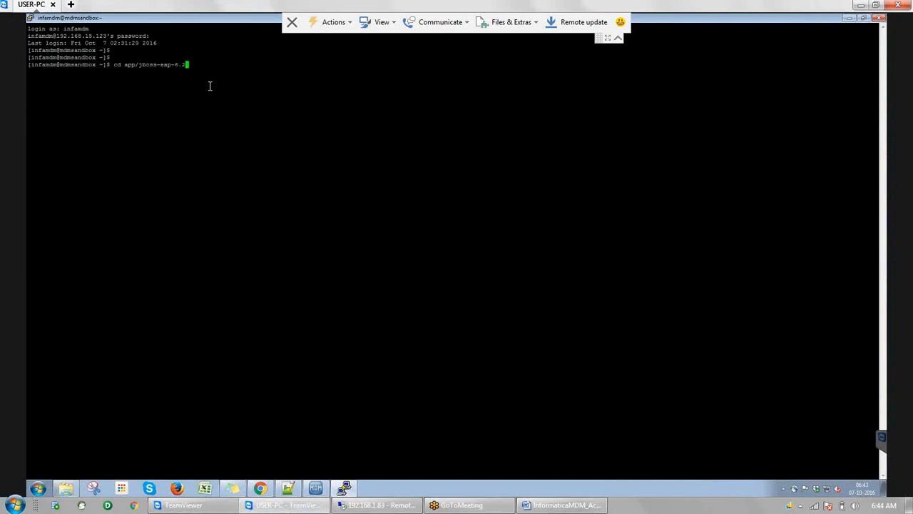
{"action": "type", "text": "/bin"}
{"action": "key", "text": "Return"}
List the bin directory's files with ll and run ./add-user.sh
{"action": "type", "text": "ll"}
{"action": "key", "text": "Return"}
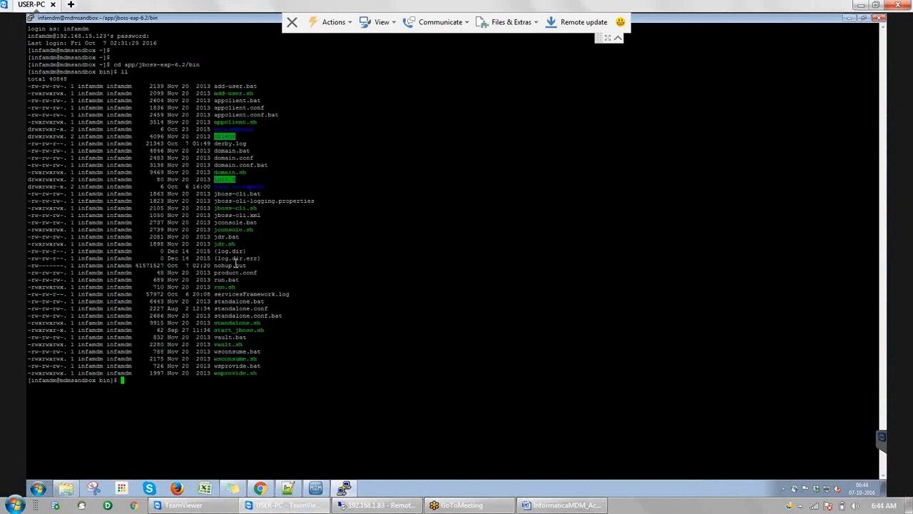
{"action": "double_click", "coordinate": [239, 93]}
{"action": "type", "text": "add-user.sh"}
{"action": "key", "text": "Home"}
{"action": "type", "text": "./"}
{"action": "key", "text": "Return"}
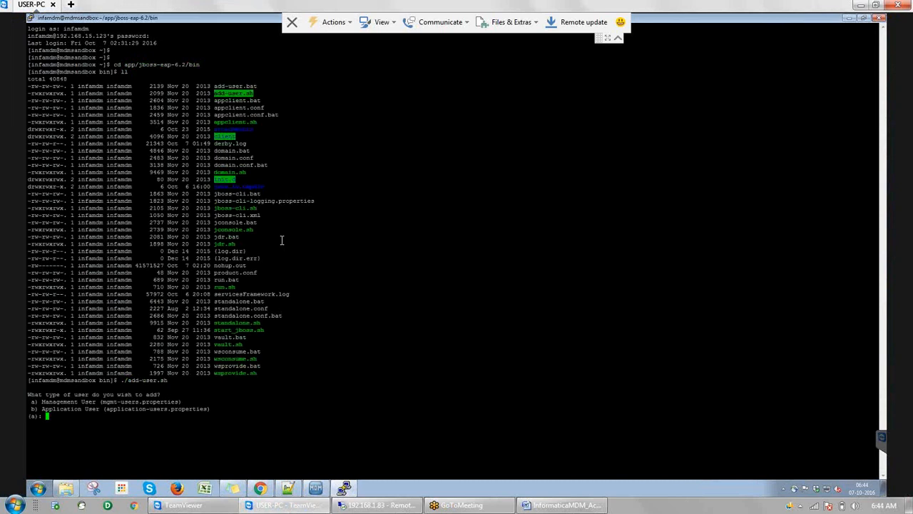
Choose Application User (b) in add-user.sh and submit the new username
{"action": "type", "text": "b"}
{"action": "key", "text": "Return"}
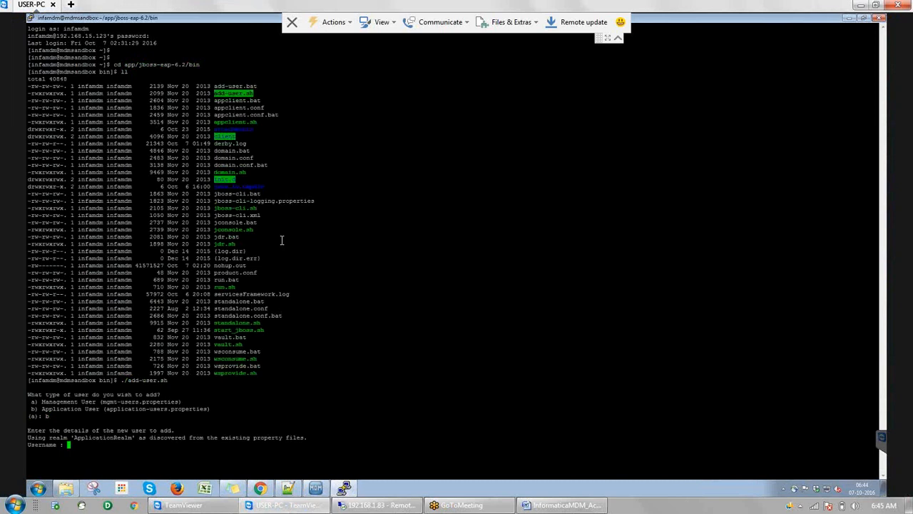
{"action": "type", "text": "avosi"}
{"action": "key", "text": "Return"}
{"action": "key", "text": "Return"}
{"action": "key", "text": "Return"}
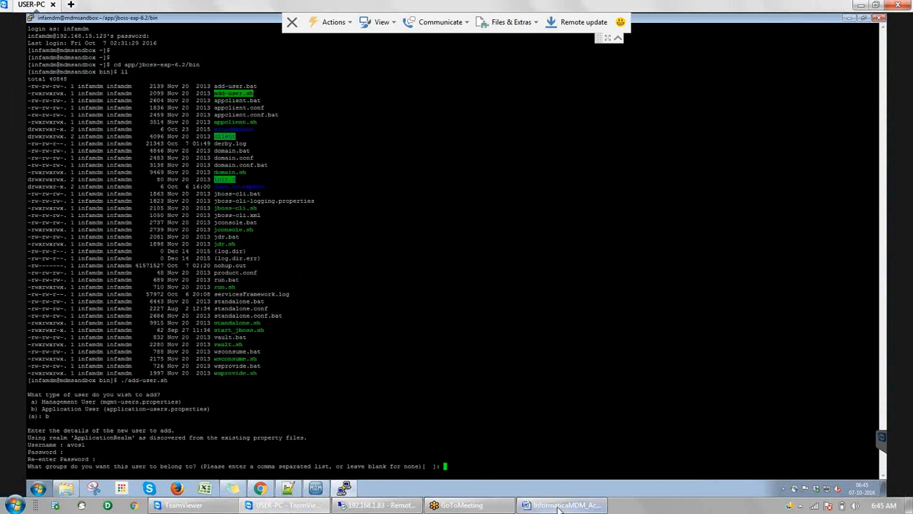
{"action": "mouse_move", "coordinate": [560, 507]}
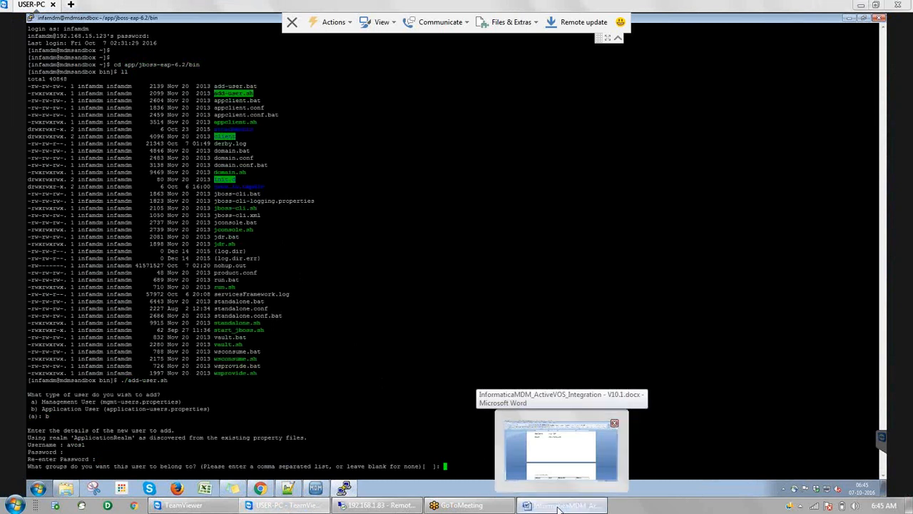
Page through the ActiveVOS integration guide to the Create Admin User section's add-user answers table
{"action": "left_click", "coordinate": [559, 508]}
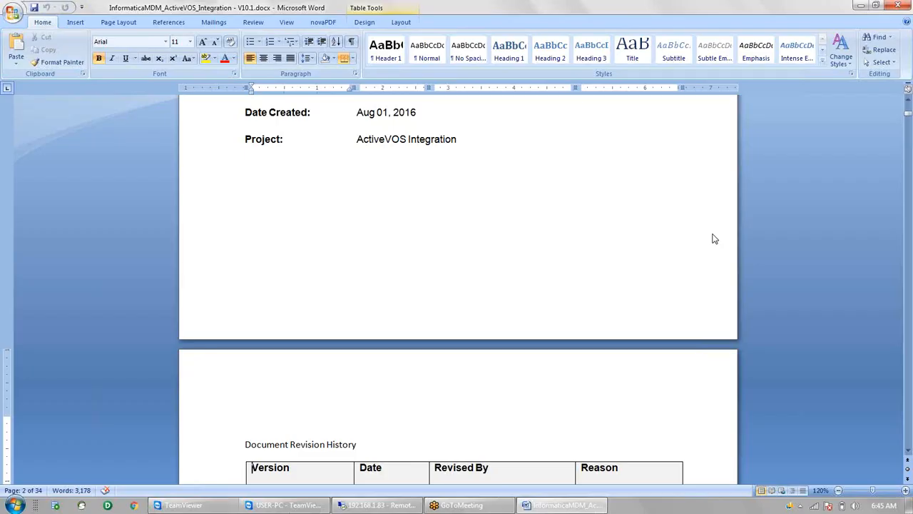
{"action": "key", "text": "Page_Down"}
{"action": "key", "text": "Page_Down"}
{"action": "key", "text": "Page_Down"}
{"action": "key", "text": "Page_Down"}
{"action": "key", "text": "Page_Down"}
{"action": "key", "text": "Page_Down"}
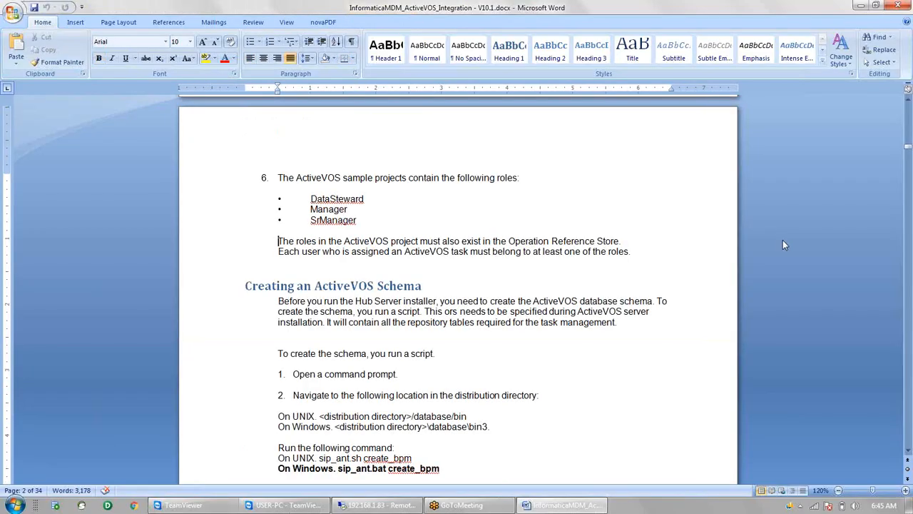
{"action": "key", "text": "Page_Down"}
{"action": "key", "text": "Page_Down"}
{"action": "key", "text": "Page_Down"}
{"action": "key", "text": "Page_Down"}
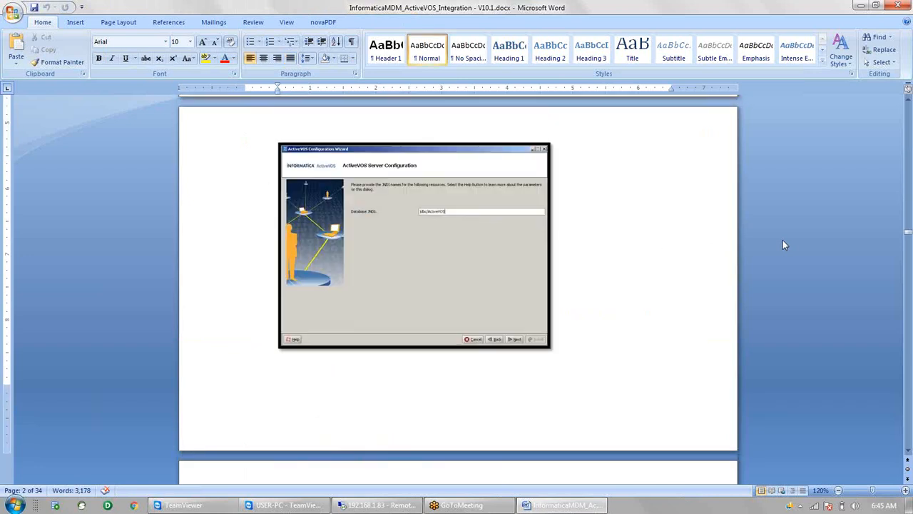
{"action": "key", "text": "Page_Down"}
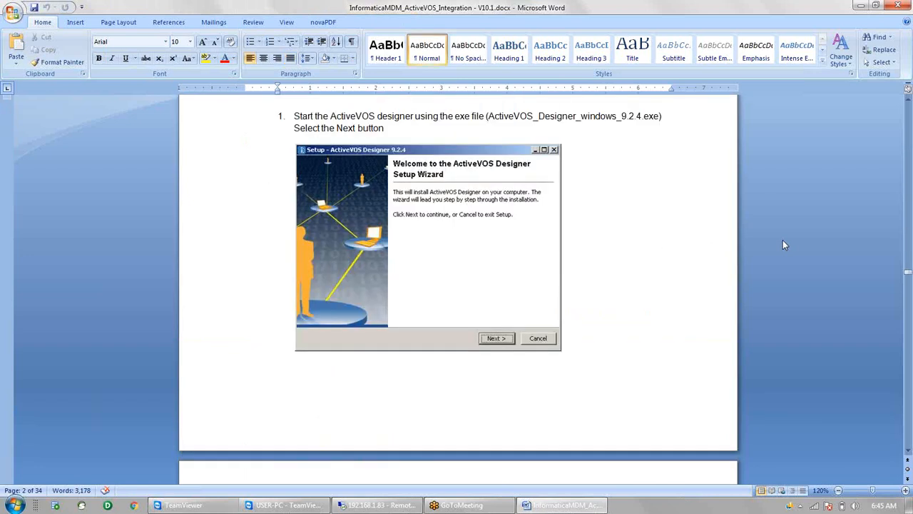
{"action": "key", "text": "Page_Down"}
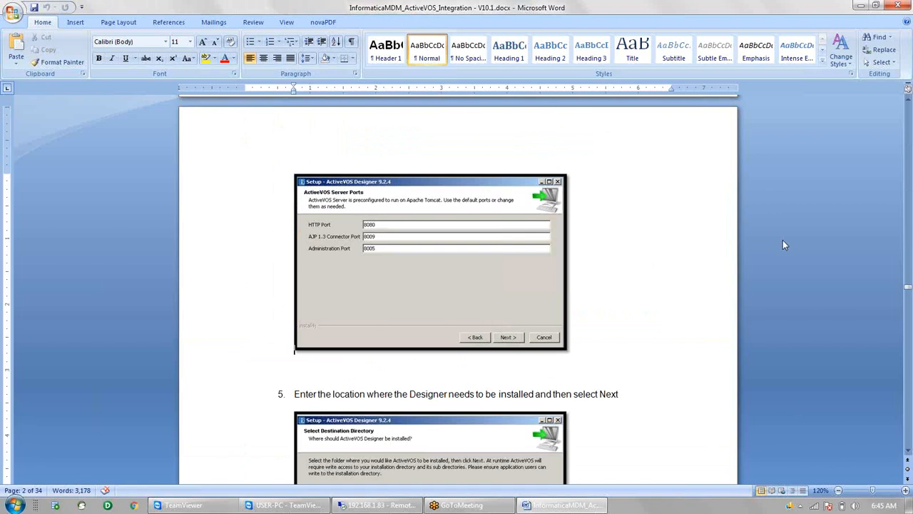
{"action": "key", "text": "Page_Down"}
{"action": "key", "text": "Page_Down"}
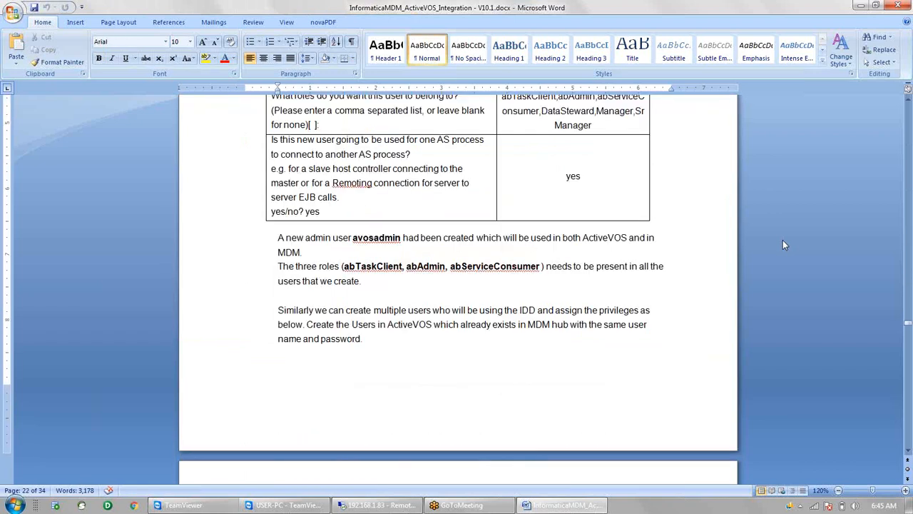
{"action": "key", "text": "Page_Up"}
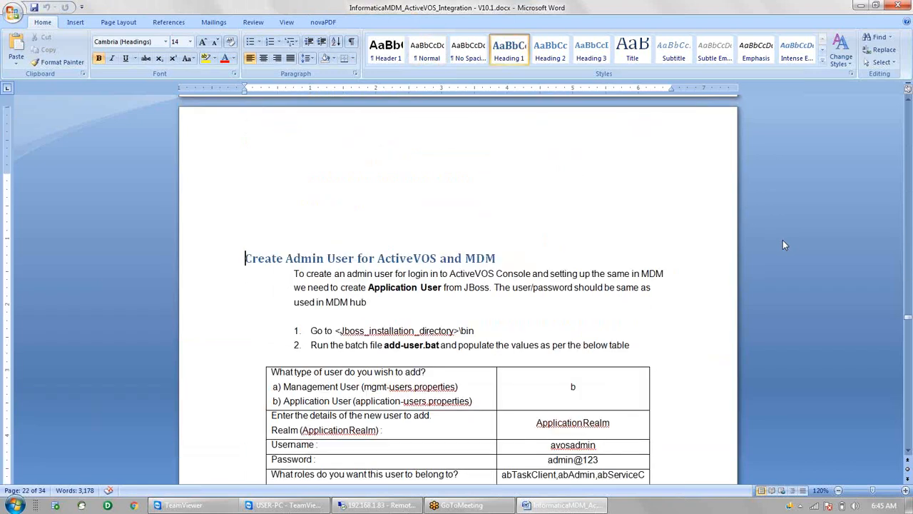
{"action": "left_click", "coordinate": [908, 452]}
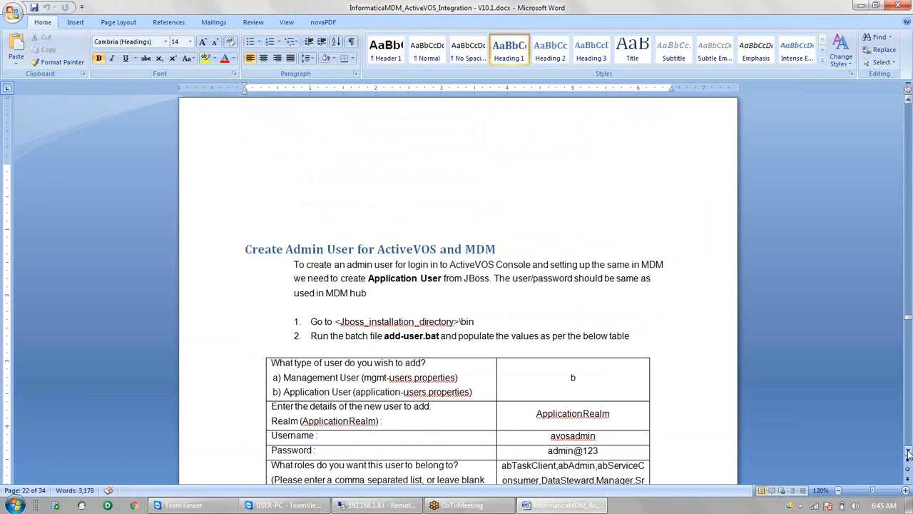
{"action": "left_click", "coordinate": [908, 452]}
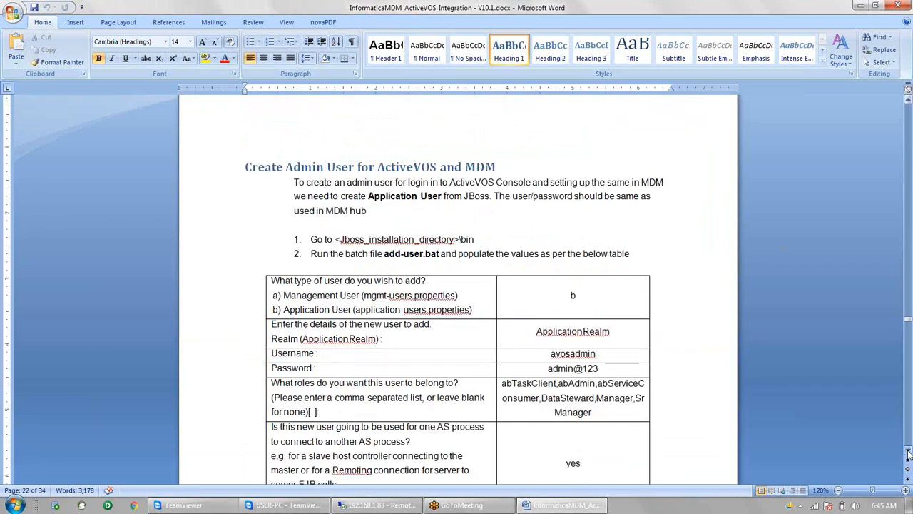
{"action": "left_click", "coordinate": [908, 451]}
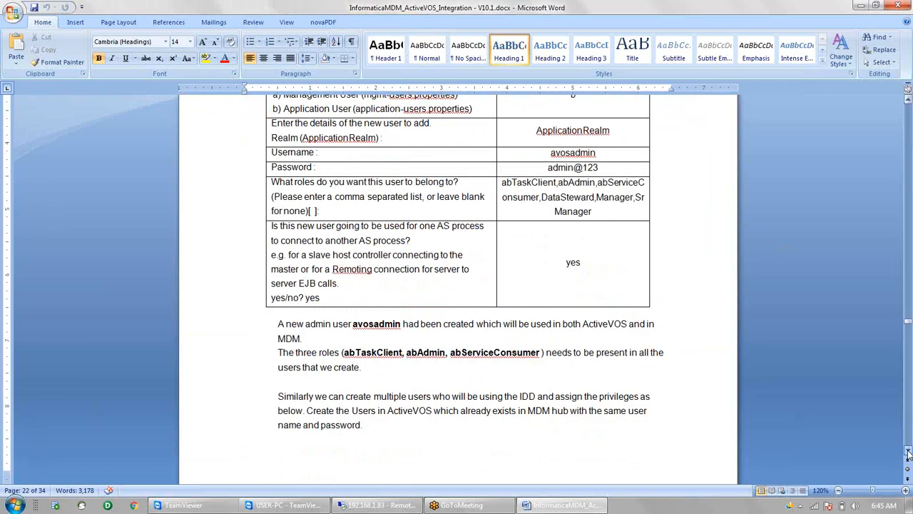
{"action": "left_click", "coordinate": [908, 101]}
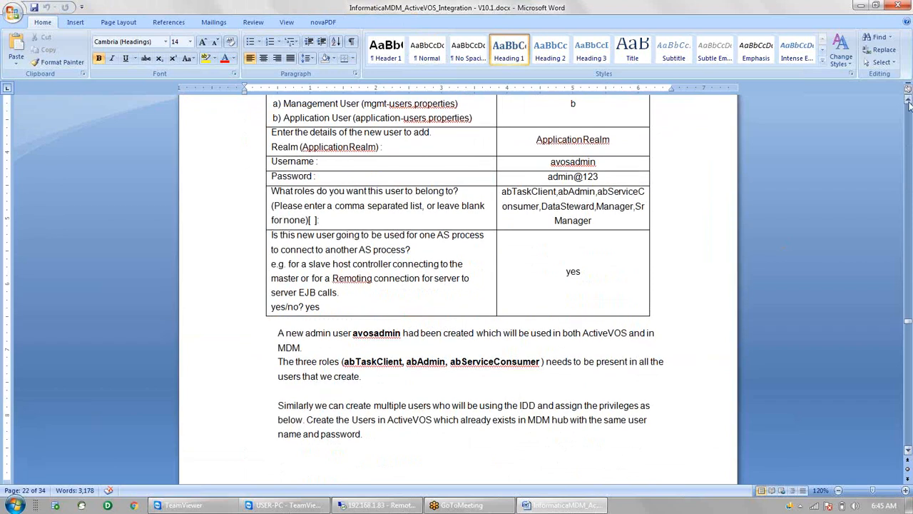
{"action": "scroll", "coordinate": [909, 101], "scroll_direction": "up", "scroll_amount": 3}
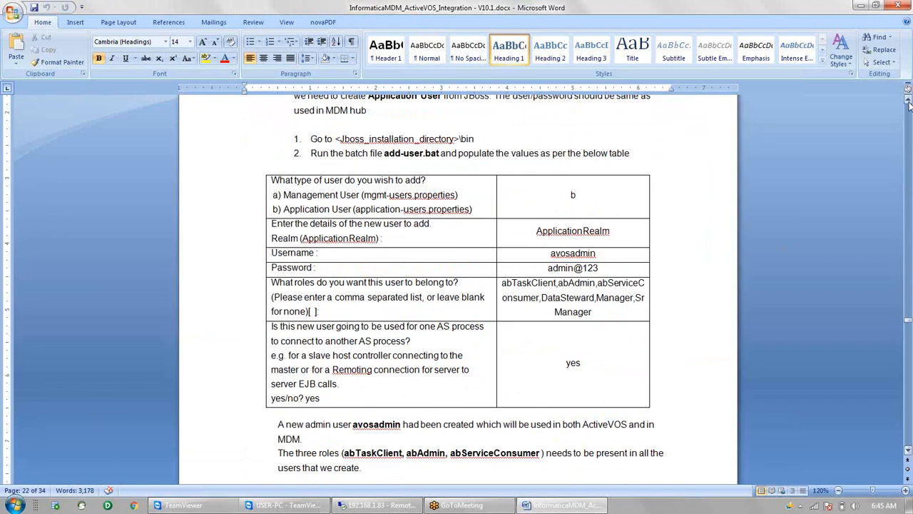
Move past the answers table to the next page's role tables and Import Sample BPR heading
{"action": "left_click", "coordinate": [691, 249]}
{"action": "key", "text": "Left"}
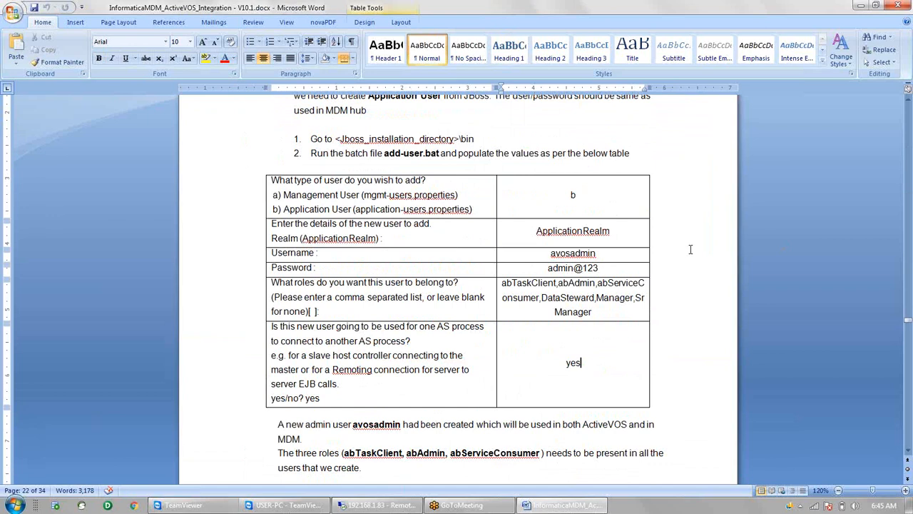
{"action": "key", "text": "Down"}
{"action": "key", "text": "Down"}
{"action": "key", "text": "Down"}
{"action": "key", "text": "Down"}
{"action": "key", "text": "Down"}
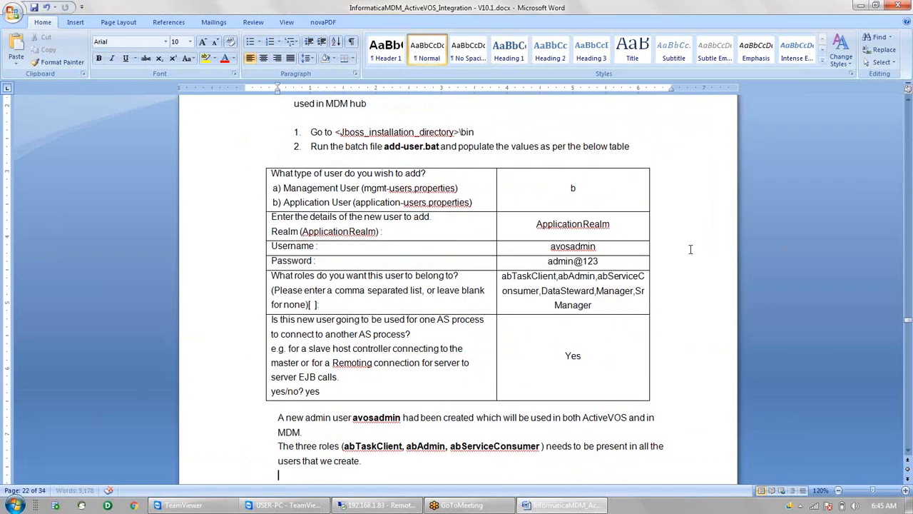
{"action": "key", "text": "Page_Down"}
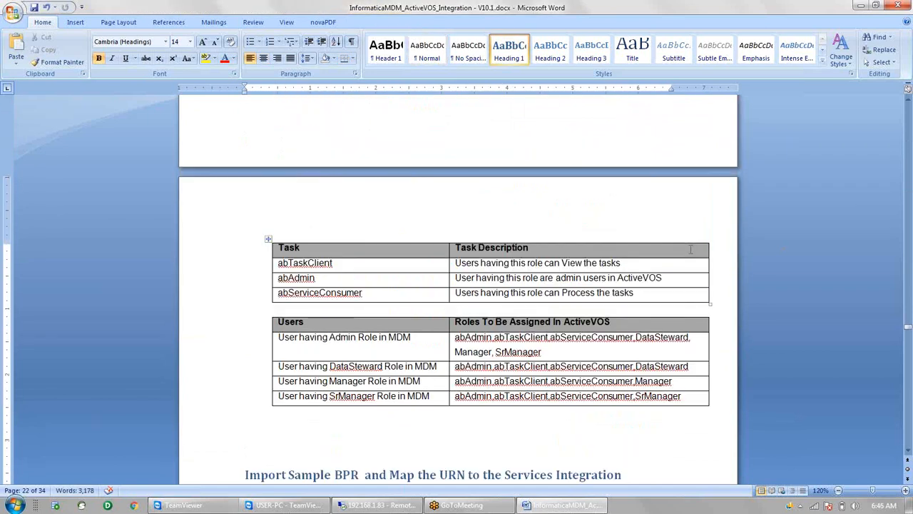
{"action": "key", "text": "Down"}
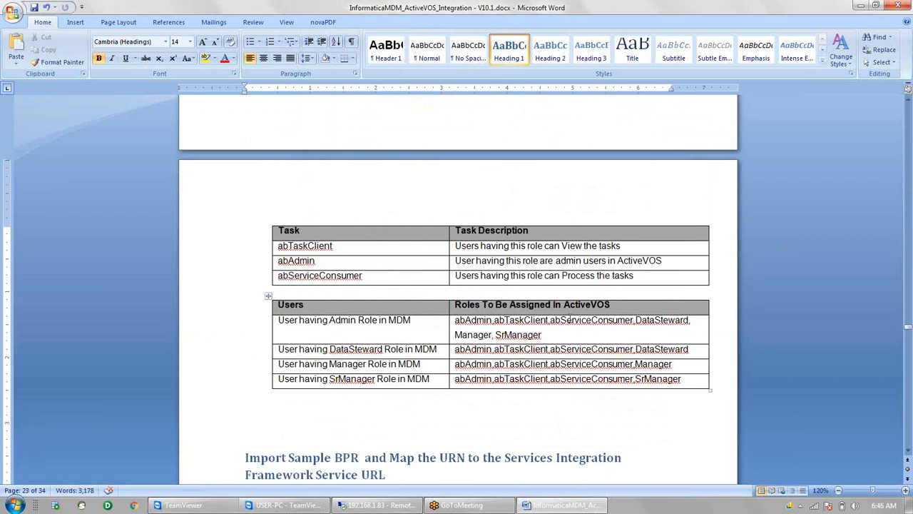
Select the Admin user's full list of ActiveVOS roles in the roles table
{"action": "left_click_drag", "start_coordinate": [549, 333], "coordinate": [450, 323]}
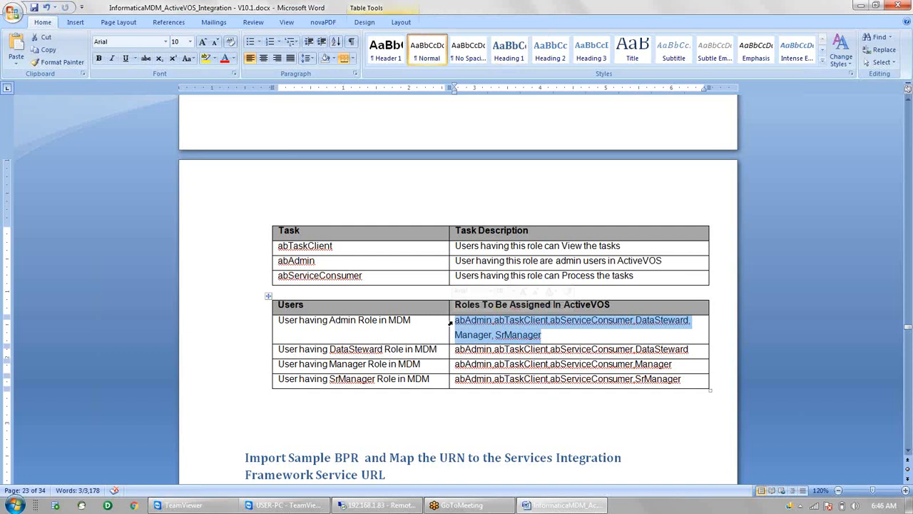
{"action": "left_click", "coordinate": [661, 323]}
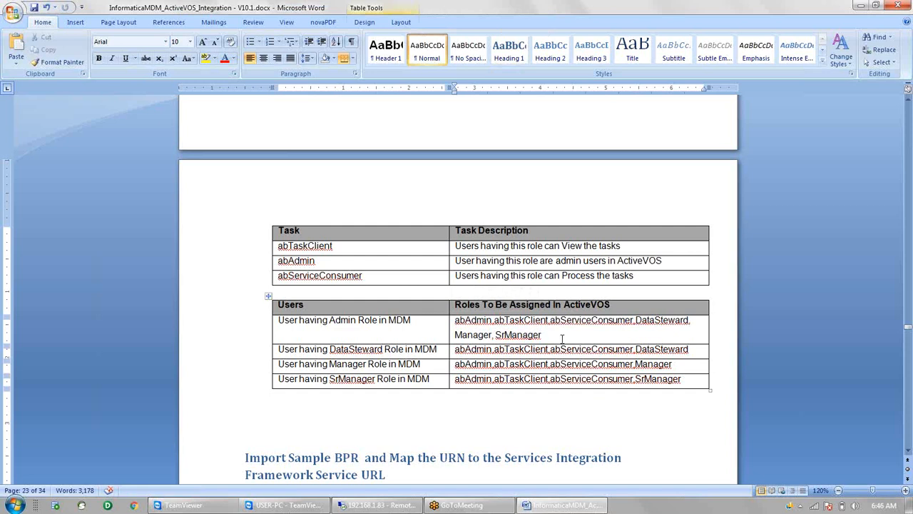
{"action": "double_click", "coordinate": [655, 349]}
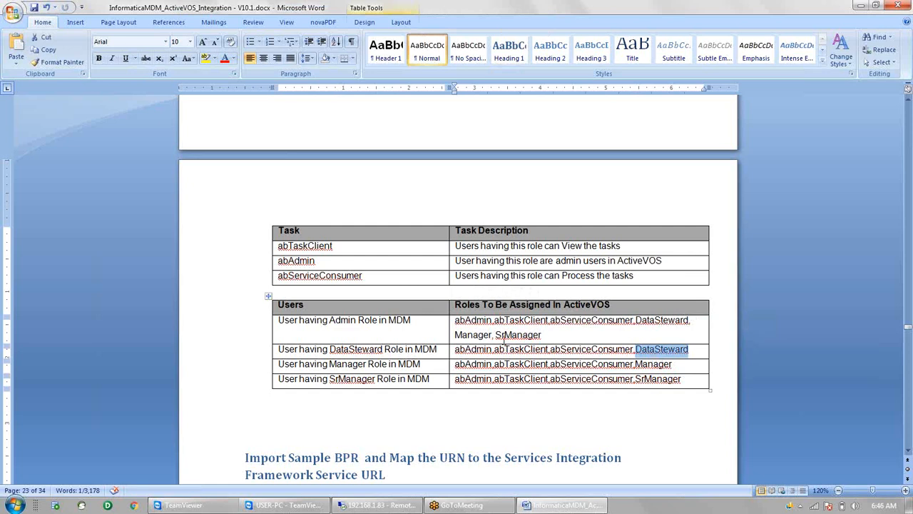
{"action": "left_click_drag", "start_coordinate": [542, 333], "coordinate": [463, 325]}
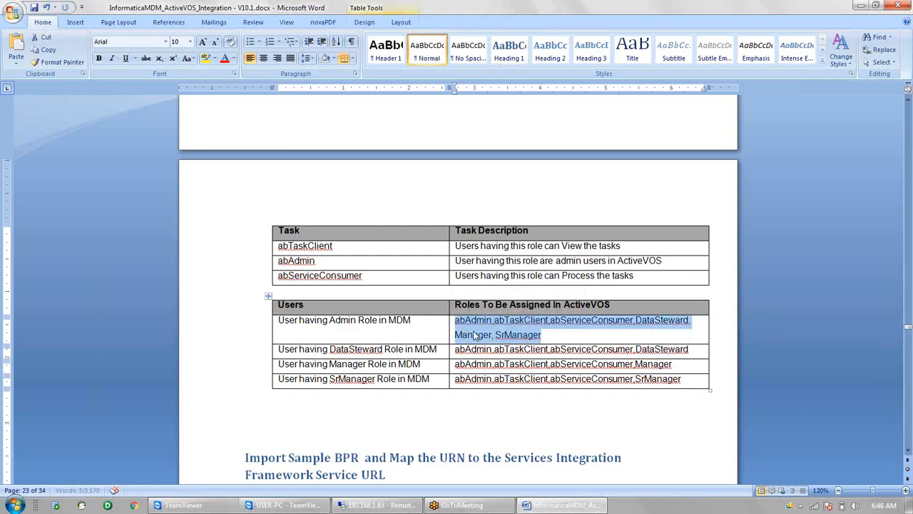
Submit the new user's groups (abAdmin, abTaskClient, DataSteward, Manager, SrManager) and answer yes to both prompts
{"action": "left_click", "coordinate": [291, 507]}
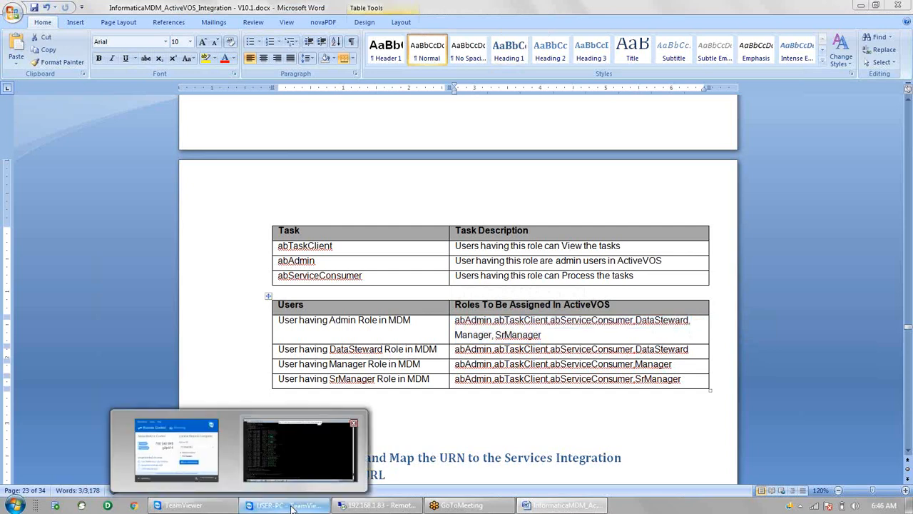
{"action": "left_click", "coordinate": [300, 450]}
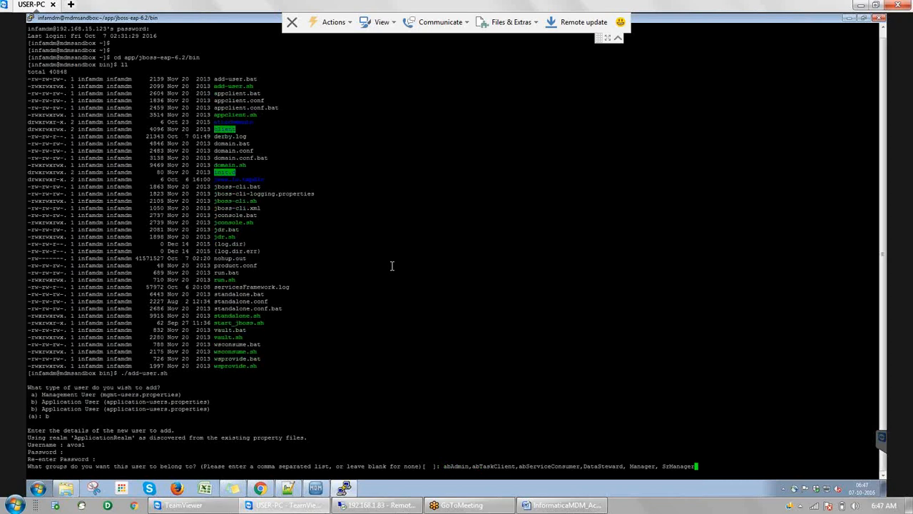
{"action": "key", "text": "Return"}
{"action": "type", "text": "yes/no? yes"}
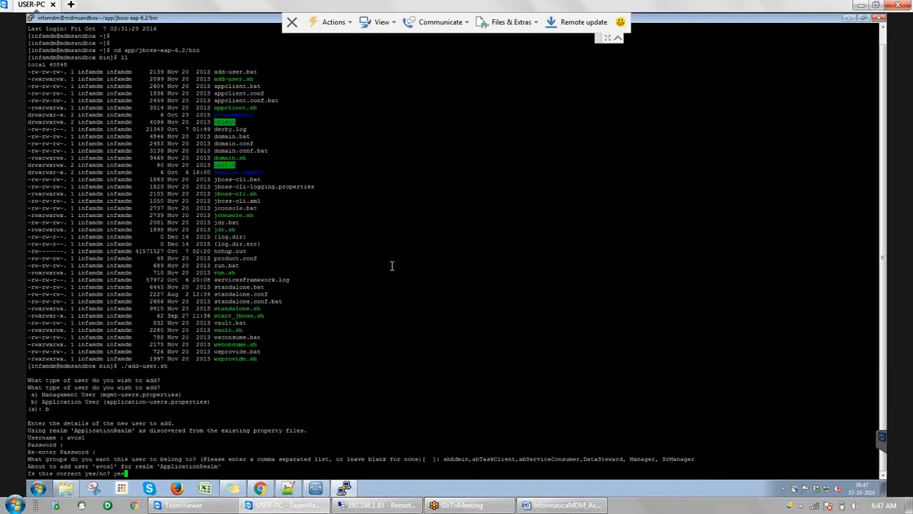
{"action": "key", "text": "Return"}
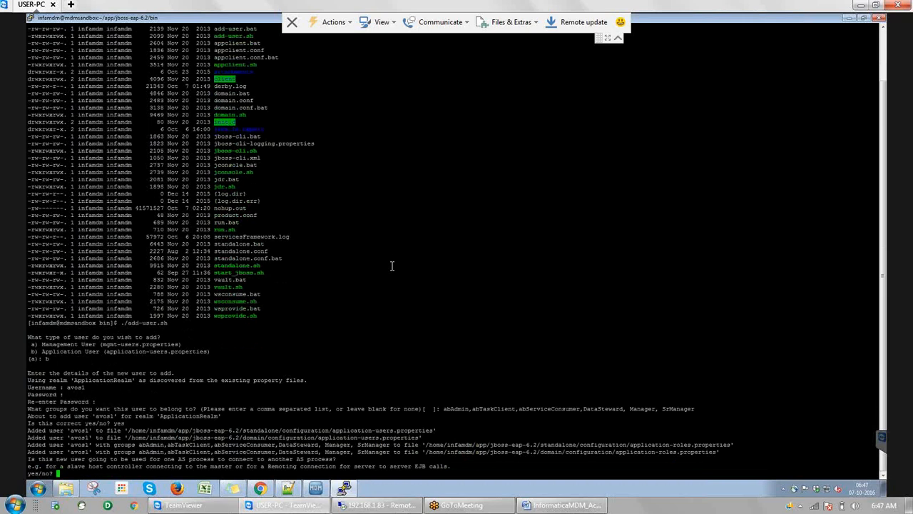
{"action": "type", "text": "yes"}
{"action": "key", "text": "Return"}
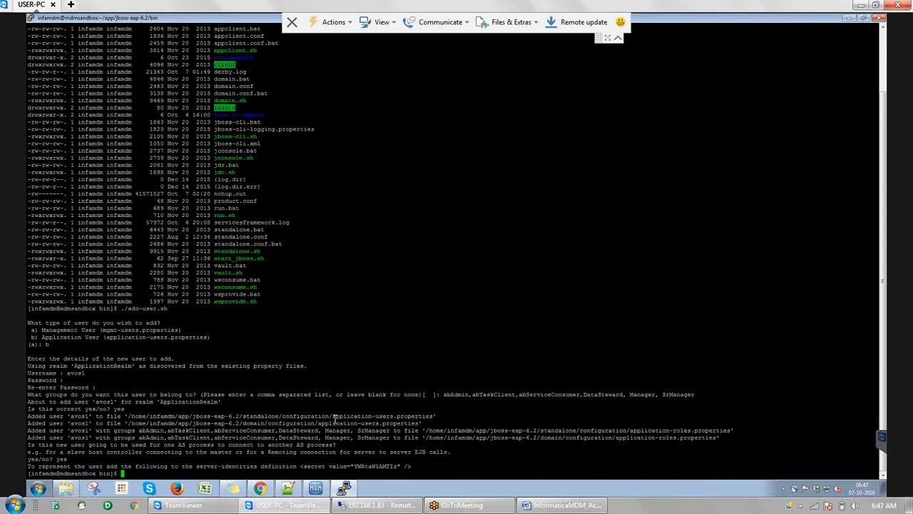
Open application-users.properties in vi from its copied path, inspect the user entries, and quit with :q!
{"action": "left_click_drag", "start_coordinate": [333, 416], "coordinate": [433, 414]}
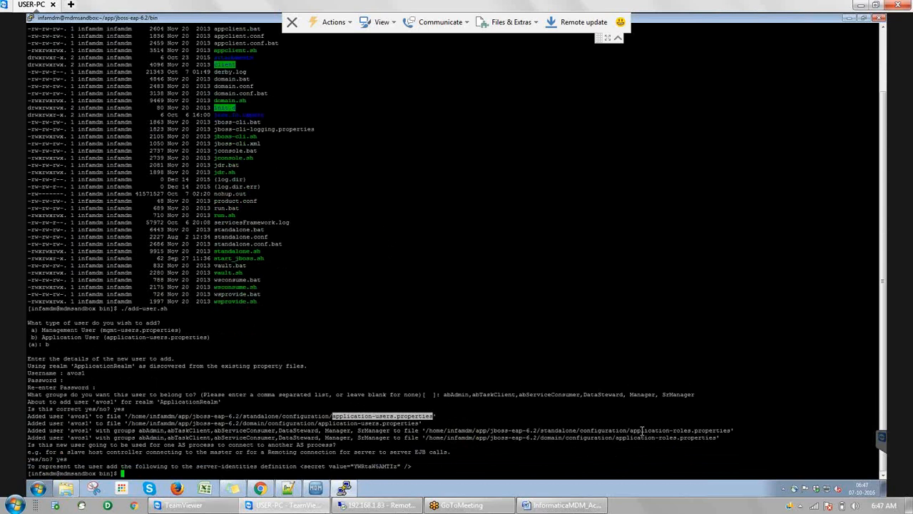
{"action": "left_click_drag", "start_coordinate": [631, 430], "coordinate": [730, 428]}
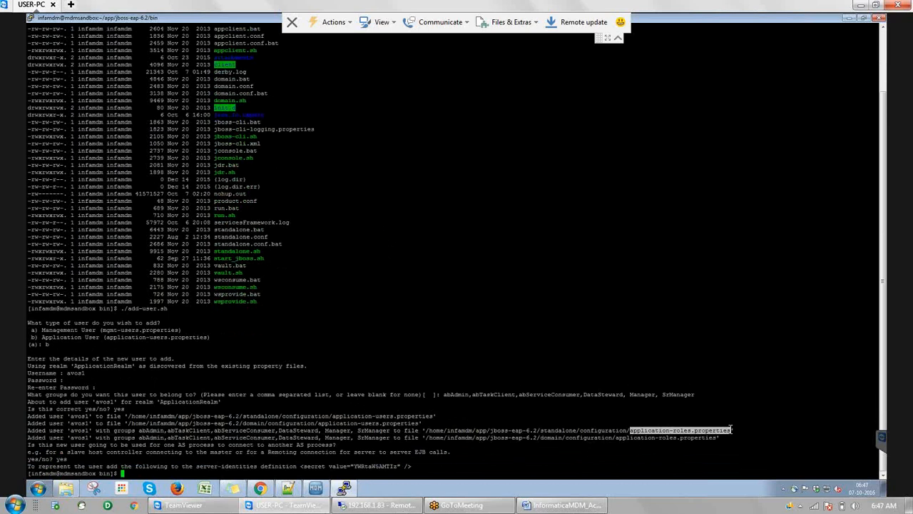
{"action": "left_click", "coordinate": [338, 416]}
{"action": "double_click", "coordinate": [337, 416]}
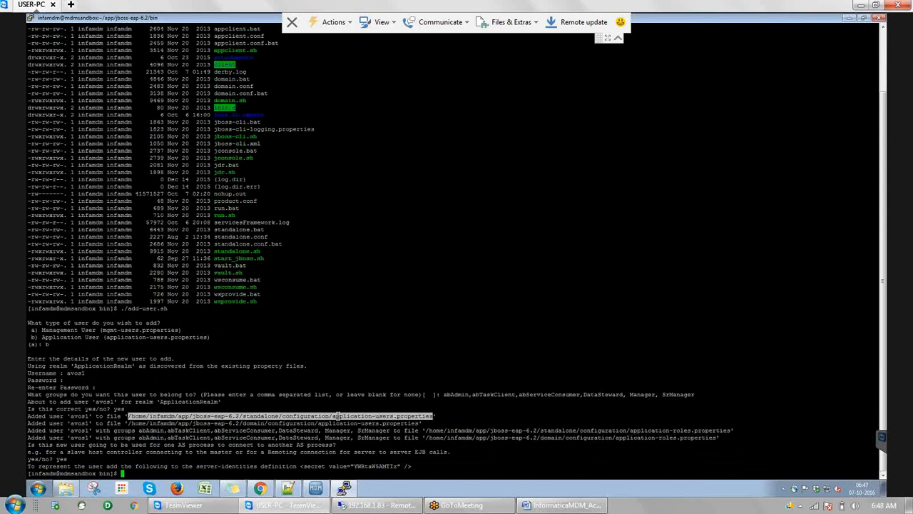
{"action": "type", "text": "vi"}
{"action": "right_click", "coordinate": [337, 416]}
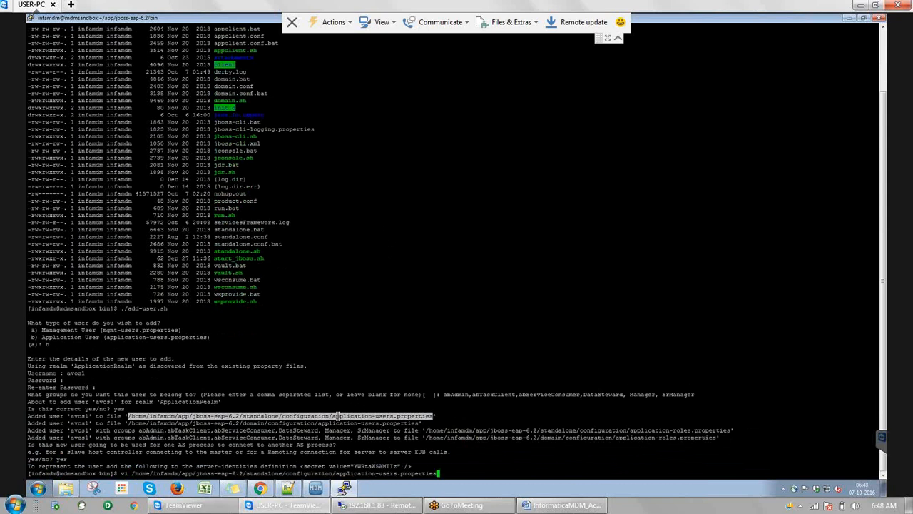
{"action": "key", "text": "Return"}
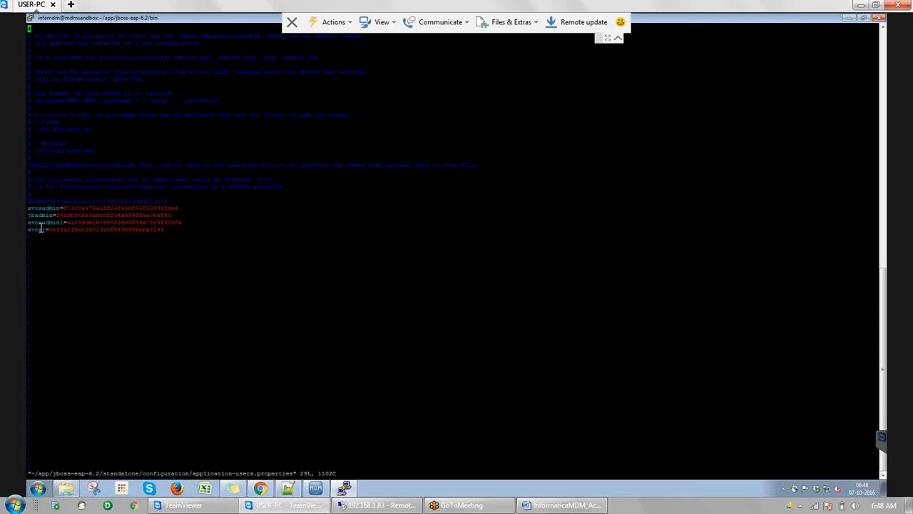
{"action": "type", "text": ":q!"}
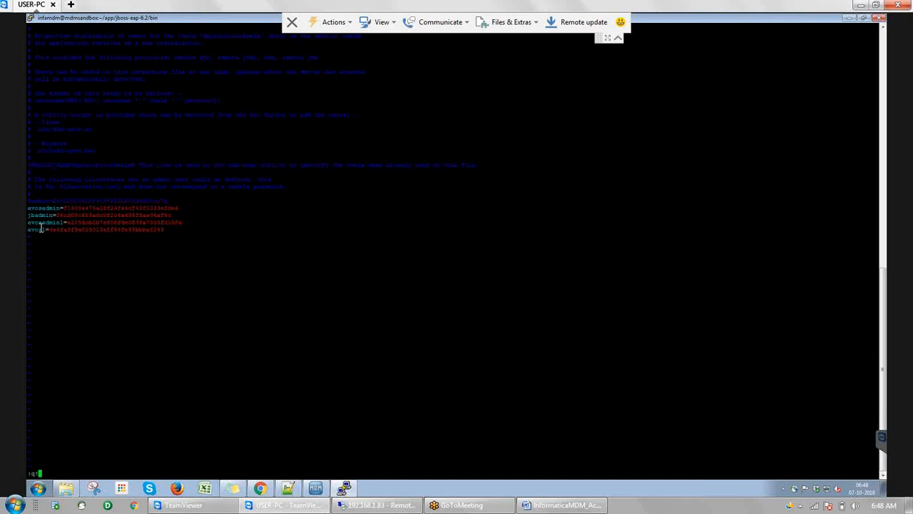
{"action": "key", "text": "Return"}
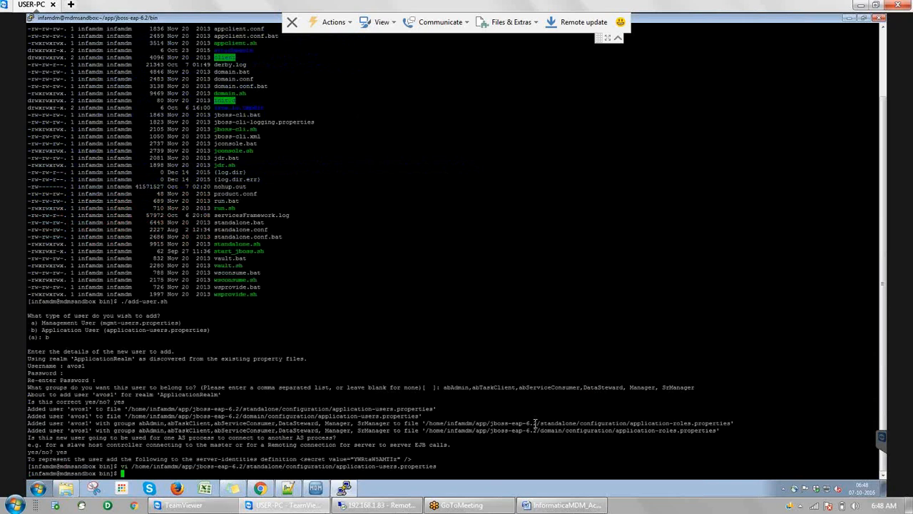
Open application-roles.properties in vi, check the new user's role line, and quit with :q!
{"action": "double_click", "coordinate": [534, 423]}
{"action": "type", "text": "vi"}
{"action": "right_click", "coordinate": [534, 424]}
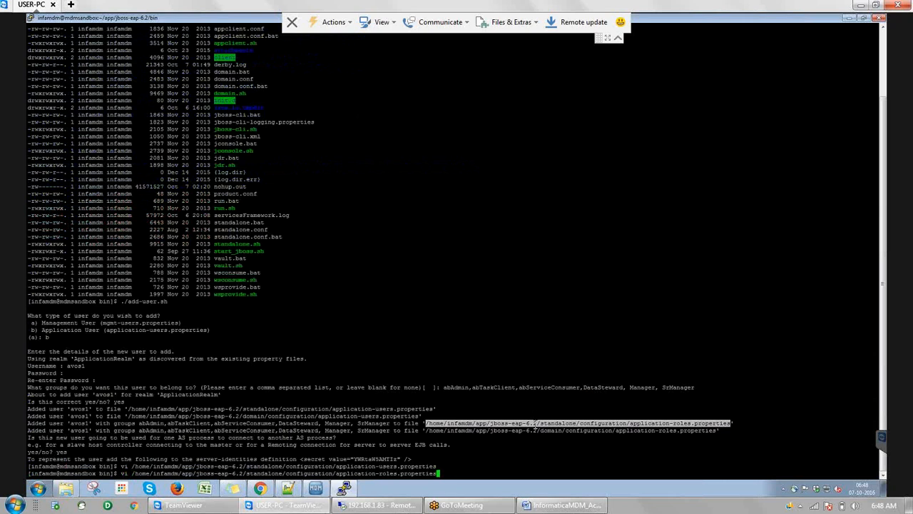
{"action": "key", "text": "Return"}
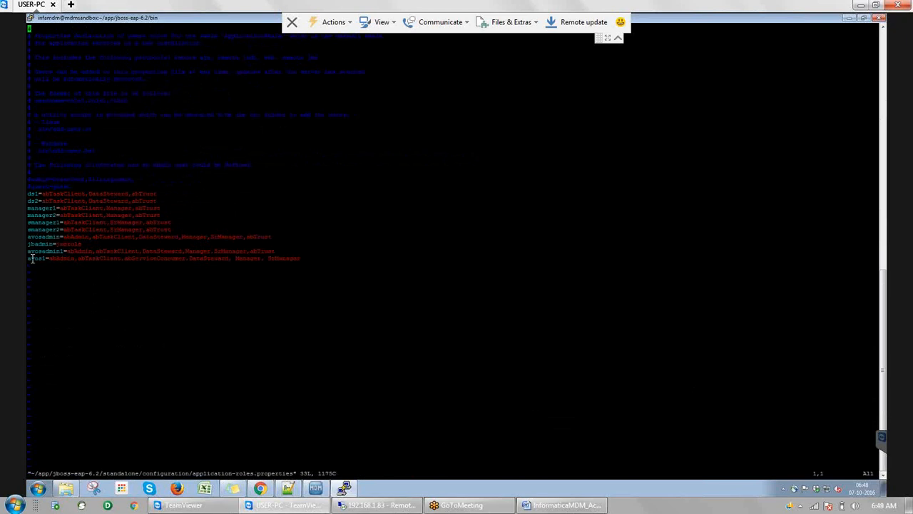
{"action": "left_click_drag", "start_coordinate": [30, 258], "coordinate": [300, 258]}
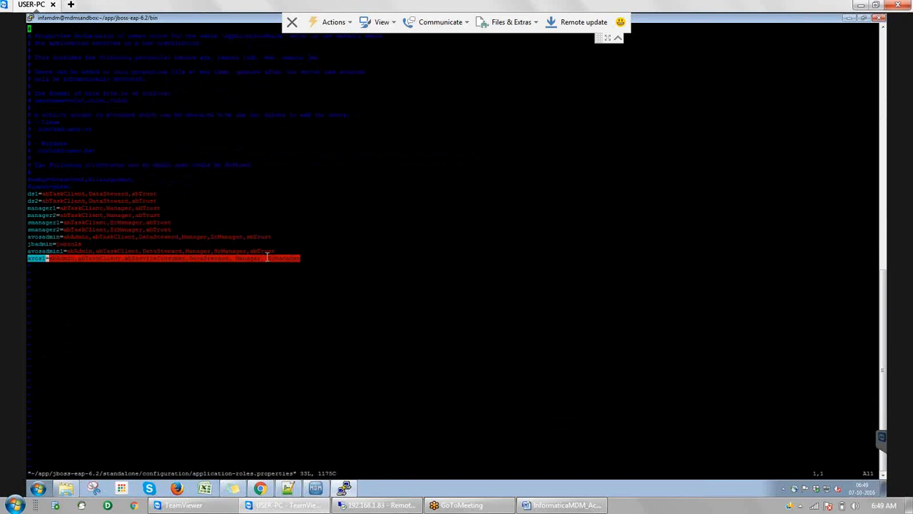
{"action": "left_click", "coordinate": [266, 257]}
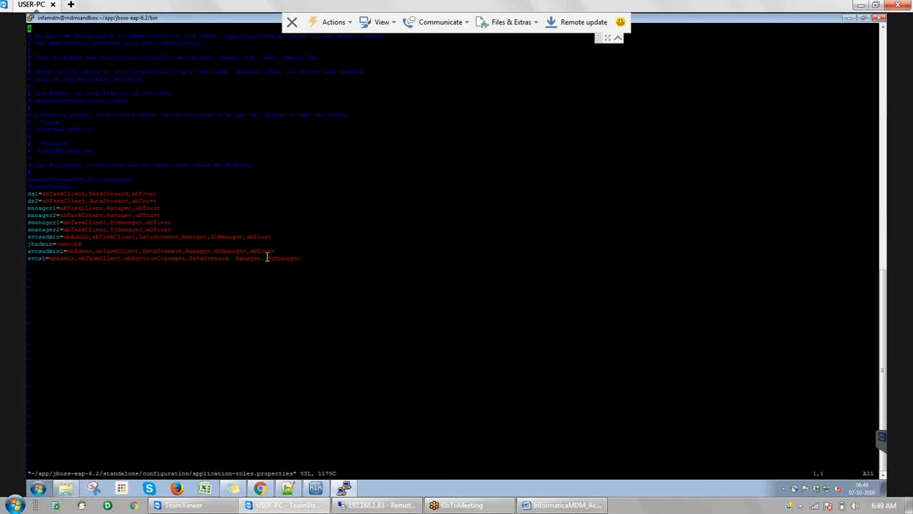
{"action": "type", "text": ":q!"}
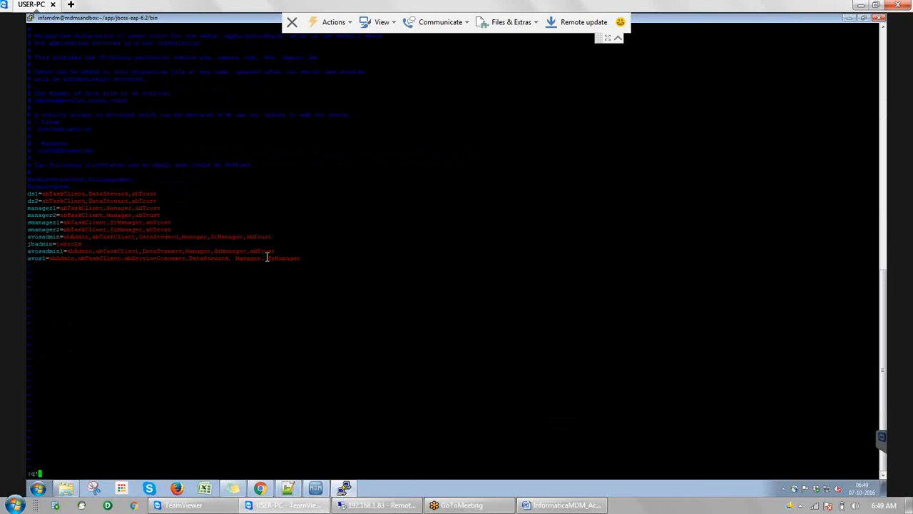
{"action": "key", "text": "Return"}
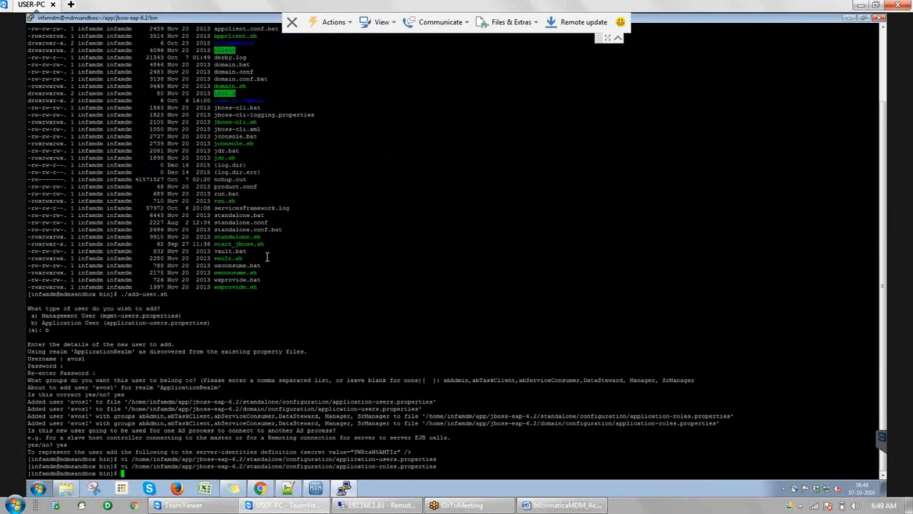
Abandon the mistaken pasted cd command with Ctrl+C and get a fresh prompt
{"action": "type", "text": "cd"}
{"action": "right_click", "coordinate": [267, 257]}
{"action": "key", "text": "BackSpace"}
{"action": "key", "text": "BackSpace"}
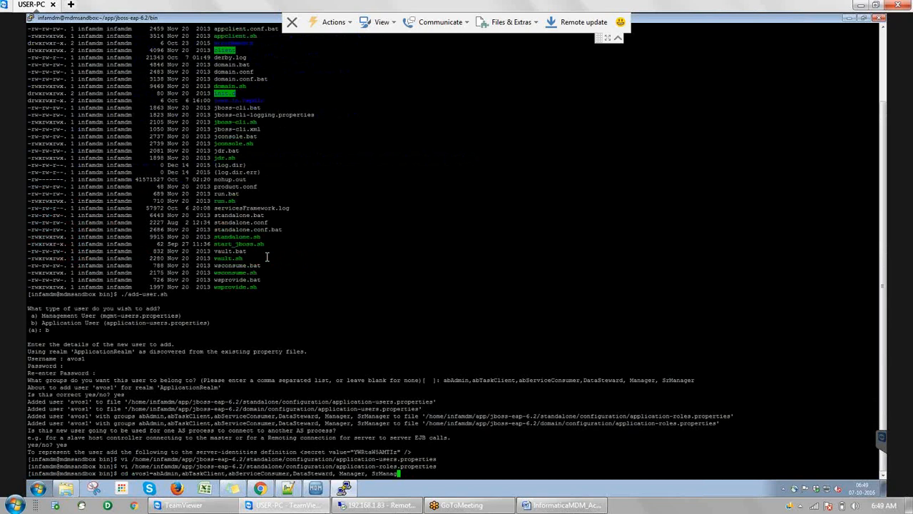
{"action": "key", "text": "ctrl+c"}
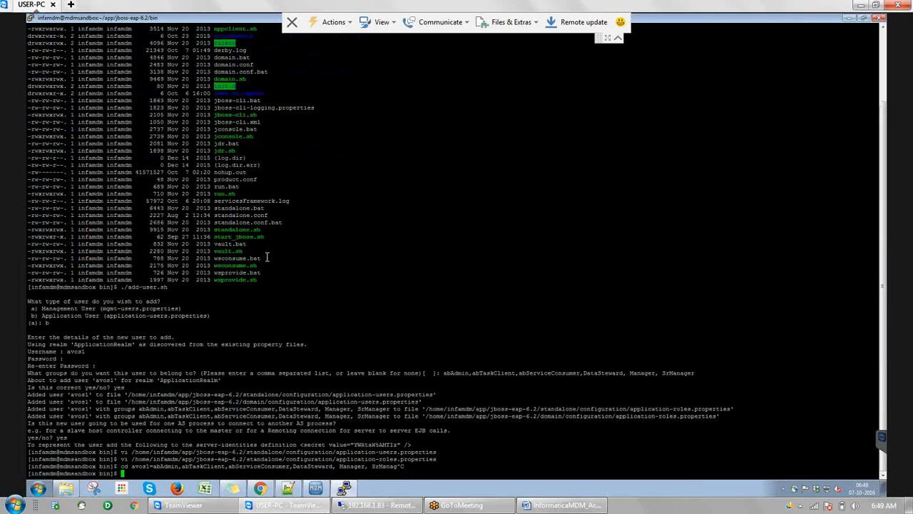
{"action": "key", "text": "Return"}
Change into the jboss-eap-6.2/standalone/configuration folder and list its files with ll
{"action": "double_click", "coordinate": [311, 443]}
{"action": "type", "text": "cd"}
{"action": "right_click", "coordinate": [303, 448]}
{"action": "key", "text": "BackSpace"}
{"action": "key", "text": "BackSpace"}
{"action": "key", "text": "BackSpace"}
{"action": "key", "text": "BackSpace"}
{"action": "key", "text": "BackSpace"}
{"action": "key", "text": "BackSpace"}
{"action": "key", "text": "BackSpace"}
{"action": "key", "text": "BackSpace"}
{"action": "key", "text": "BackSpace"}
{"action": "key", "text": "BackSpace"}
{"action": "key", "text": "BackSpace"}
{"action": "key", "text": "BackSpace"}
{"action": "key", "text": "BackSpace"}
{"action": "key", "text": "BackSpace"}
{"action": "key", "text": "BackSpace"}
{"action": "key", "text": "BackSpace"}
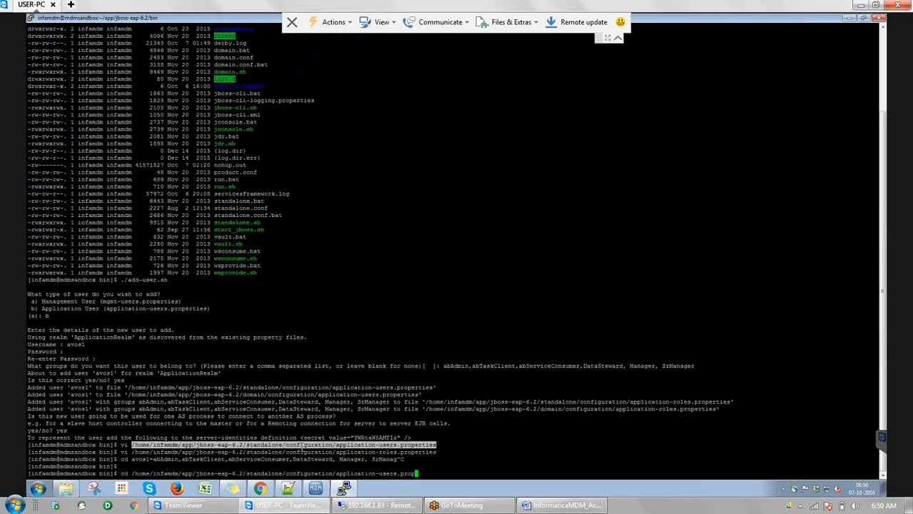
{"action": "key", "text": "BackSpace"}
{"action": "key", "text": "BackSpace"}
{"action": "key", "text": "BackSpace"}
{"action": "key", "text": "BackSpace"}
{"action": "key", "text": "BackSpace"}
{"action": "key", "text": "BackSpace"}
{"action": "key", "text": "BackSpace"}
{"action": "key", "text": "BackSpace"}
{"action": "key", "text": "BackSpace"}
{"action": "key", "text": "BackSpace"}
{"action": "key", "text": "BackSpace"}
{"action": "key", "text": "BackSpace"}
{"action": "key", "text": "BackSpace"}
{"action": "key", "text": "Return"}
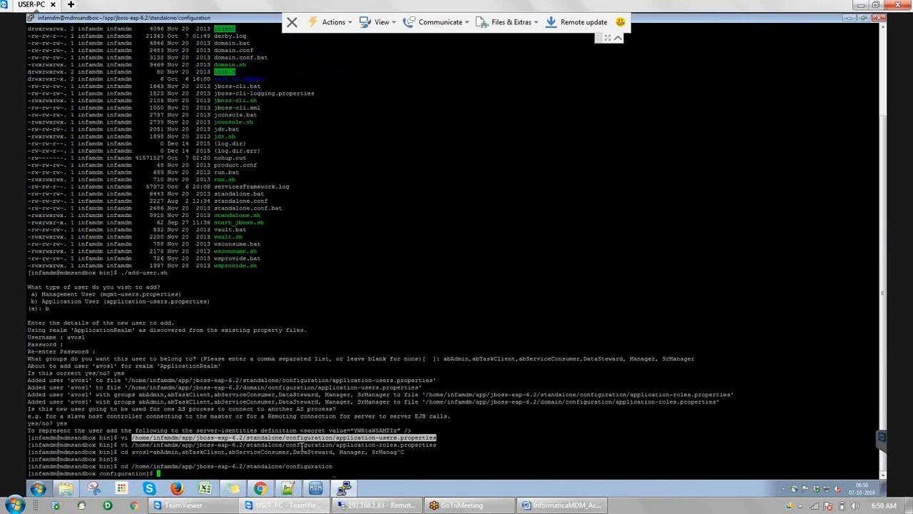
{"action": "type", "text": "ll"}
{"action": "key", "text": "Return"}
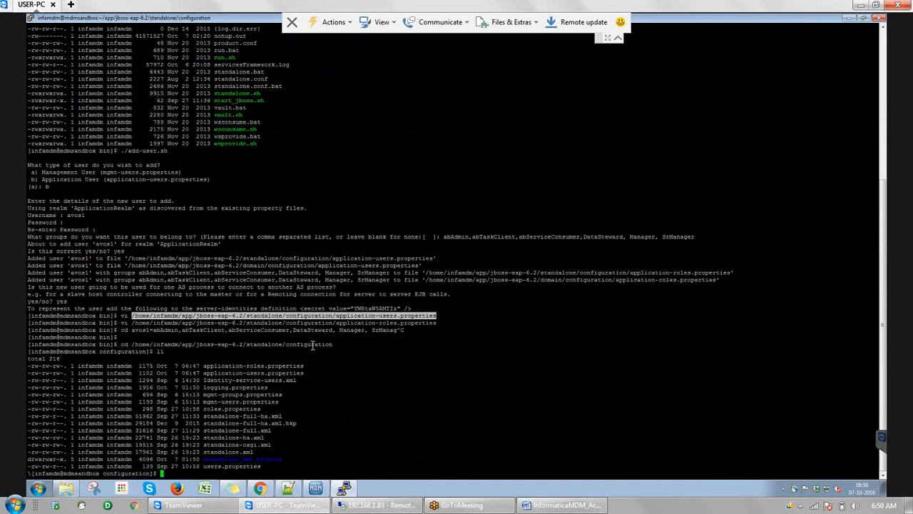
Open identity-service-users.xml in vi
{"action": "double_click", "coordinate": [249, 380]}
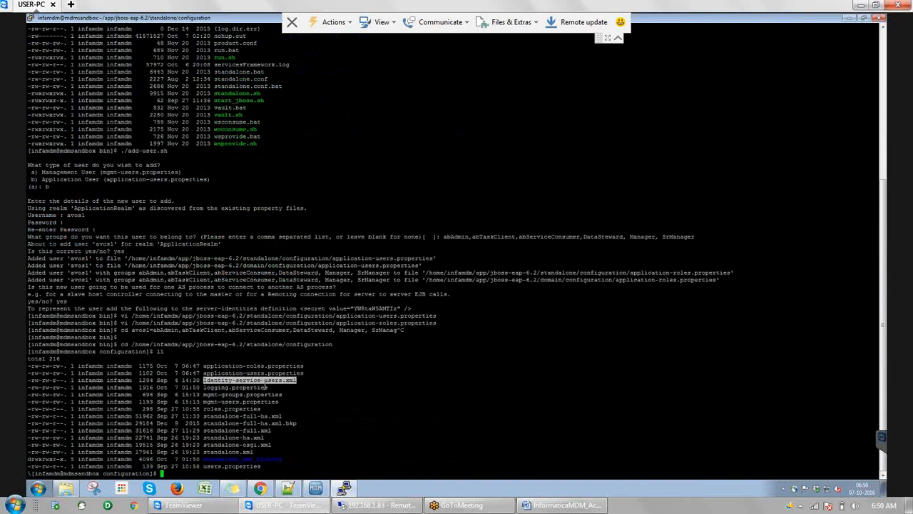
{"action": "type", "text": "vi"}
{"action": "right_click", "coordinate": [266, 386]}
{"action": "key", "text": "Return"}
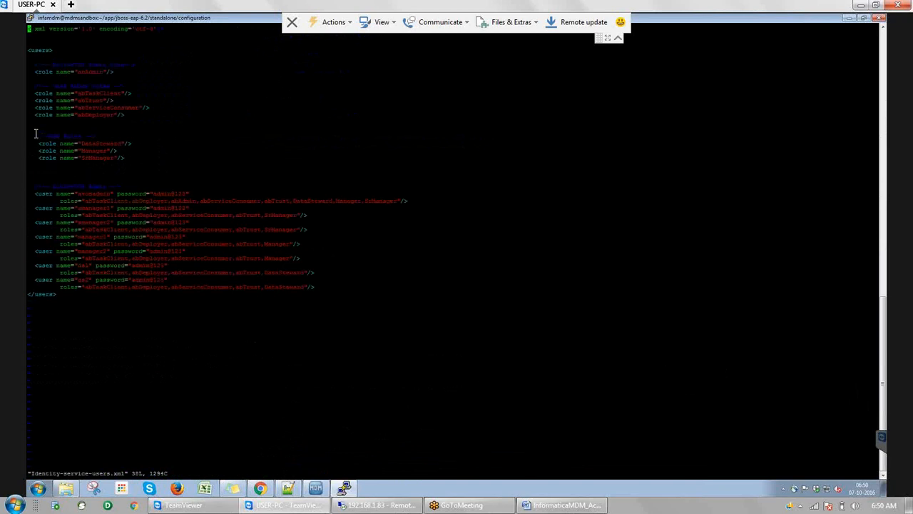
Review the abTaskClient–abDeployer and DataSteward, Manager, SrManager role lines, then quit vi with :q!
{"action": "left_click_drag", "start_coordinate": [33, 86], "coordinate": [133, 116]}
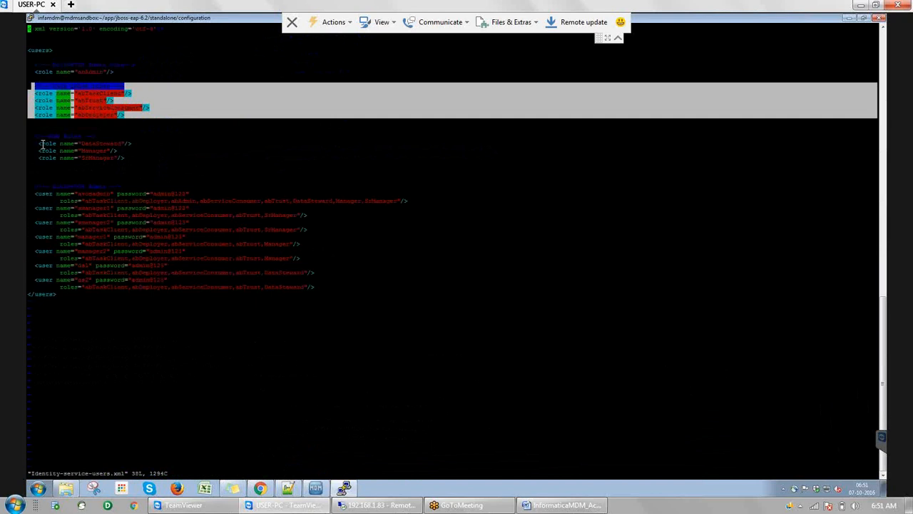
{"action": "left_click_drag", "start_coordinate": [34, 135], "coordinate": [128, 160]}
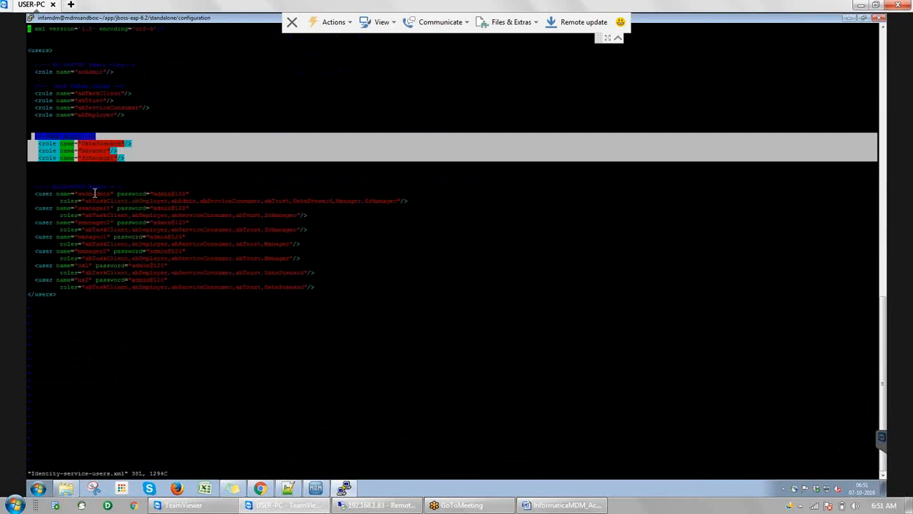
{"action": "left_click", "coordinate": [184, 202]}
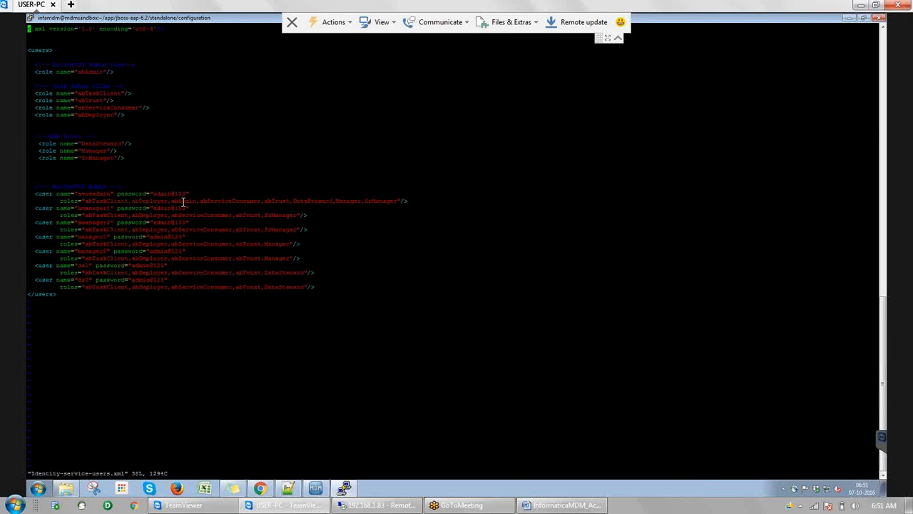
{"action": "type", "text": ":"}
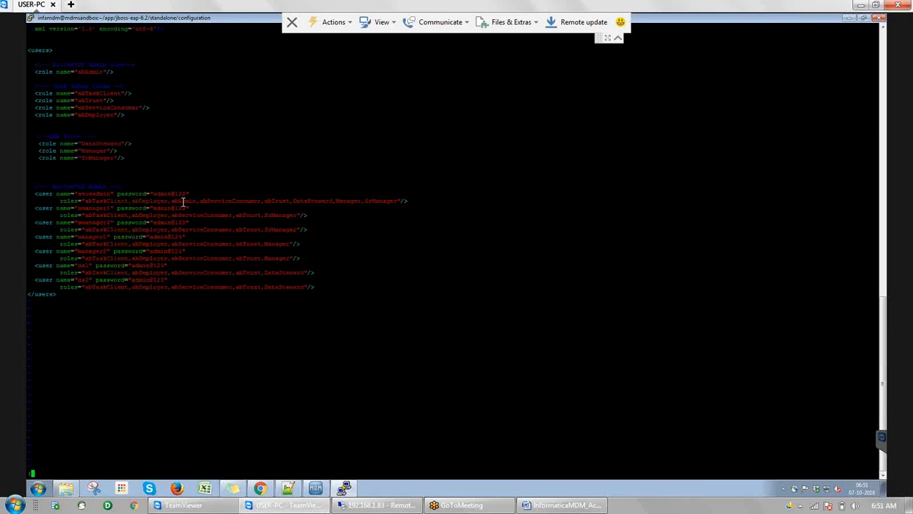
{"action": "type", "text": "q!"}
{"action": "key", "text": "Return"}
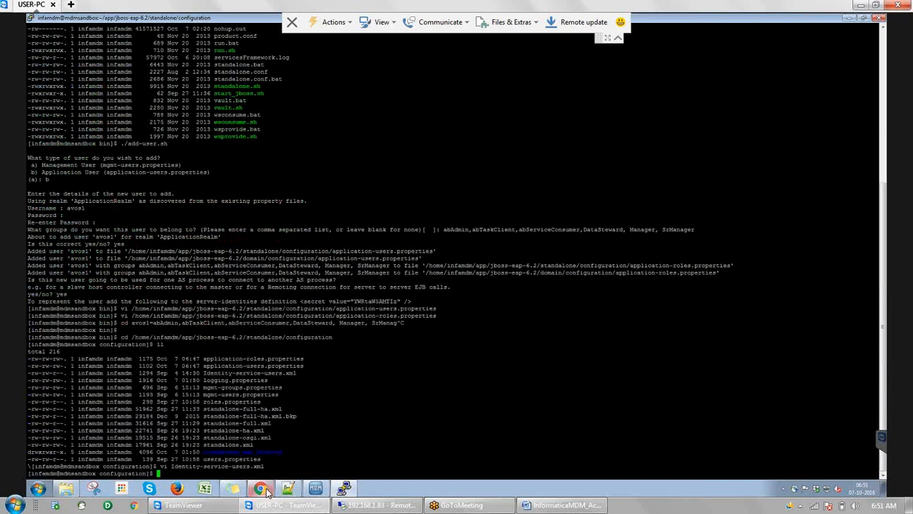
In Chrome's ActiveVOS console tab, load 192.168.15.123:8080/activevos
{"action": "mouse_move", "coordinate": [265, 493]}
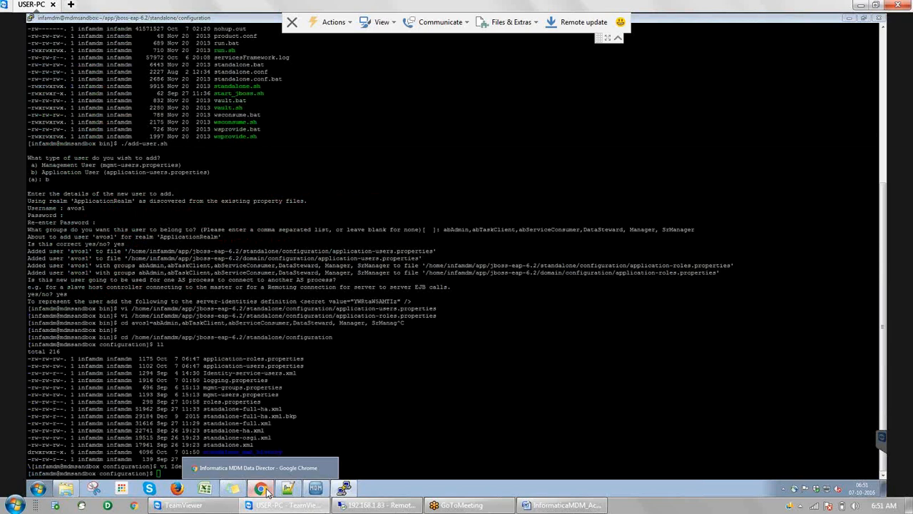
{"action": "left_click", "coordinate": [266, 491]}
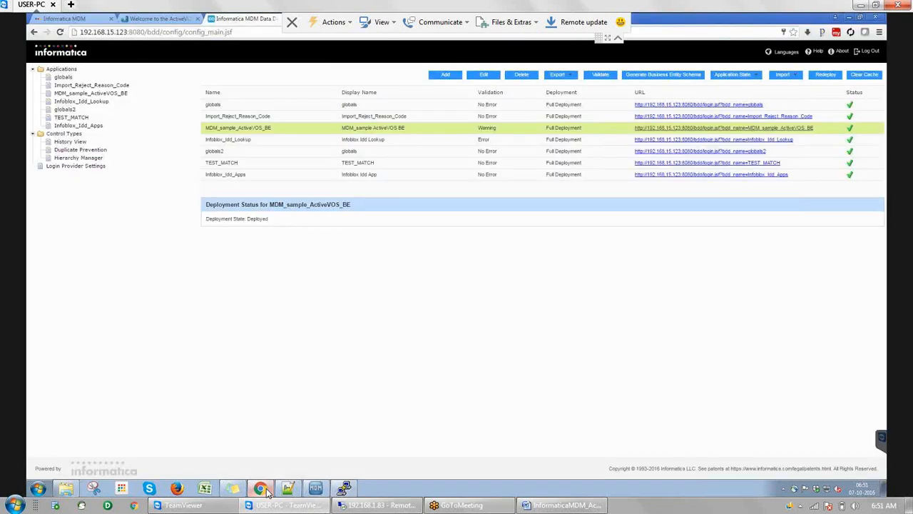
{"action": "left_click", "coordinate": [150, 19]}
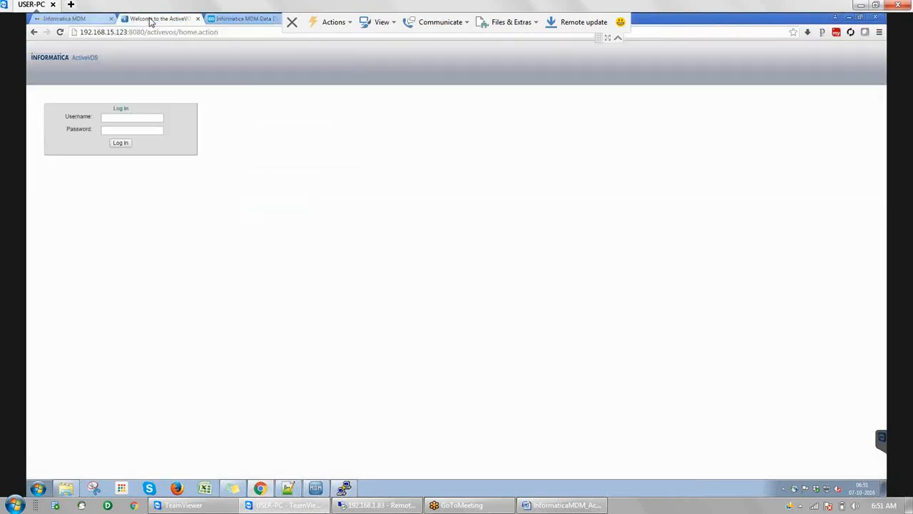
{"action": "left_click", "coordinate": [228, 31]}
{"action": "left_click", "coordinate": [228, 31]}
{"action": "key", "text": "BackSpace"}
{"action": "key", "text": "BackSpace"}
{"action": "key", "text": "BackSpace"}
{"action": "key", "text": "BackSpace"}
{"action": "key", "text": "BackSpace"}
{"action": "key", "text": "BackSpace"}
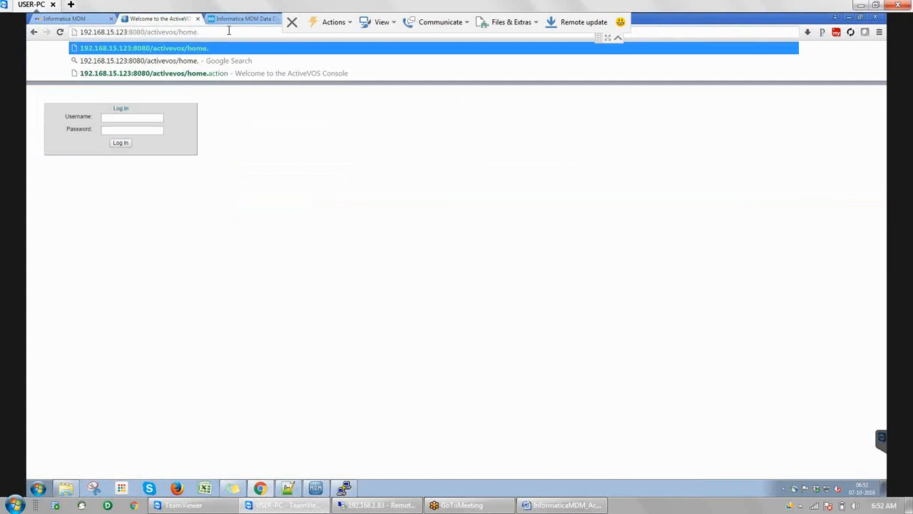
{"action": "key", "text": "BackSpace"}
{"action": "key", "text": "BackSpace"}
{"action": "key", "text": "BackSpace"}
{"action": "key", "text": "BackSpace"}
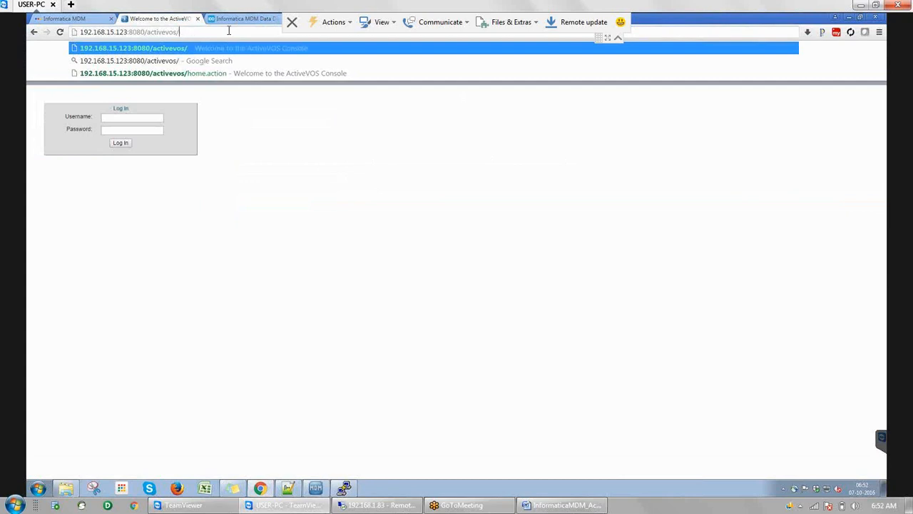
{"action": "key", "text": "BackSpace"}
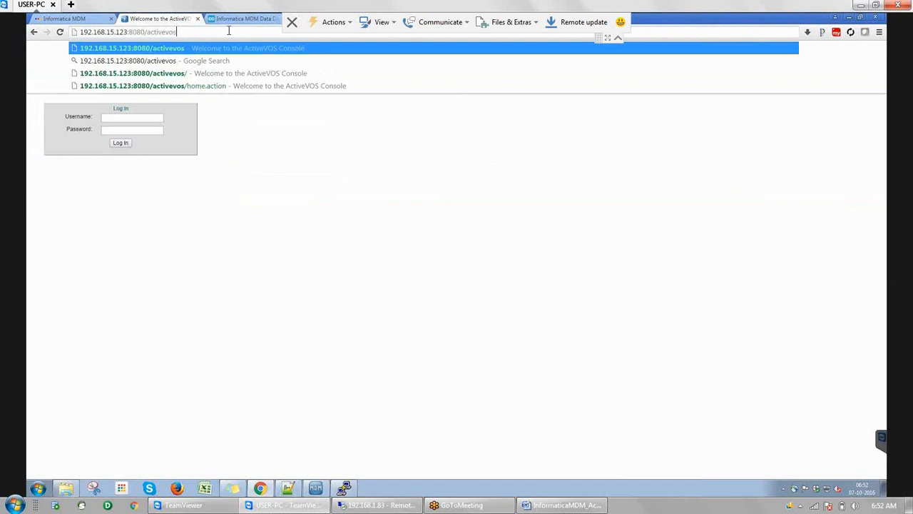
{"action": "key", "text": "Return"}
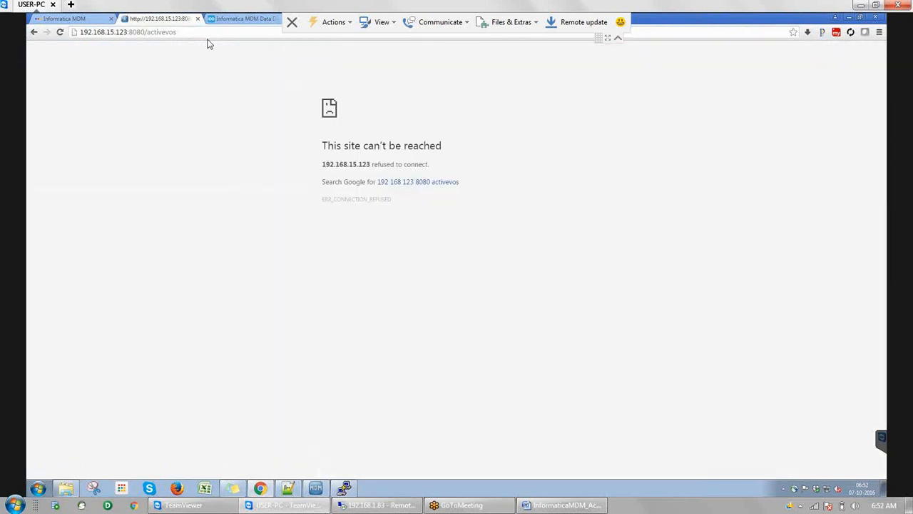
Retype the activevos path and reload the address, which the server still refuses
{"action": "left_click", "coordinate": [197, 32]}
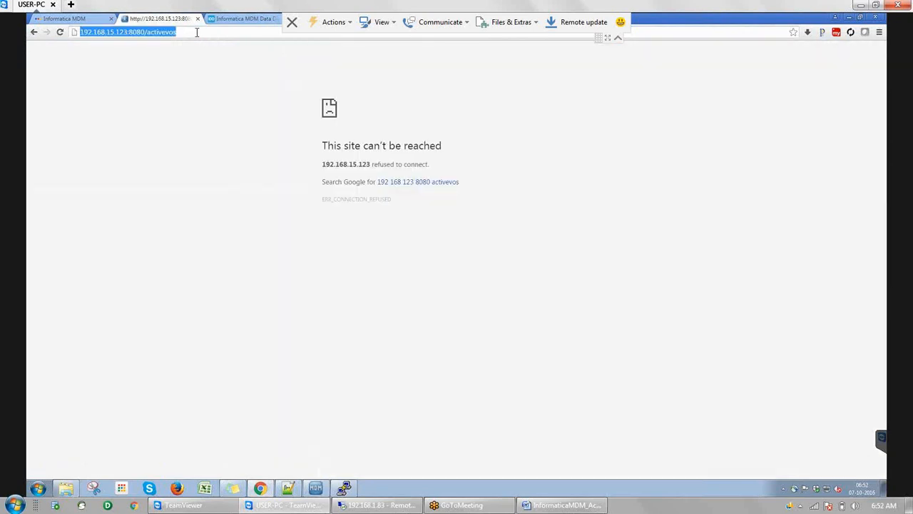
{"action": "left_click", "coordinate": [196, 32]}
{"action": "key", "text": "BackSpace"}
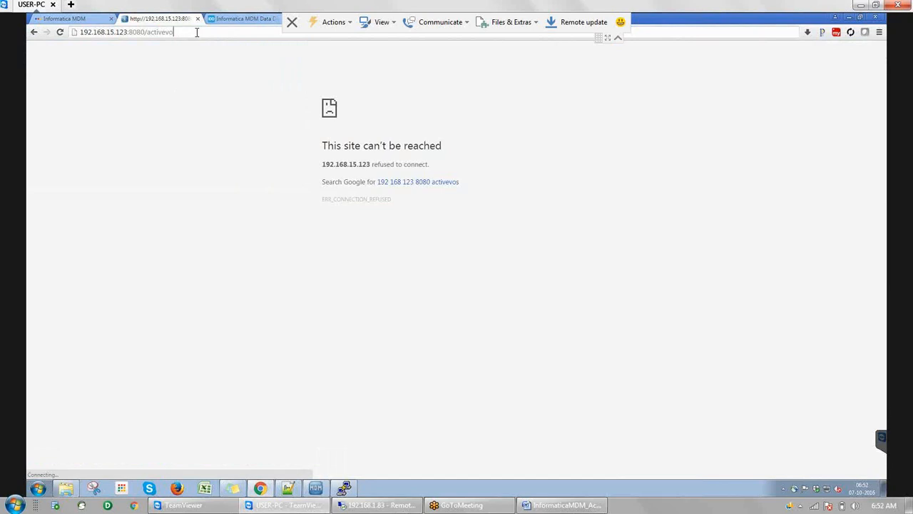
{"action": "key", "text": "BackSpace"}
{"action": "key", "text": "BackSpace"}
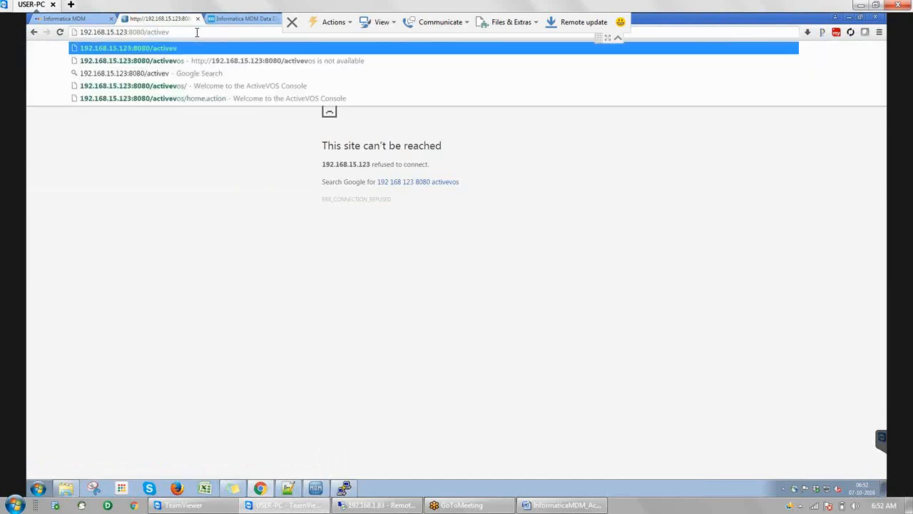
{"action": "key", "text": "BackSpace"}
{"action": "key", "text": "BackSpace"}
{"action": "key", "text": "BackSpace"}
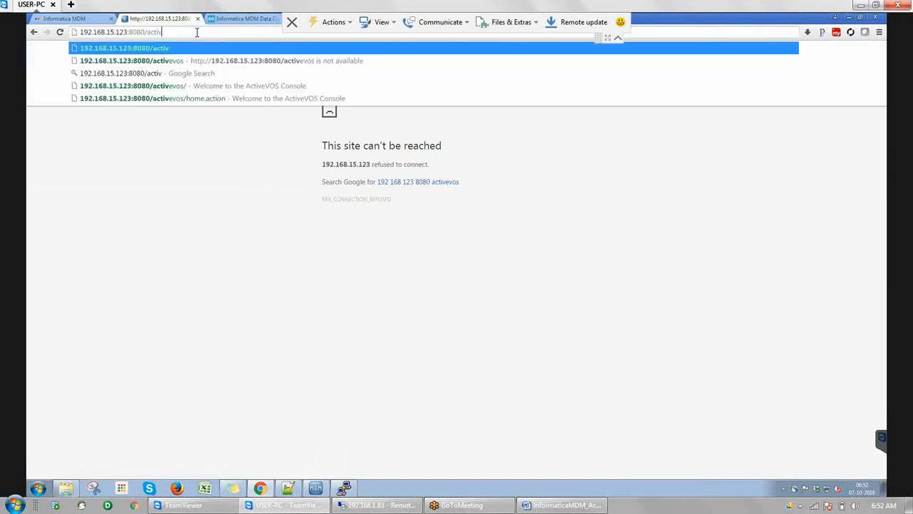
{"action": "type", "text": "tivev"}
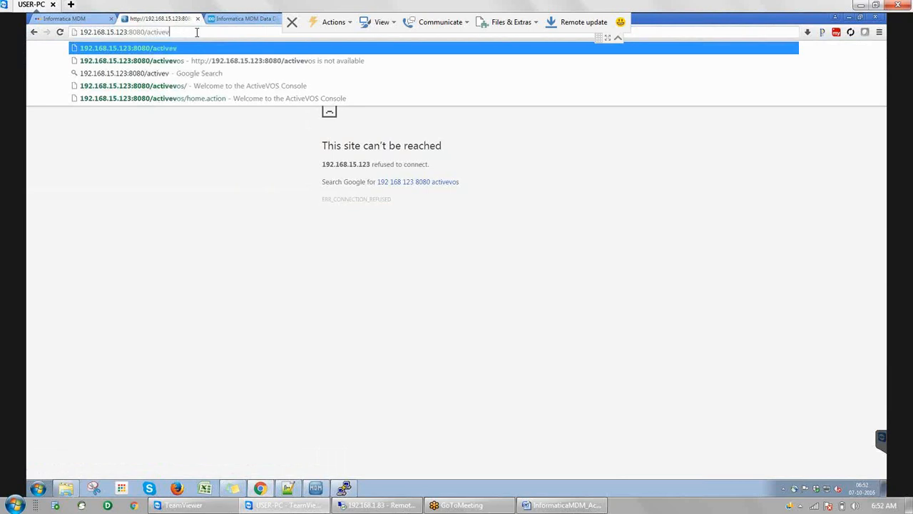
{"action": "type", "text": "os"}
{"action": "key", "text": "Return"}
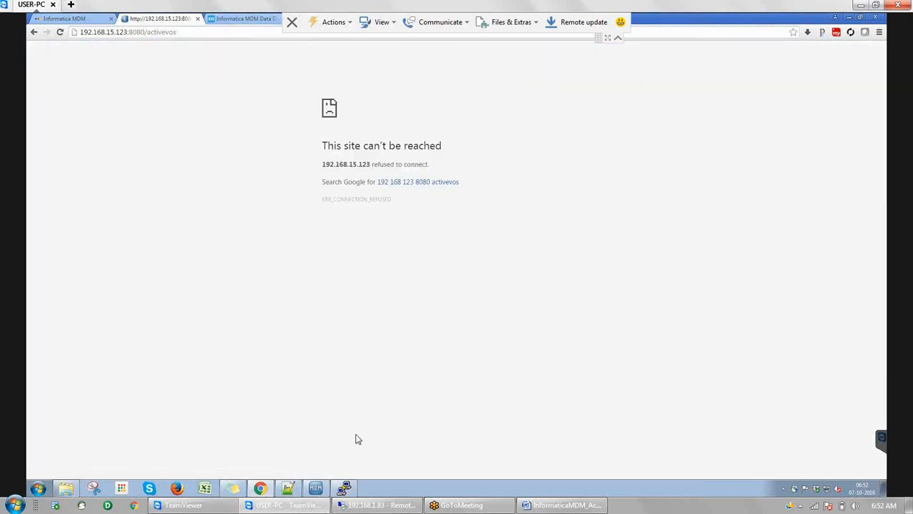
Change the address to 192.168.15.123:8080/cmx and load it
{"action": "left_click", "coordinate": [184, 32]}
{"action": "left_click", "coordinate": [185, 32]}
{"action": "key", "text": "BackSpace"}
{"action": "key", "text": "BackSpace"}
{"action": "key", "text": "BackSpace"}
{"action": "key", "text": "BackSpace"}
{"action": "key", "text": "BackSpace"}
{"action": "key", "text": "BackSpace"}
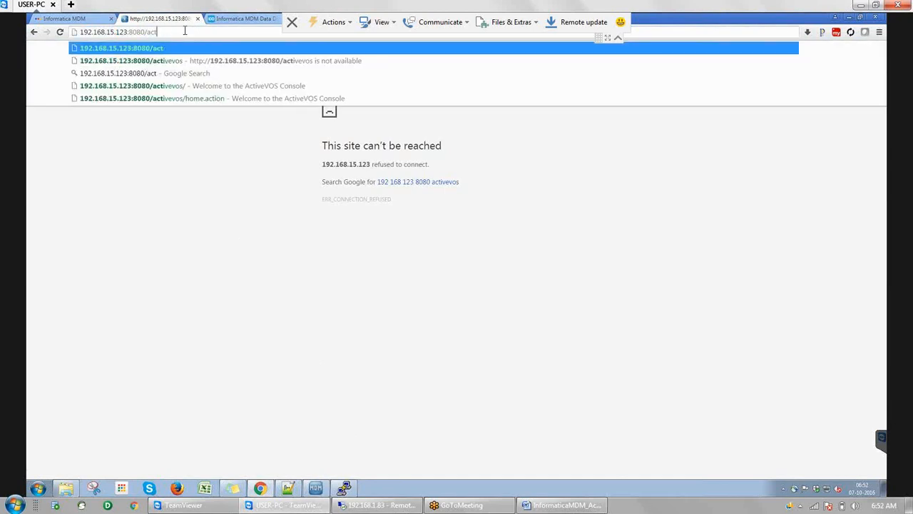
{"action": "key", "text": "BackSpace"}
{"action": "key", "text": "BackSpace"}
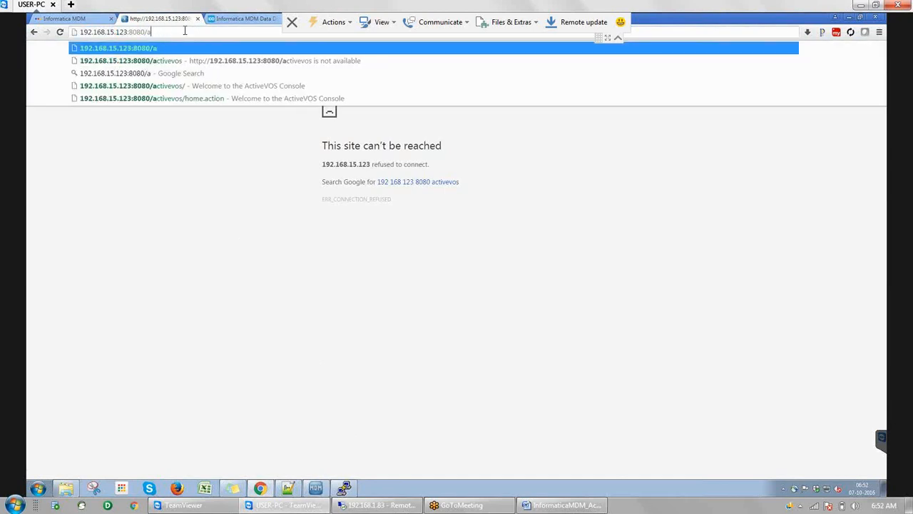
{"action": "key", "text": "BackSpace"}
{"action": "type", "text": "cmx"}
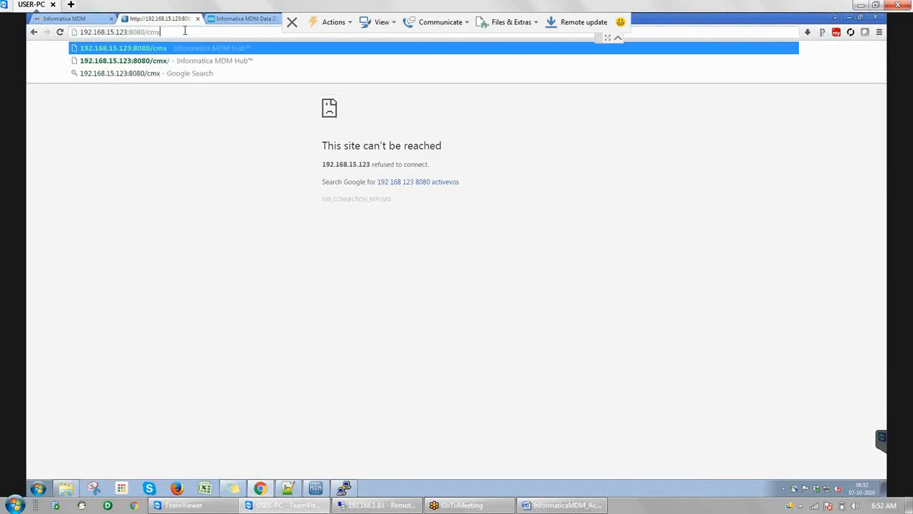
{"action": "key", "text": "Return"}
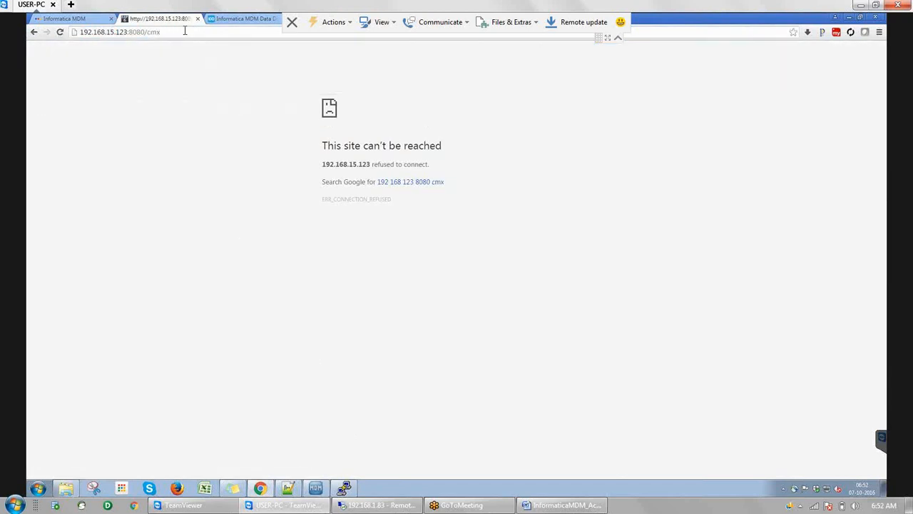
In the SSH terminal, check for a running JBoss process with ps -ef|grep jboss
{"action": "left_click", "coordinate": [343, 488]}
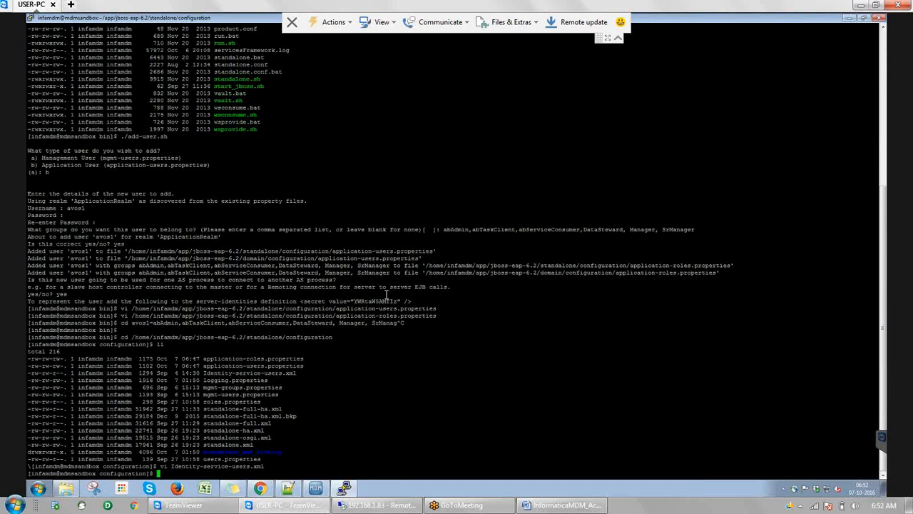
{"action": "key", "text": "Return"}
{"action": "key", "text": "Return"}
{"action": "type", "text": "ps -ef|grep j"}
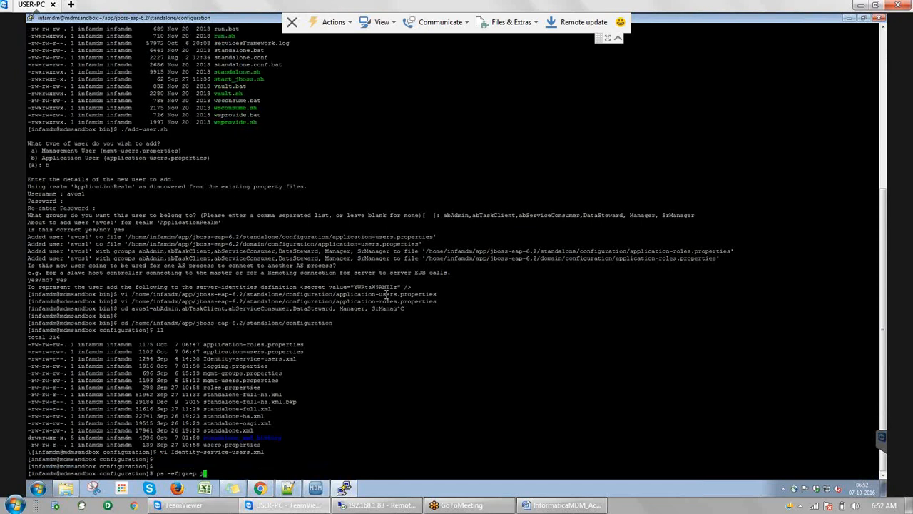
{"action": "type", "text": "boss"}
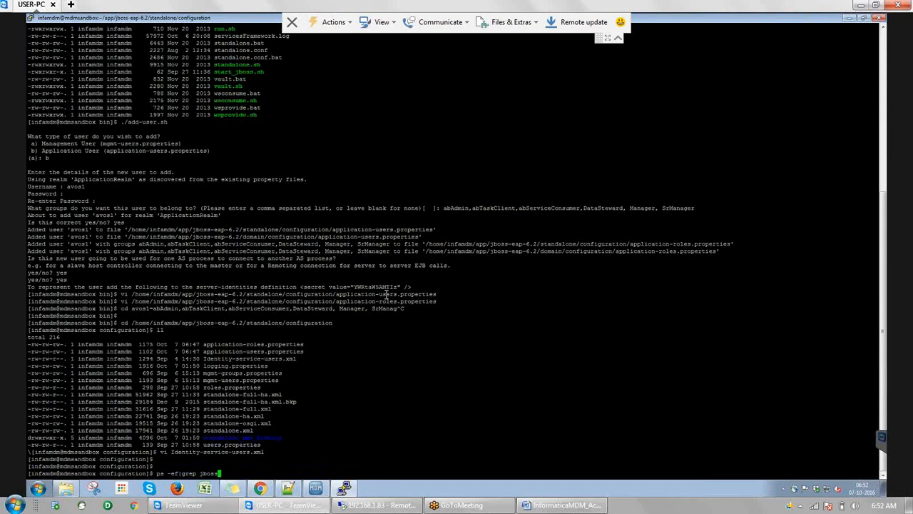
{"action": "key", "text": "Return"}
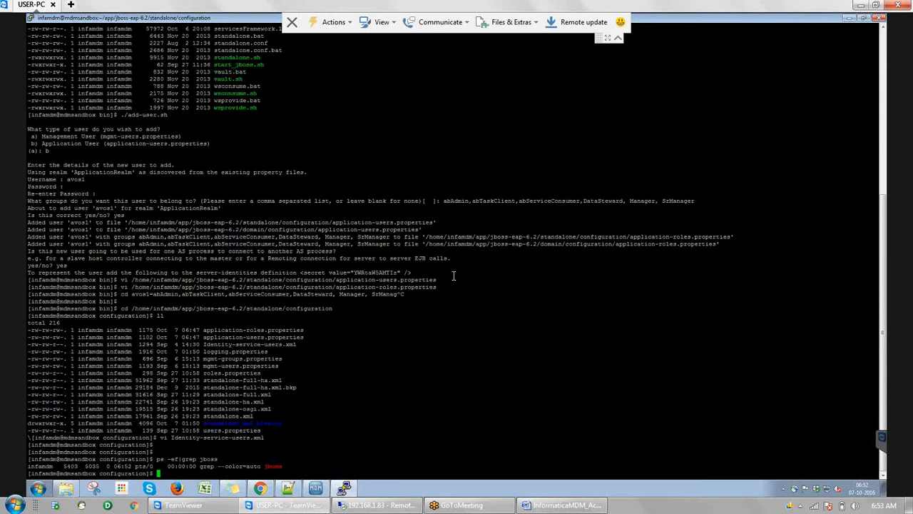
Navigate with cd .. and cd bin into the jboss-eap-6.2/bin folder
{"action": "type", "text": "cd .."}
{"action": "key", "text": "Return"}
{"action": "type", "text": "cd b"}
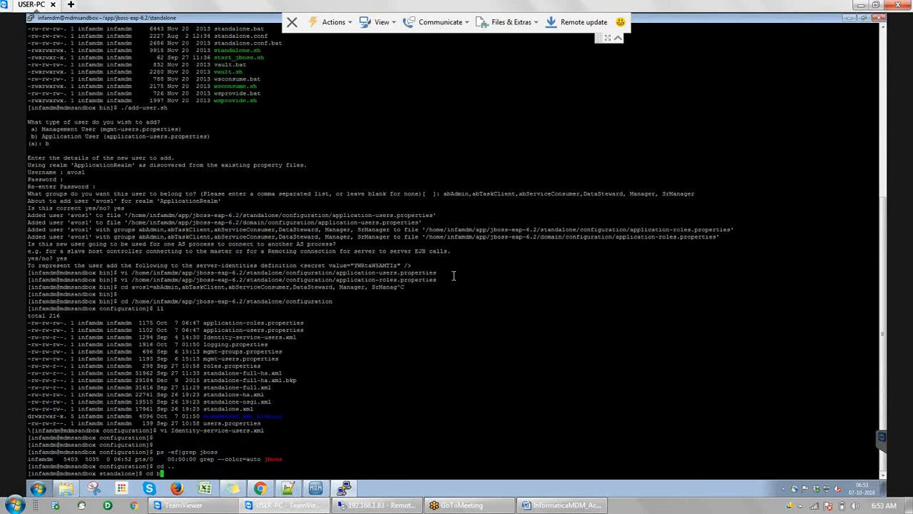
{"action": "type", "text": "in"}
{"action": "key", "text": "Return"}
{"action": "type", "text": "pwd"}
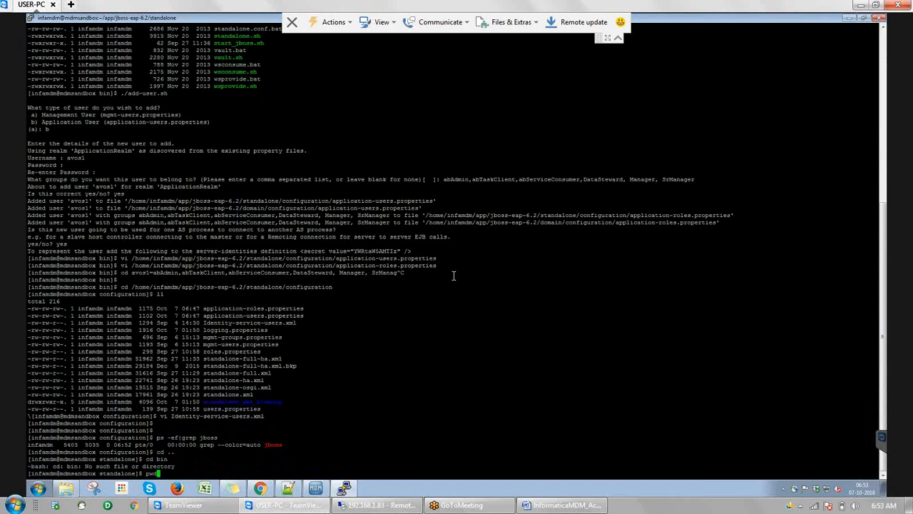
{"action": "key", "text": "Return"}
{"action": "type", "text": "cd "}
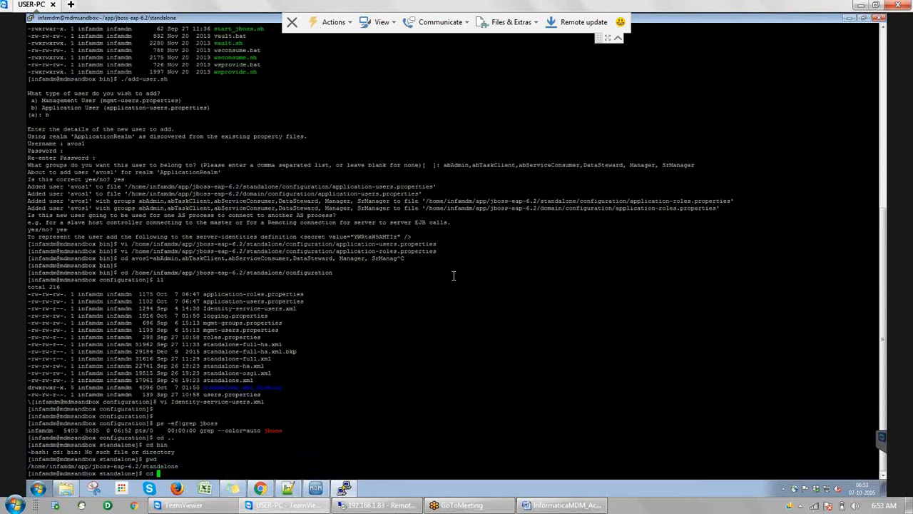
{"action": "type", "text": ".."}
{"action": "key", "text": "Return"}
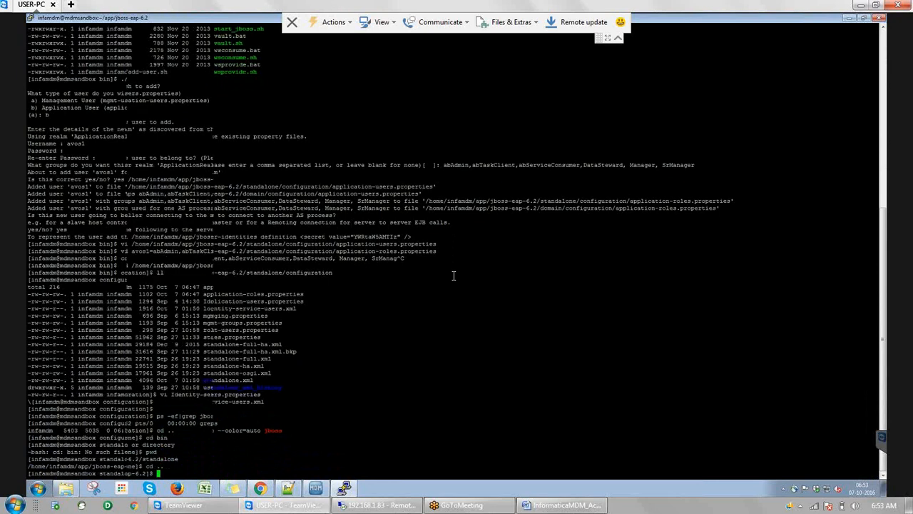
{"action": "type", "text": "cd bin"}
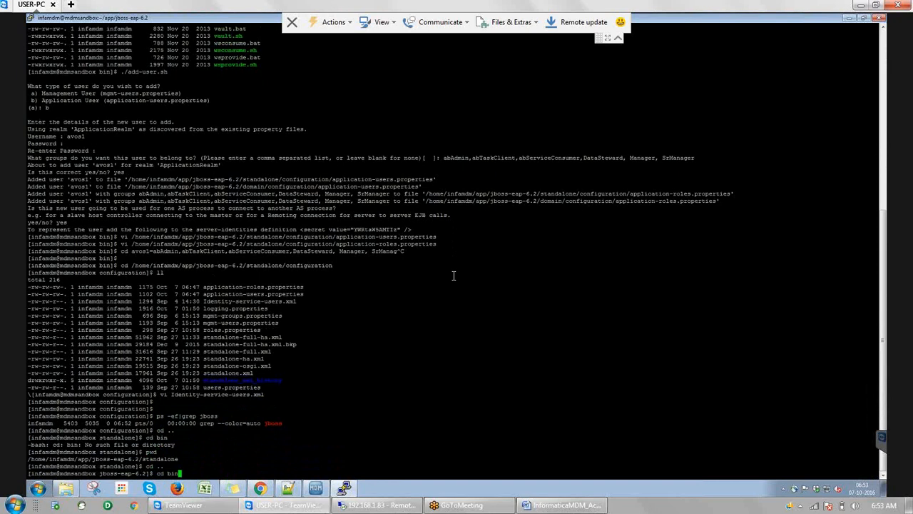
{"action": "key", "text": "Return"}
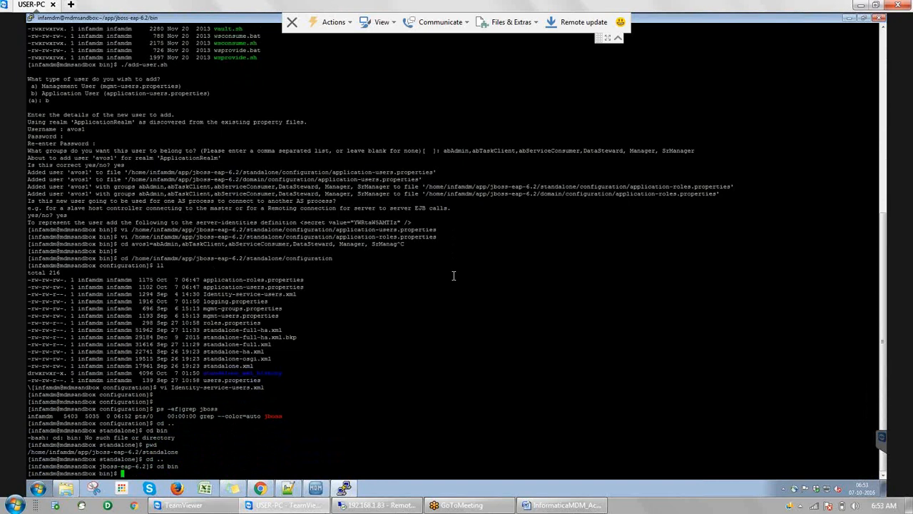
Launch ./start_jboss.sh and type tail -f nohup.out at the prompt
{"action": "type", "text": "./start_jboss.sh"}
{"action": "key", "text": "Return"}
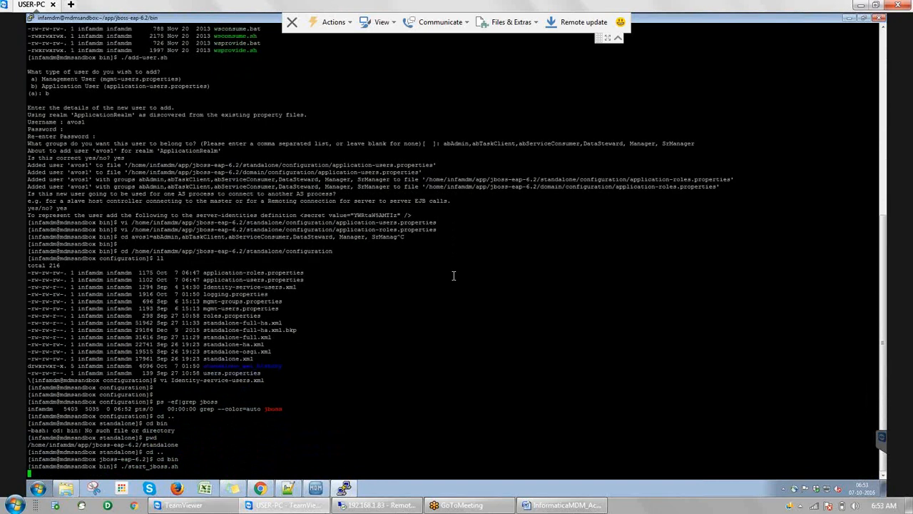
{"action": "key", "text": "Return"}
{"action": "type", "text": "tail -f nohup.out"}
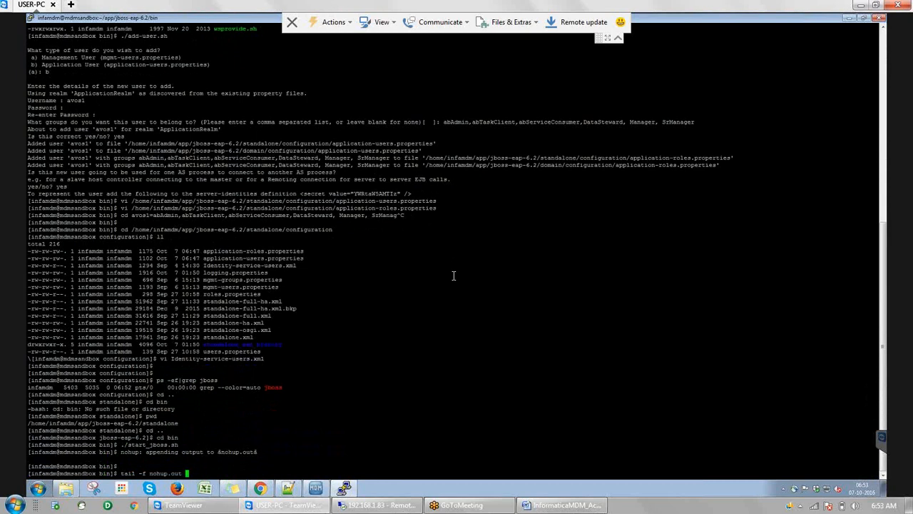
Follow nohup.out live as HornetQ starts and the MDM EARs deploy
{"action": "key", "text": "Return"}
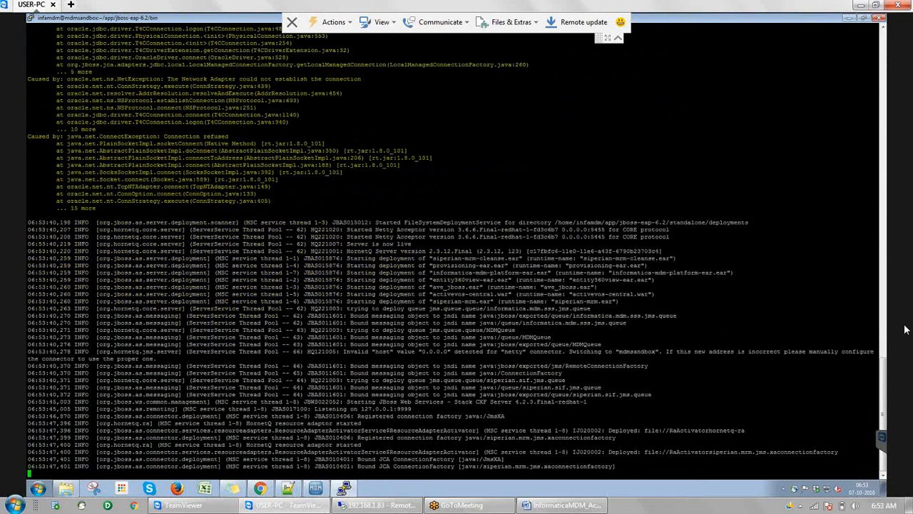
{"action": "mouse_move", "coordinate": [537, 506]}
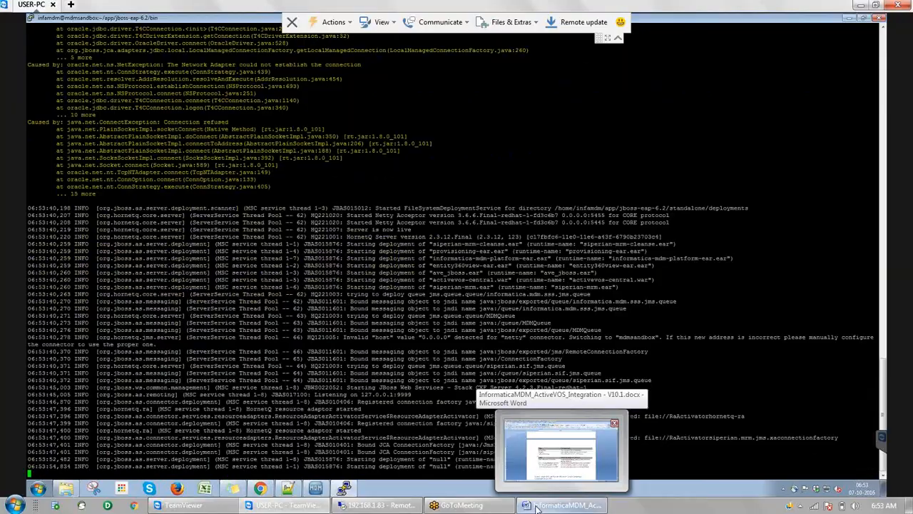
In the Word guide, paste urn:mdm:service mapping steps 6–8 and the URN Mappings screenshot under Framework Service URL
{"action": "left_click", "coordinate": [537, 506]}
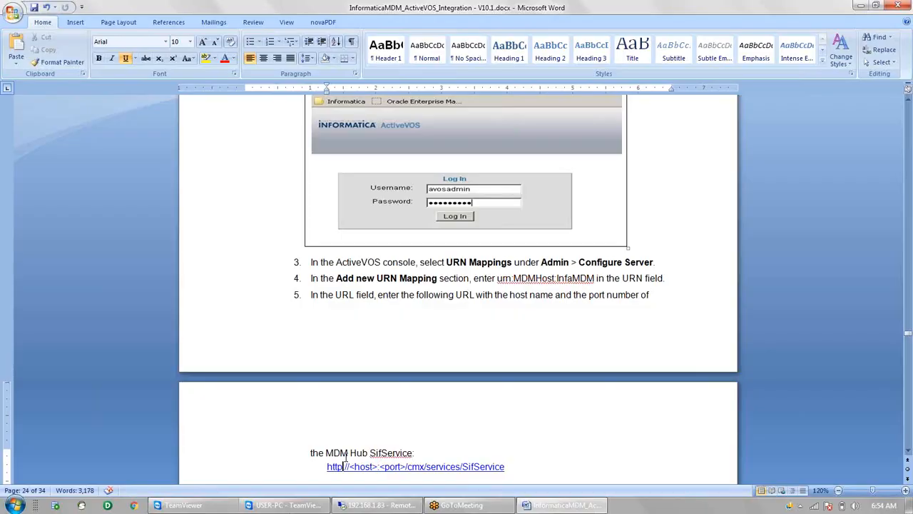
{"action": "key", "text": "Page_Up"}
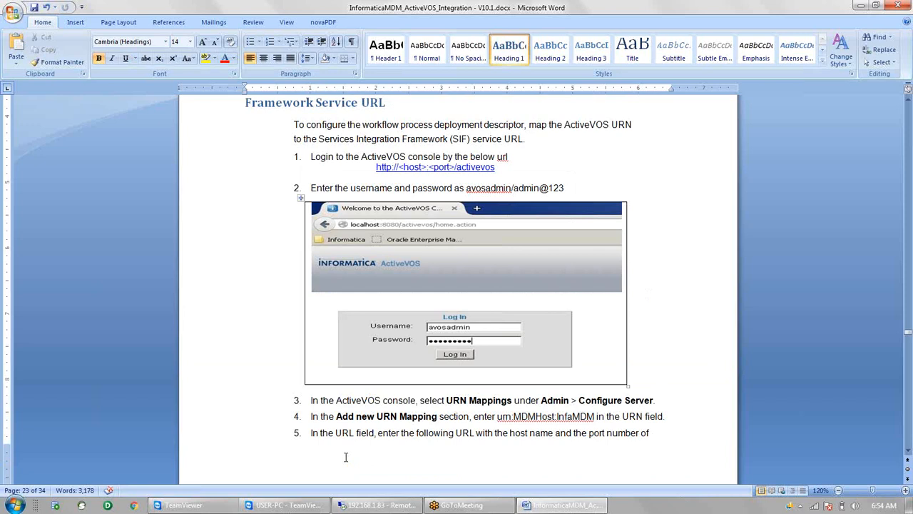
{"action": "key", "text": "Down"}
{"action": "key", "text": "Down"}
{"action": "key", "text": "Down"}
{"action": "key", "text": "Down"}
{"action": "key", "text": "Down"}
{"action": "key", "text": "Down"}
{"action": "key", "text": "Down"}
{"action": "key", "text": "Down"}
{"action": "key", "text": "Down"}
{"action": "key", "text": "Down"}
{"action": "key", "text": "Down"}
{"action": "key", "text": "Down"}
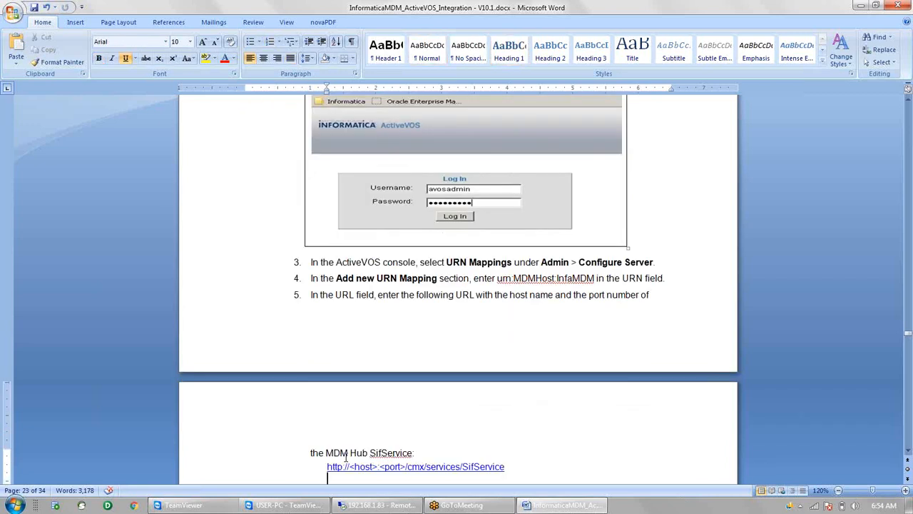
{"action": "type", "text": "In the Add new URN Mapping section, enter urn urn:mdm:service in the URN field."}
{"action": "key", "text": "ctrl+v"}
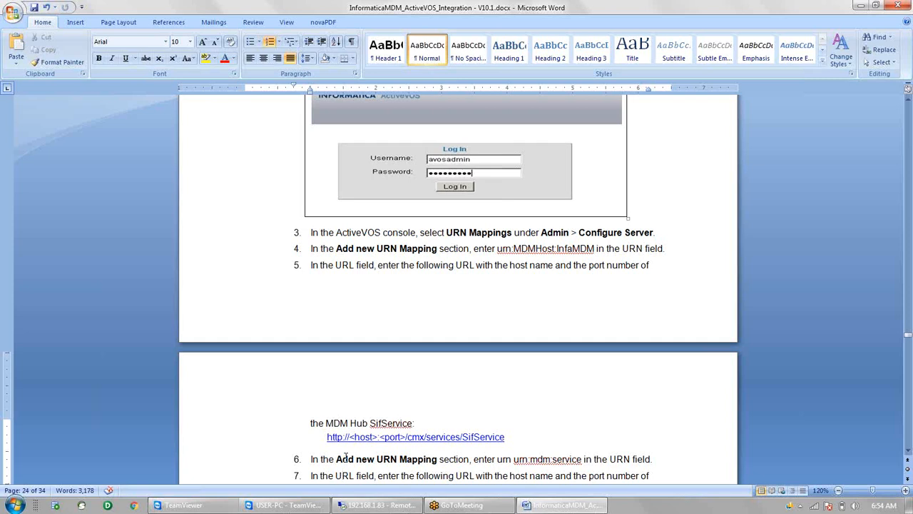
{"action": "key", "text": "Down"}
{"action": "key", "text": "Down"}
{"action": "key", "text": "Down"}
{"action": "key", "text": "Down"}
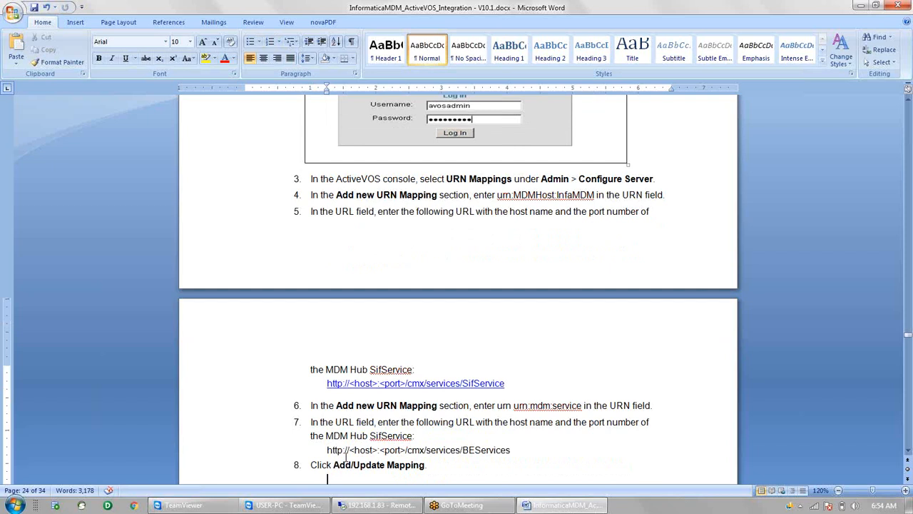
{"action": "key", "text": "ctrl+v"}
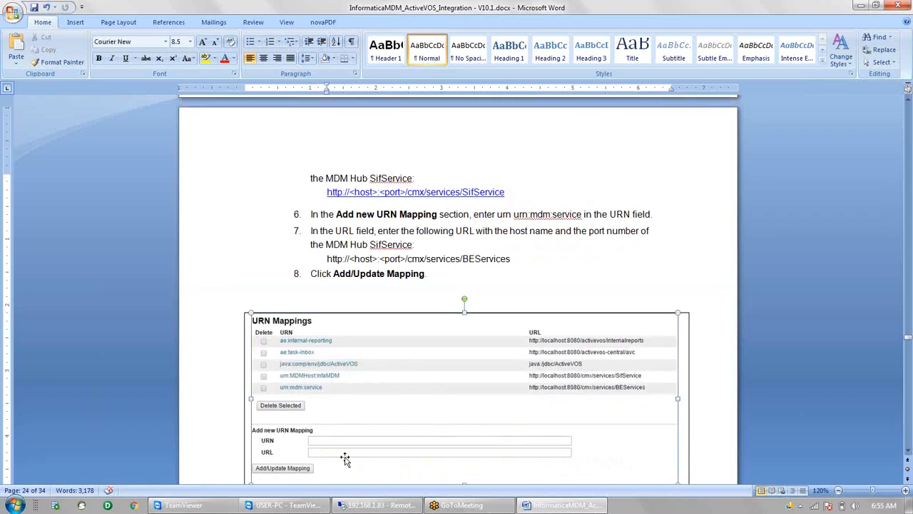
Move past the URN Mappings screenshot down to 'Deploying the ActiveVOS BPR Files'
{"action": "key", "text": "Down"}
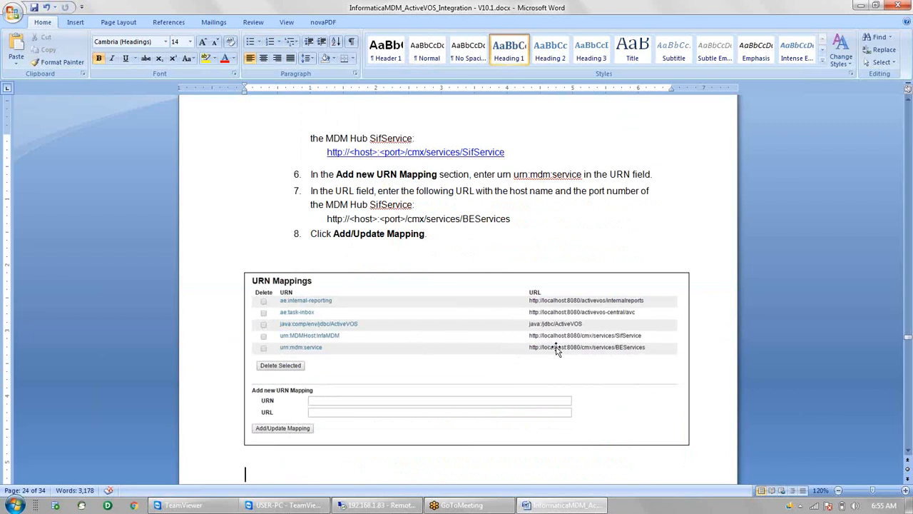
{"action": "left_click", "coordinate": [133, 386]}
{"action": "left_click", "coordinate": [134, 386]}
{"action": "key", "text": "Down"}
{"action": "key", "text": "Down"}
{"action": "key", "text": "Down"}
{"action": "key", "text": "Down"}
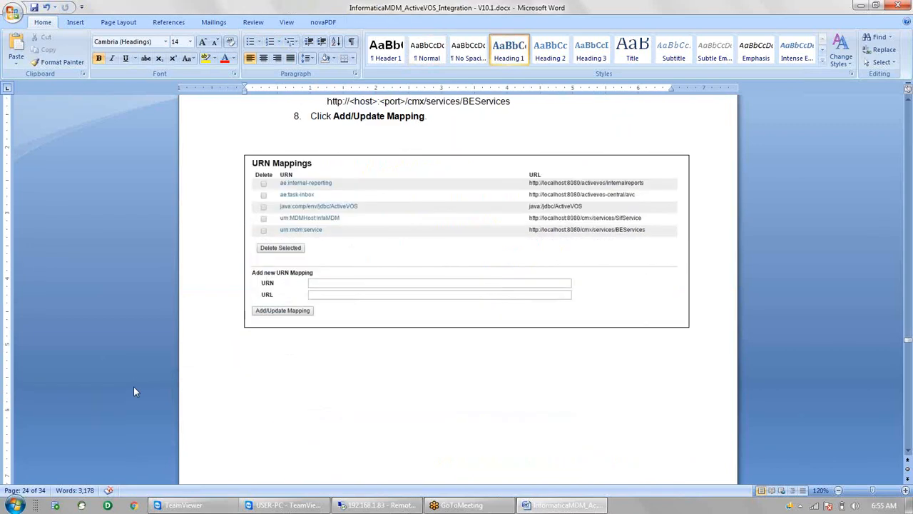
{"action": "key", "text": "Down"}
{"action": "key", "text": "Down"}
{"action": "key", "text": "Down"}
{"action": "key", "text": "Down"}
{"action": "key", "text": "Down"}
{"action": "key", "text": "Down"}
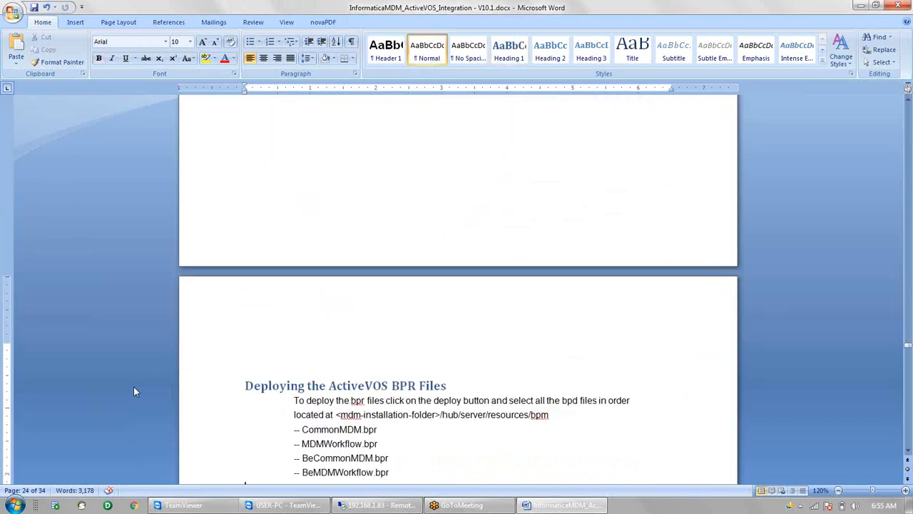
Look over the four .bpr file names without changing them, then return to the TeamViewer terminal
{"action": "key", "text": "Down"}
{"action": "key", "text": "Down"}
{"action": "key", "text": "Down"}
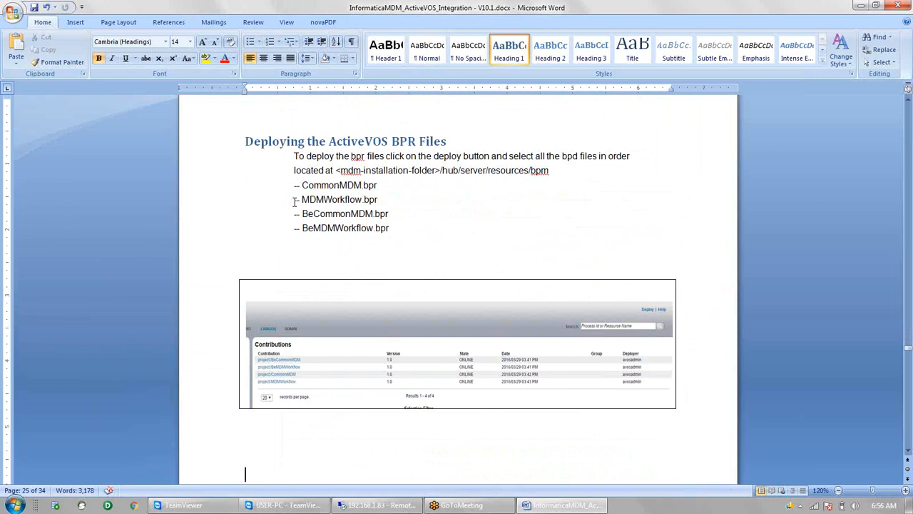
{"action": "left_click", "coordinate": [397, 229]}
{"action": "left_click_drag", "start_coordinate": [398, 229], "coordinate": [299, 194]}
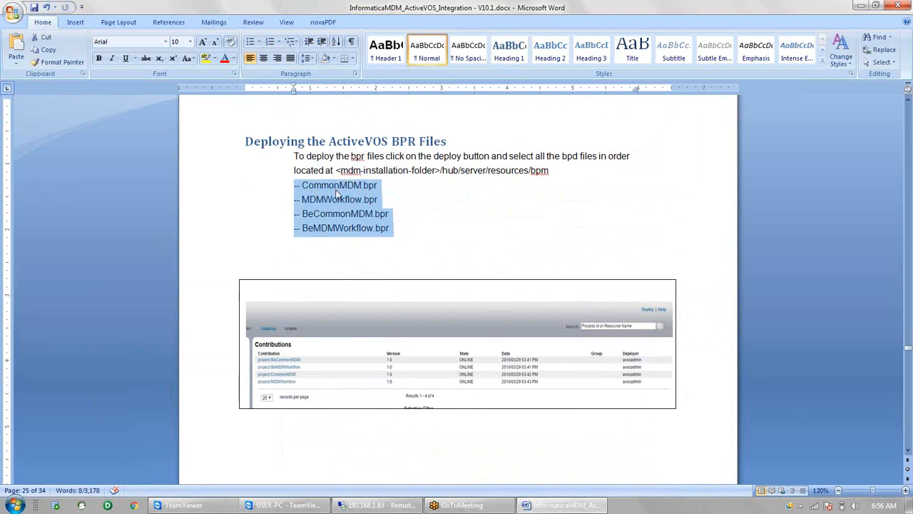
{"action": "left_click", "coordinate": [379, 202]}
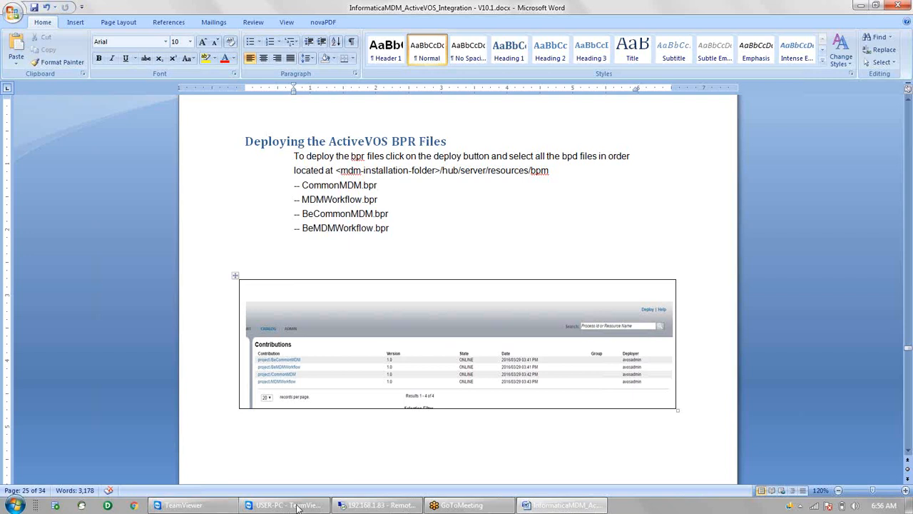
{"action": "mouse_move", "coordinate": [298, 506]}
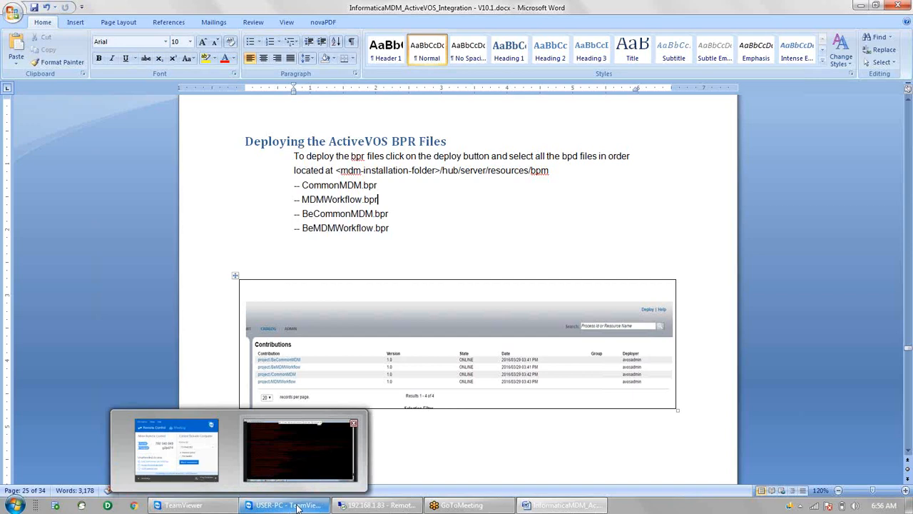
{"action": "left_click", "coordinate": [299, 506]}
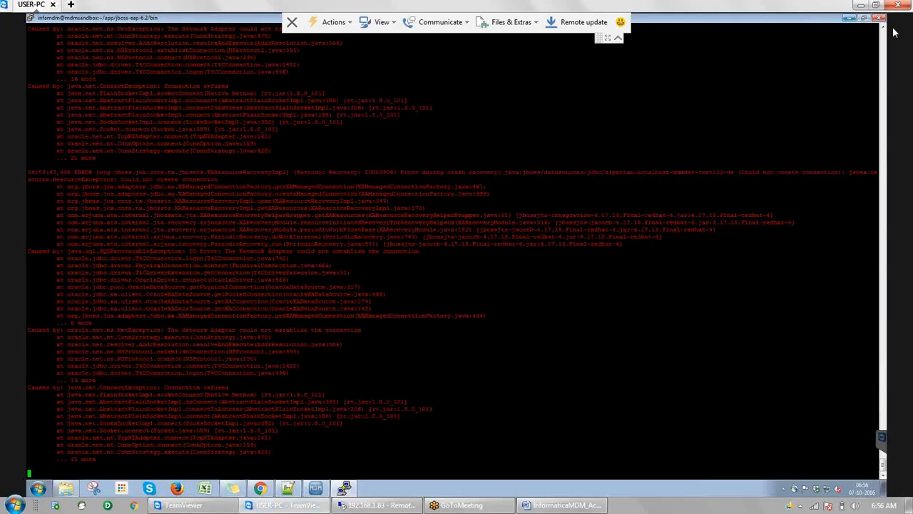
{"action": "left_click", "coordinate": [263, 494]}
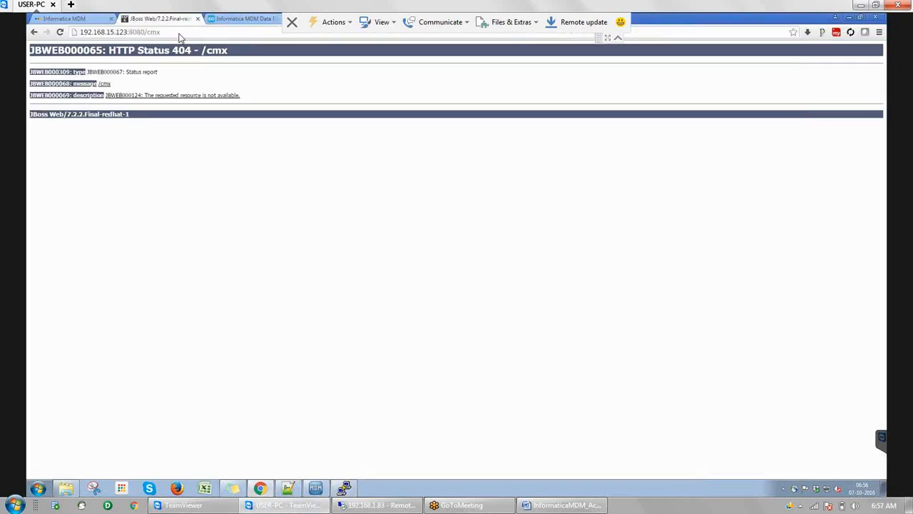
{"action": "left_click", "coordinate": [178, 32]}
{"action": "left_click", "coordinate": [179, 32]}
{"action": "left_click", "coordinate": [162, 31]}
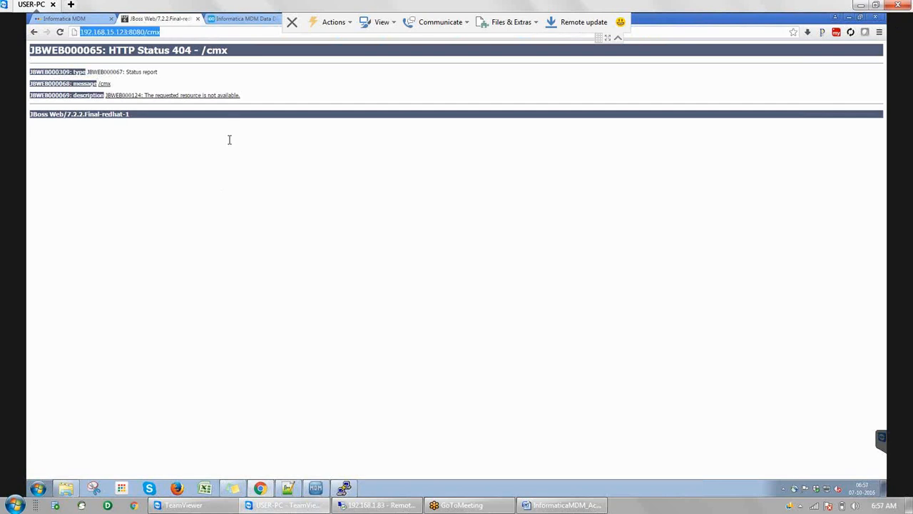
{"action": "left_click", "coordinate": [348, 490]}
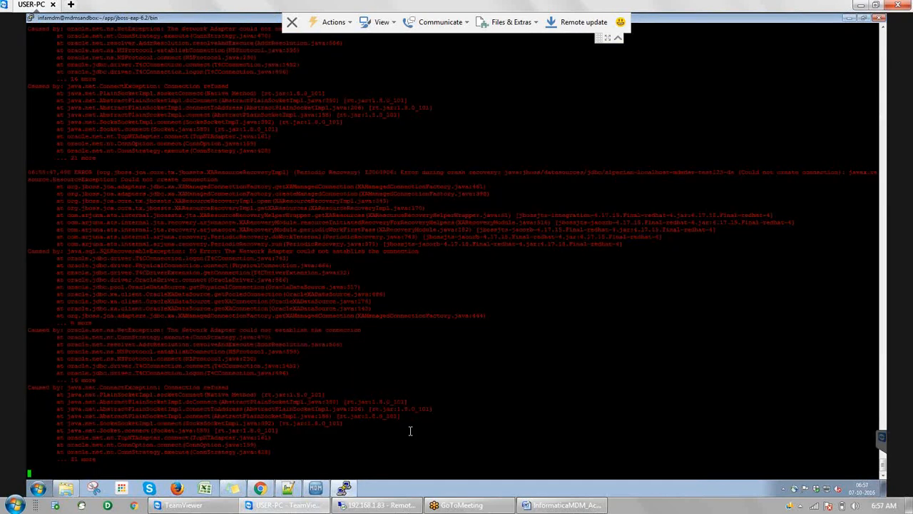
Stop the log tail and check for an Oracle smon process
{"action": "key", "text": "ctrl+c"}
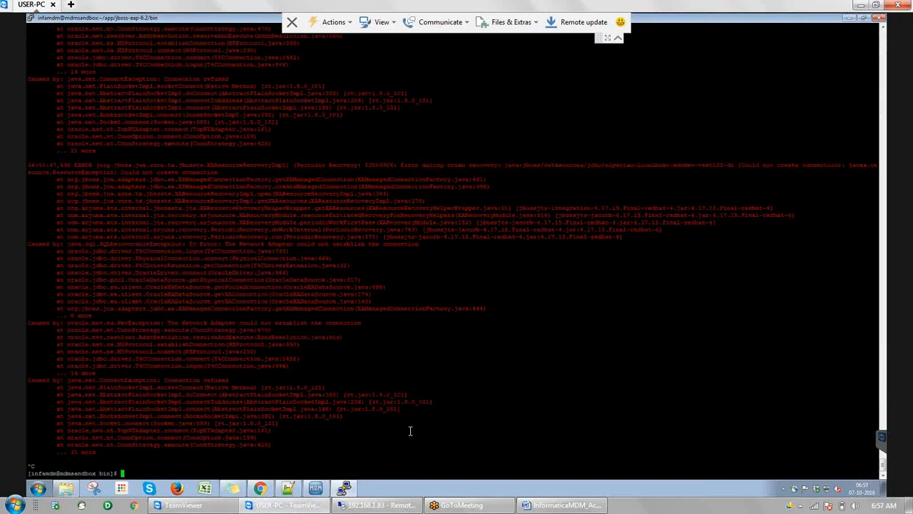
{"action": "key", "text": "Return"}
{"action": "type", "text": "ps -ef|grep smon"}
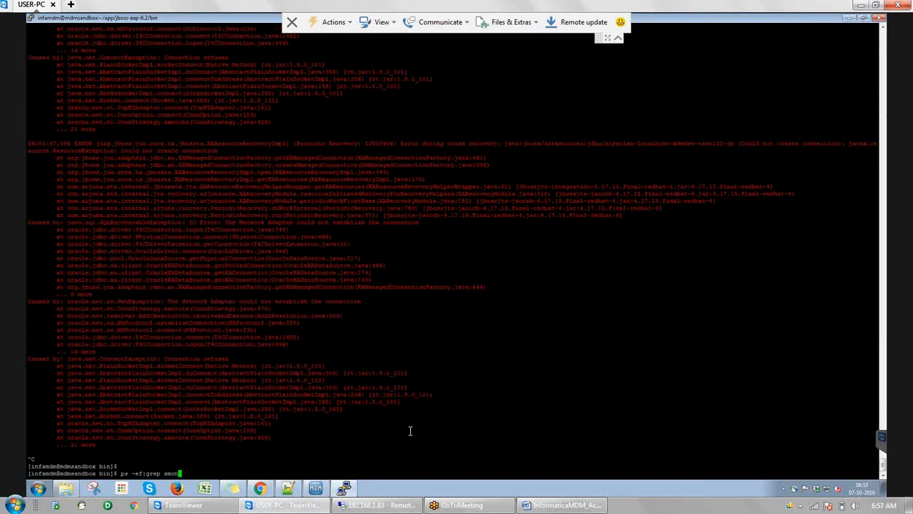
{"action": "key", "text": "Return"}
Set ORACLE_SID=orcl and connect with sqlplus / as sysdba, typing startup
{"action": "type", "text": "export ORACLE_SID=orcl"}
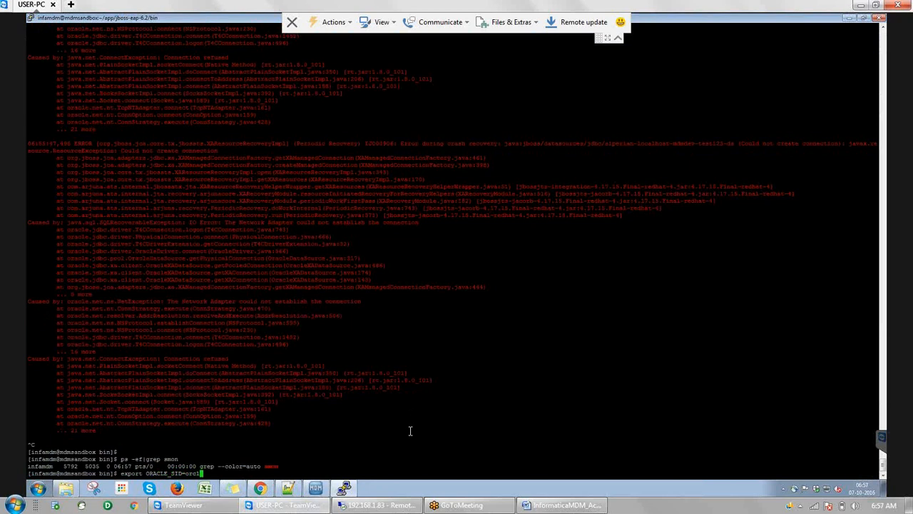
{"action": "key", "text": "Return"}
{"action": "type", "text": "sqlplus / as s"}
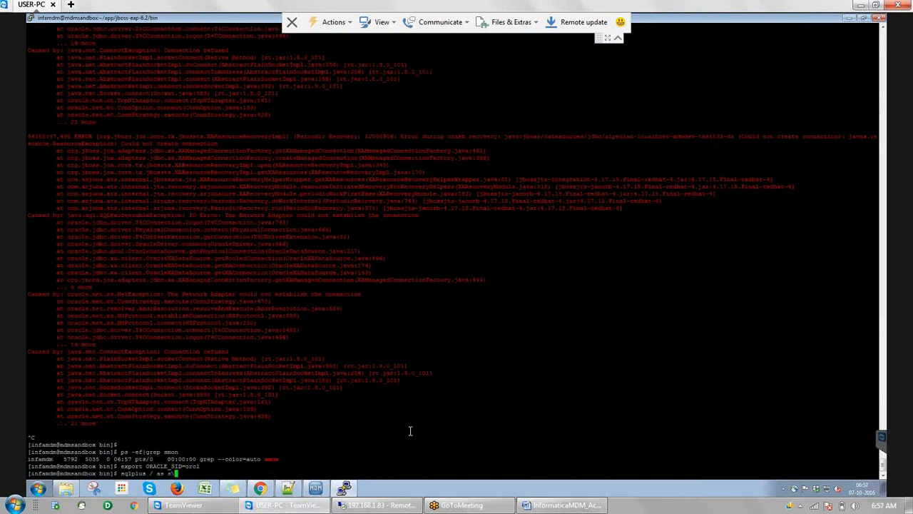
{"action": "type", "text": "ysdba"}
{"action": "key", "text": "BackSpace"}
{"action": "key", "text": "BackSpace"}
{"action": "key", "text": "BackSpace"}
{"action": "key", "text": "BackSpace"}
{"action": "key", "text": "BackSpace"}
{"action": "key", "text": "BackSpace"}
{"action": "key", "text": "BackSpace"}
{"action": "key", "text": "BackSpace"}
{"action": "key", "text": "BackSpace"}
{"action": "key", "text": "BackSpace"}
{"action": "key", "text": "BackSpace"}
{"action": "key", "text": "BackSpace"}
{"action": "key", "text": "BackSpace"}
{"action": "key", "text": "BackSpace"}
{"action": "key", "text": "BackSpace"}
{"action": "key", "text": "BackSpace"}
{"action": "key", "text": "BackSpace"}
{"action": "key", "text": "BackSpace"}
{"action": "key", "text": "BackSpace"}
{"action": "key", "text": "BackSpace"}
{"action": "type", "text": "sqlplus / as sysdba"}
{"action": "key", "text": "Return"}
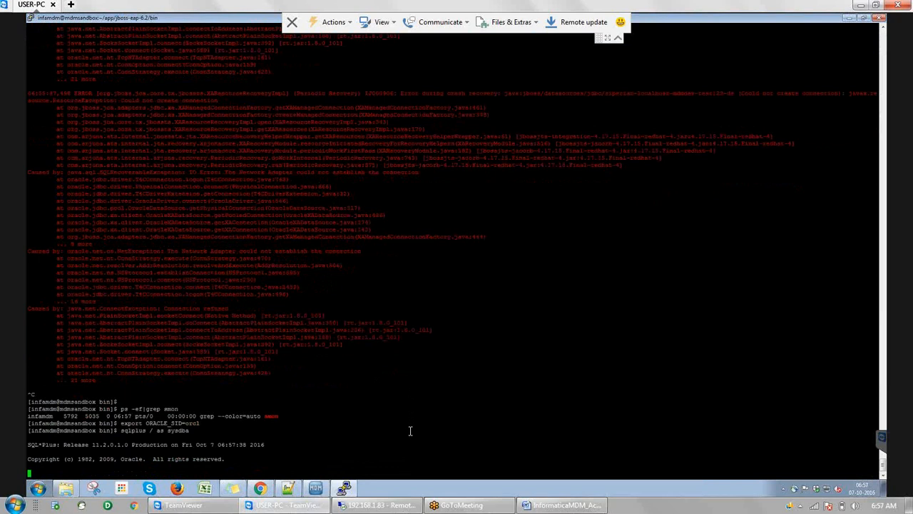
{"action": "type", "text": "s"}
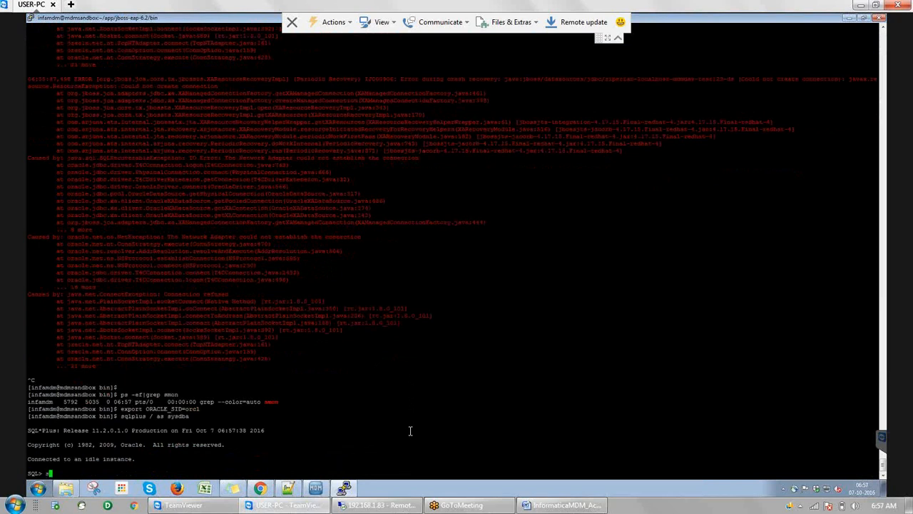
{"action": "type", "text": "tartup"}
Run startup, which fails on the missing initorcl.ora, and copy its dbs path
{"action": "key", "text": "Return"}
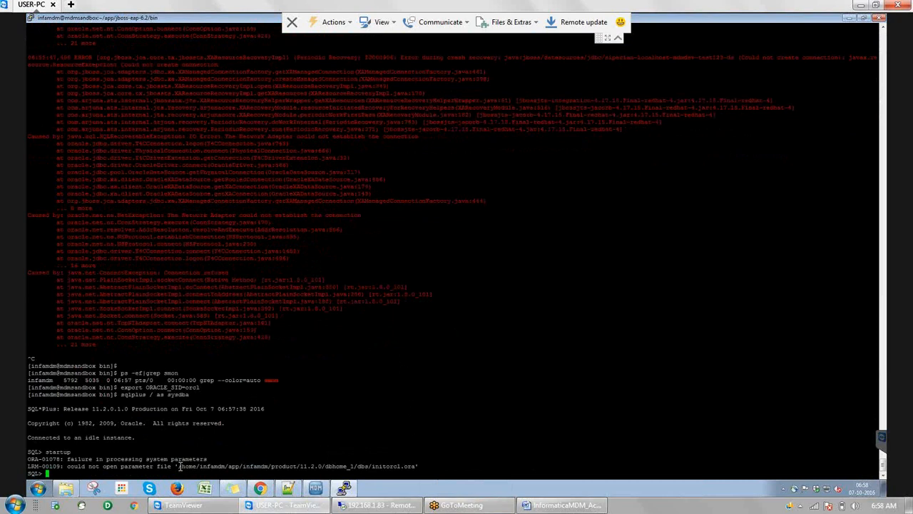
{"action": "left_click_drag", "start_coordinate": [177, 465], "coordinate": [369, 465]}
{"action": "left_click", "coordinate": [368, 465]}
Exit SQL*Plus and type cd followed by the pasted dbhome_1/dbs path
{"action": "type", "text": "exit"}
{"action": "key", "text": "Return"}
{"action": "type", "text": "cd"}
{"action": "right_click", "coordinate": [369, 466]}
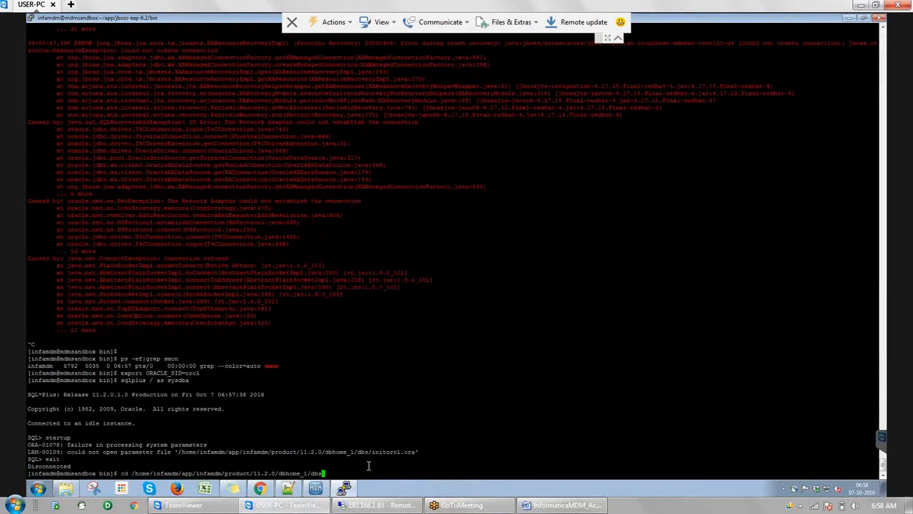
Change into the dbs directory and list its files with ll
{"action": "key", "text": "Return"}
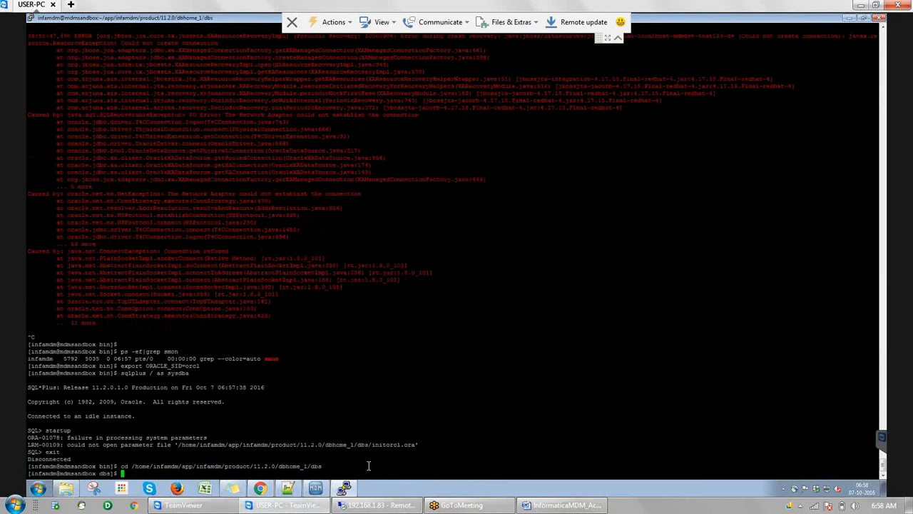
{"action": "type", "text": "ll"}
{"action": "key", "text": "Return"}
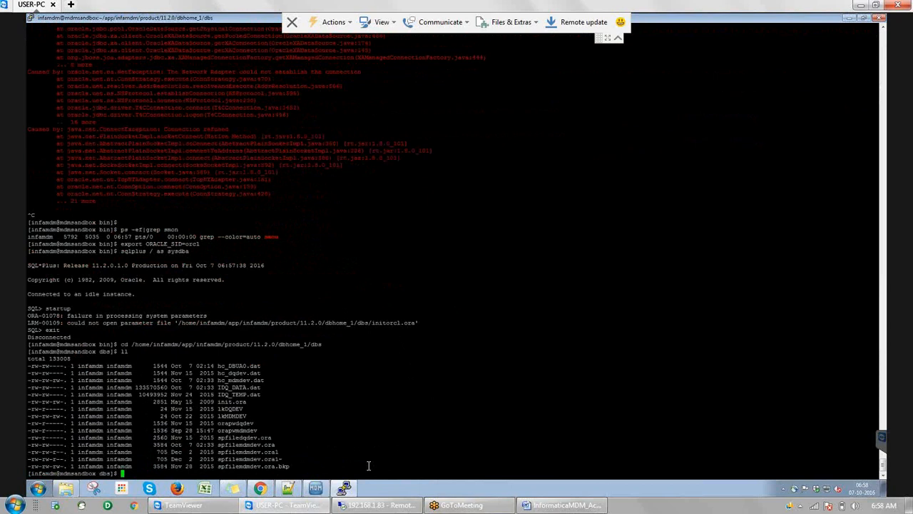
Set ORACLE_SID=mdmdev, connect as sysdba, and start up the mdmdev database
{"action": "type", "text": "export ORACLE_"}
{"action": "type", "text": "SID=mdmdev"}
{"action": "key", "text": "Return"}
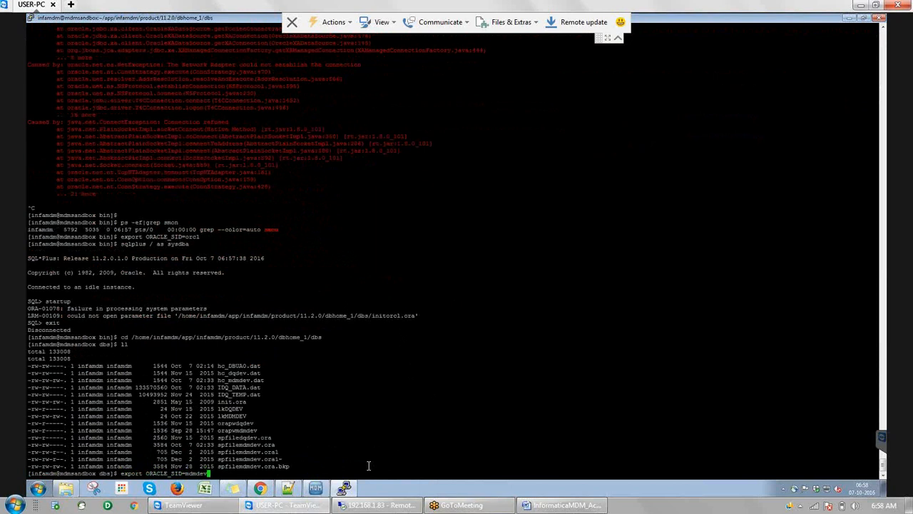
{"action": "type", "text": "sqlplus / as sysdba"}
{"action": "key", "text": "Return"}
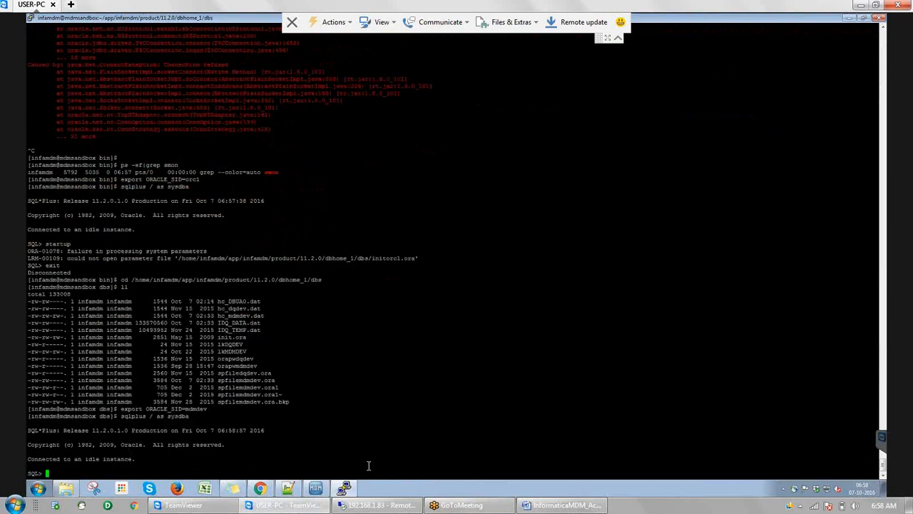
{"action": "type", "text": "startup"}
{"action": "key", "text": "Return"}
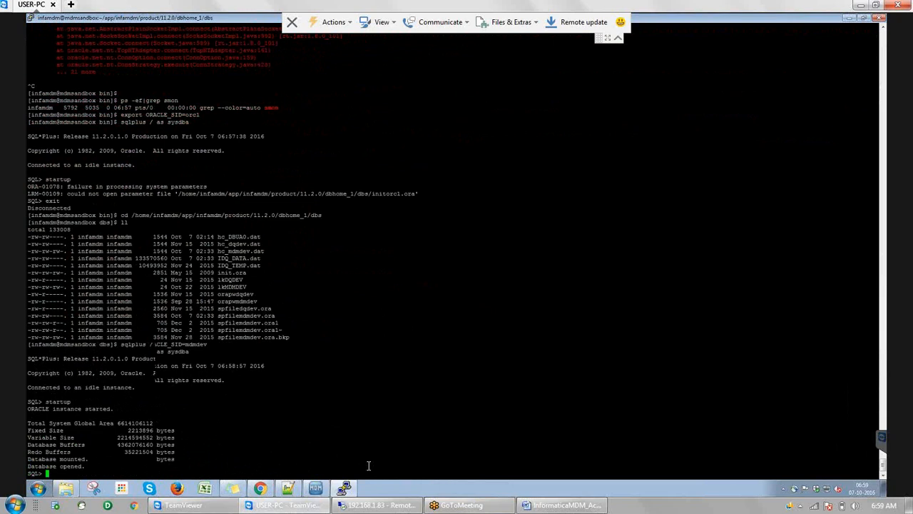
Exit SQL*Plus and start the Oracle listener with lsnrctl start
{"action": "type", "text": "exi"}
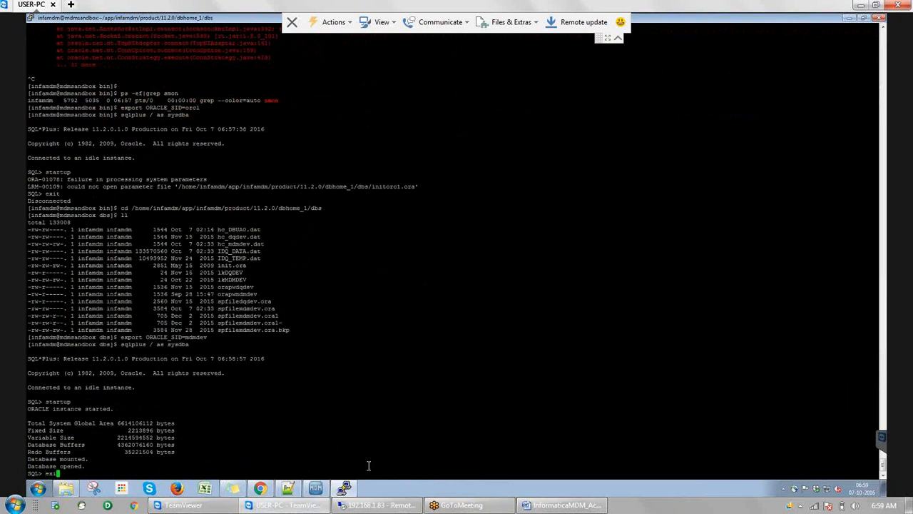
{"action": "type", "text": "t"}
{"action": "key", "text": "Return"}
{"action": "type", "text": "lsnrctl start"}
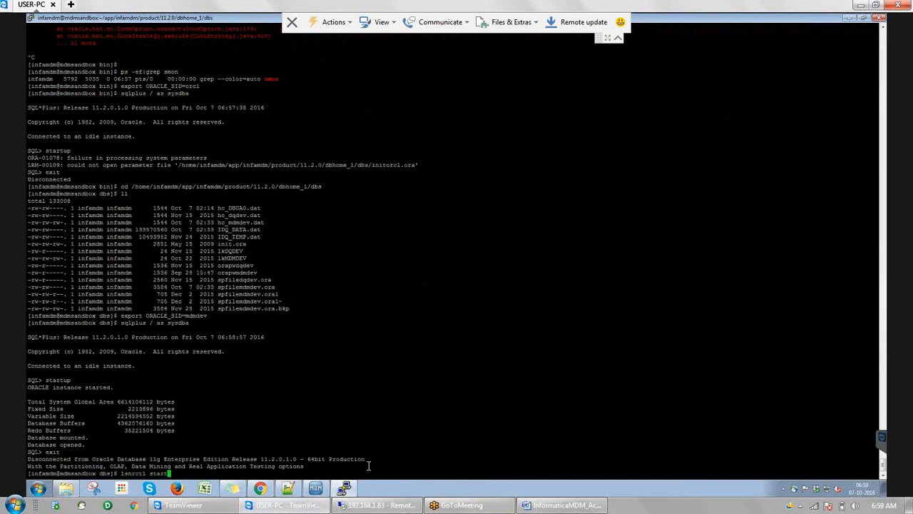
{"action": "key", "text": "Return"}
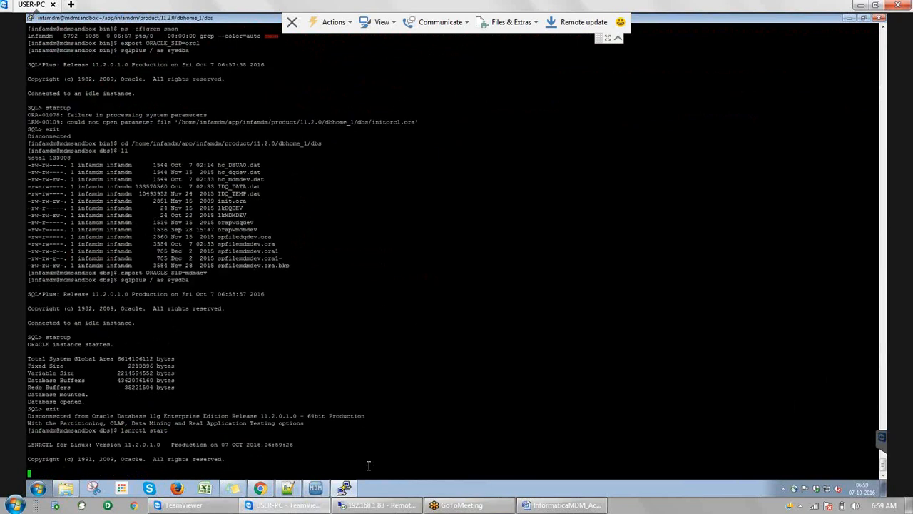
Kill JBoss process 5490 with kill -9, confirm none remains, and run lsnrctl status
{"action": "type", "text": "ps -ef|gr"}
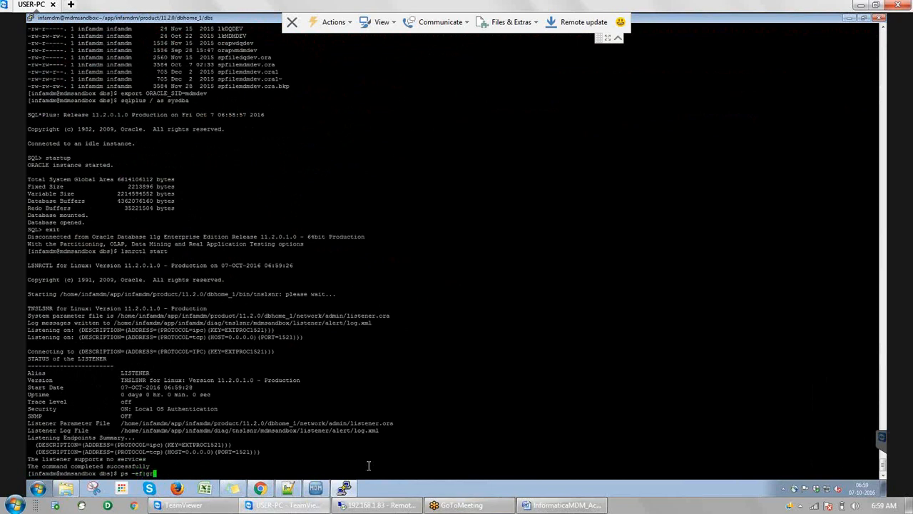
{"action": "type", "text": "ep jboss"}
{"action": "key", "text": "Return"}
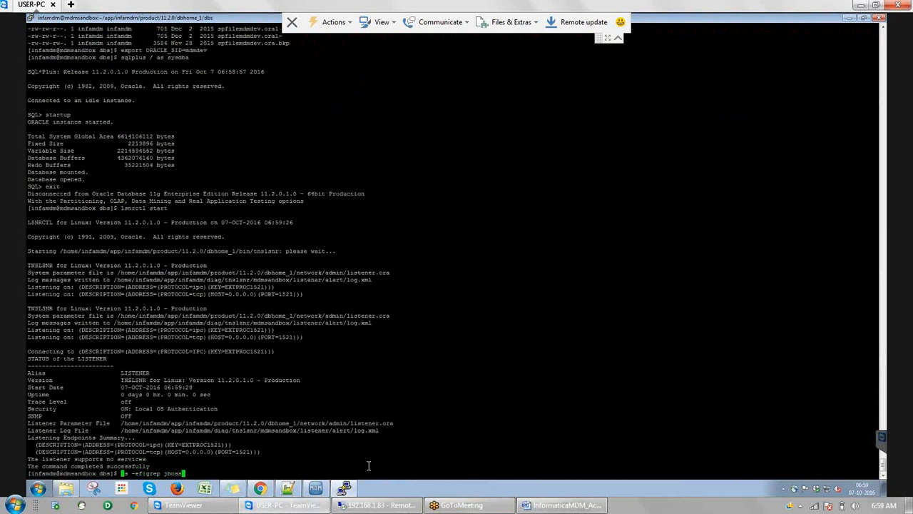
{"action": "type", "text": "kill -9 5490"}
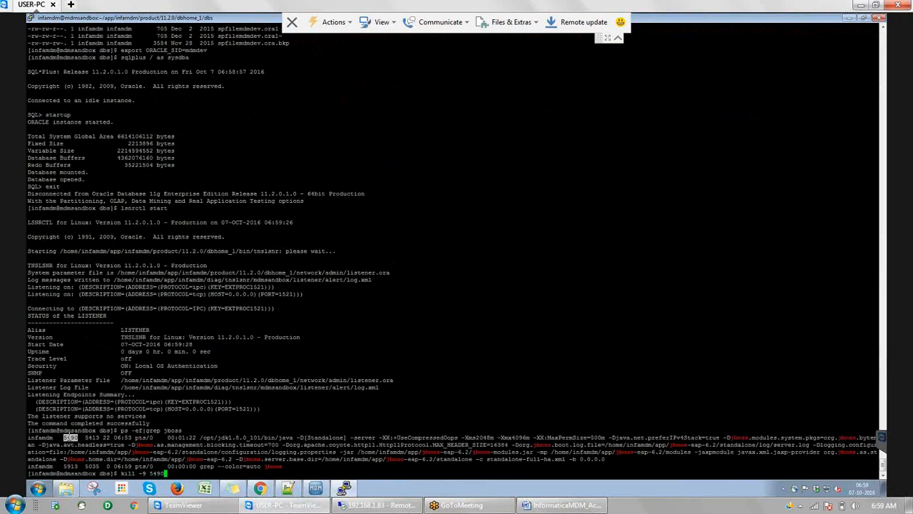
{"action": "key", "text": "Return"}
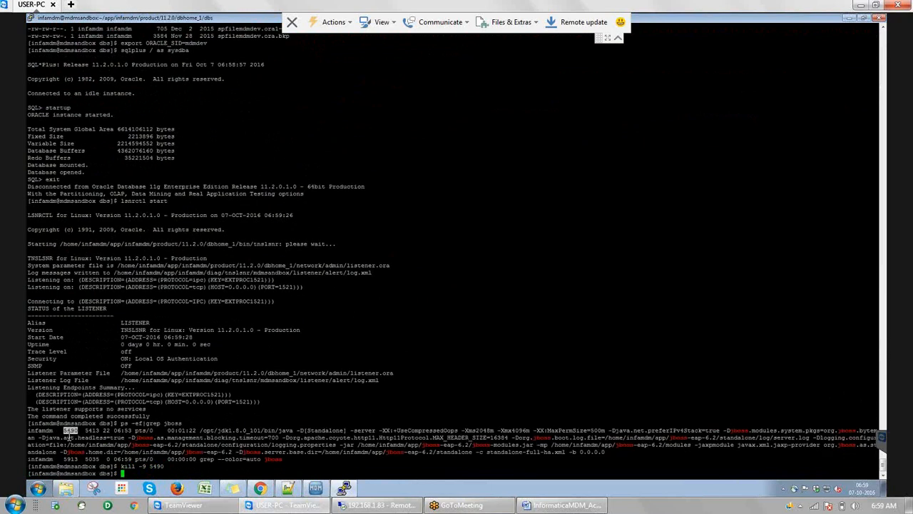
{"action": "key", "text": "Return"}
{"action": "key", "text": "Return"}
{"action": "key", "text": "Up"}
{"action": "key", "text": "Up"}
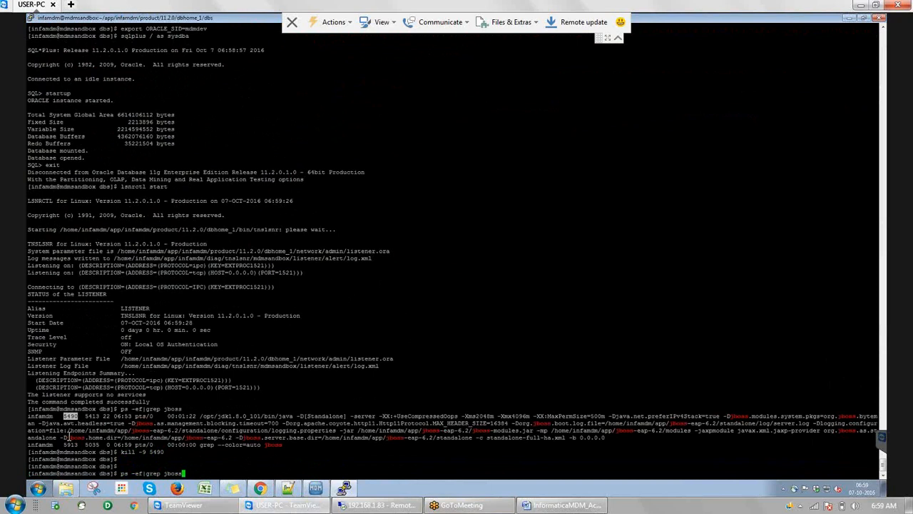
{"action": "key", "text": "Return"}
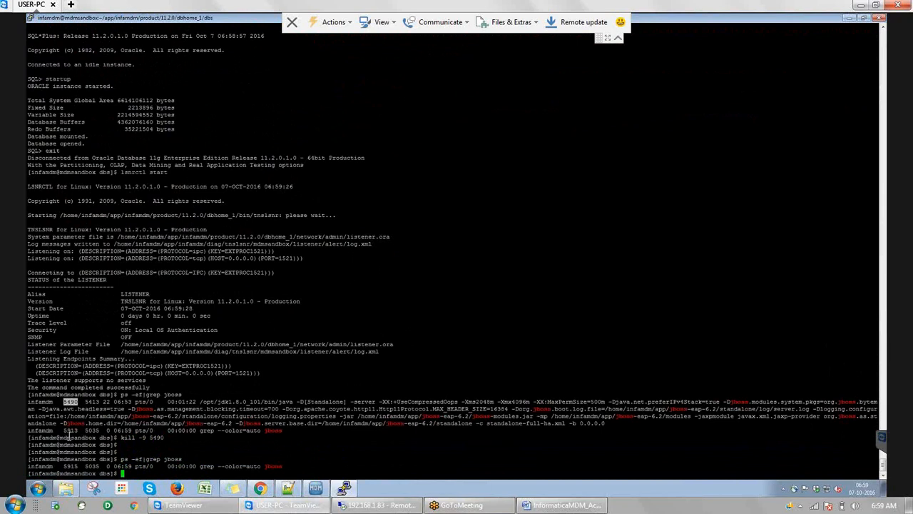
{"action": "key", "text": "Return"}
{"action": "key", "text": "Return"}
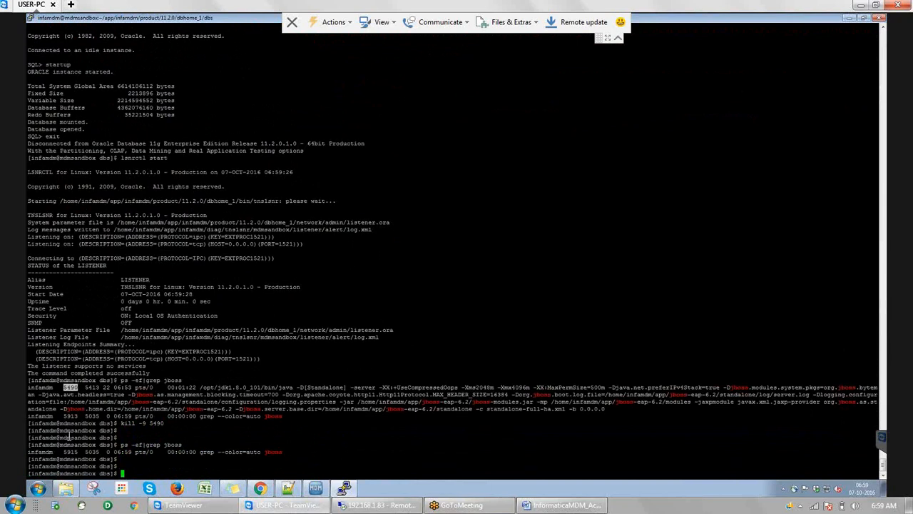
{"action": "type", "text": "lsnrctl status"}
{"action": "key", "text": "Return"}
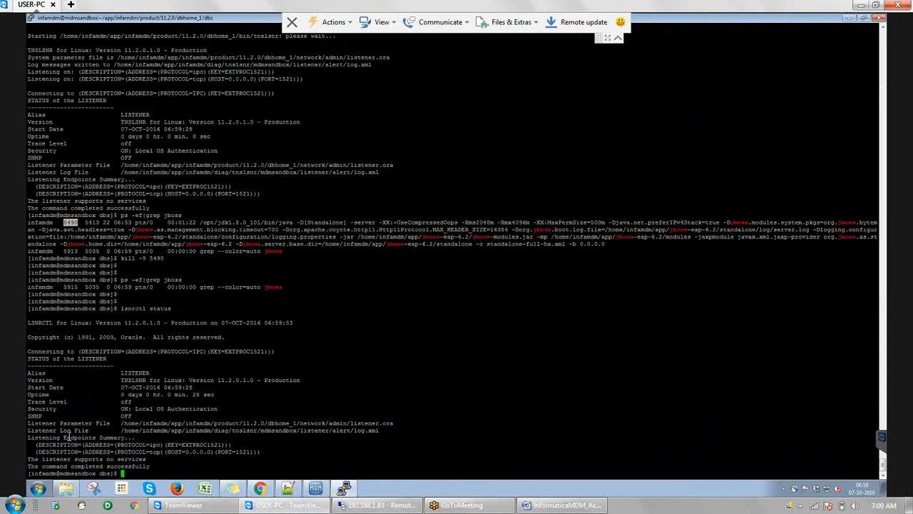
Recheck lsnrctl status for mdmdev READY and cd into app/jboss-eap-6.2/bin
{"action": "key", "text": "Up"}
{"action": "key", "text": "Return"}
{"action": "type", "text": "cd"}
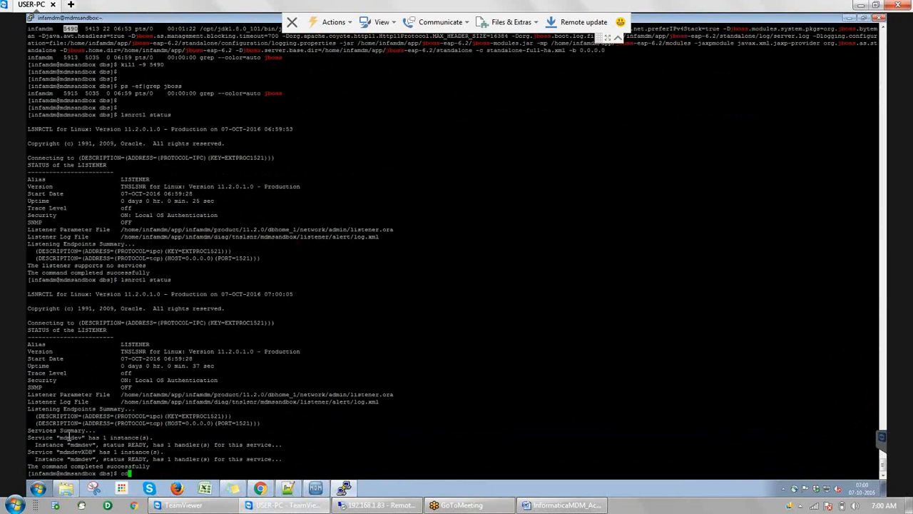
{"action": "key", "text": "Return"}
{"action": "type", "text": "cd app/jboss-eap-6.2/bin"}
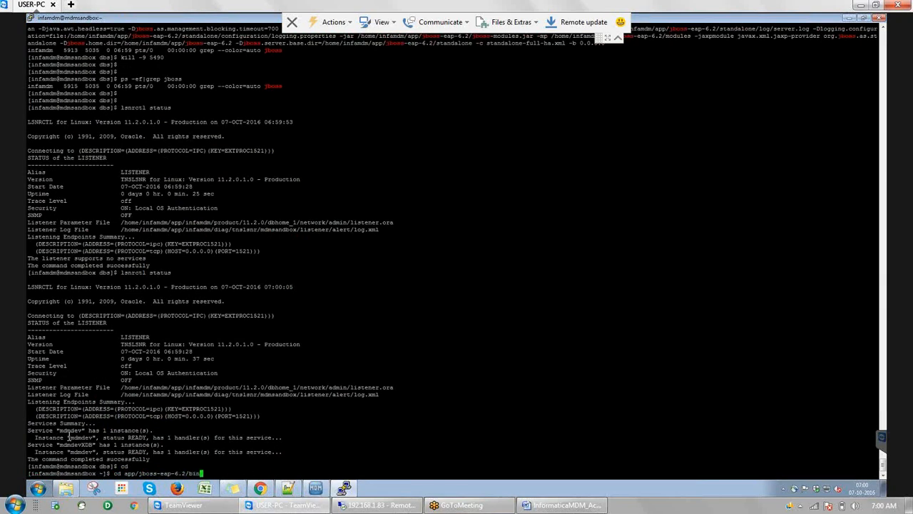
{"action": "key", "text": "Return"}
Start JBoss with ./start_jboss.sh and follow nohup.out with tail -f
{"action": "type", "text": "./start_jboss.sh"}
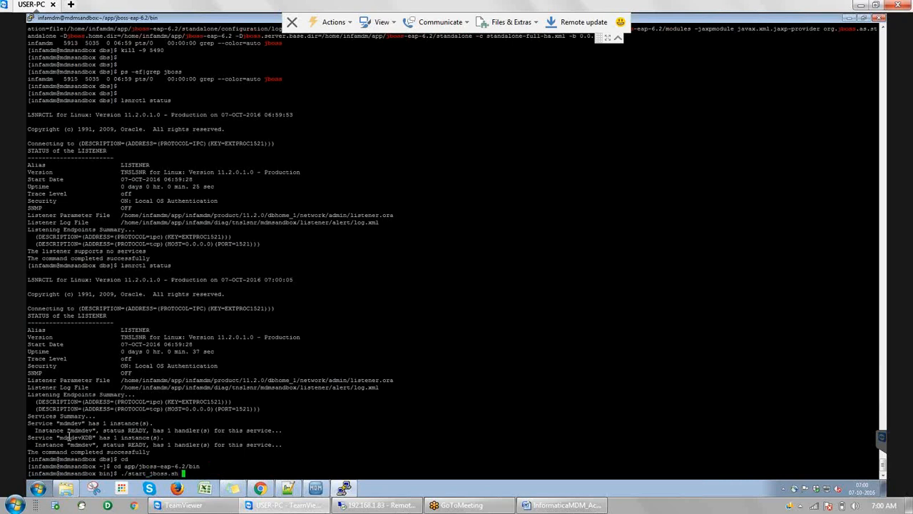
{"action": "key", "text": "Return"}
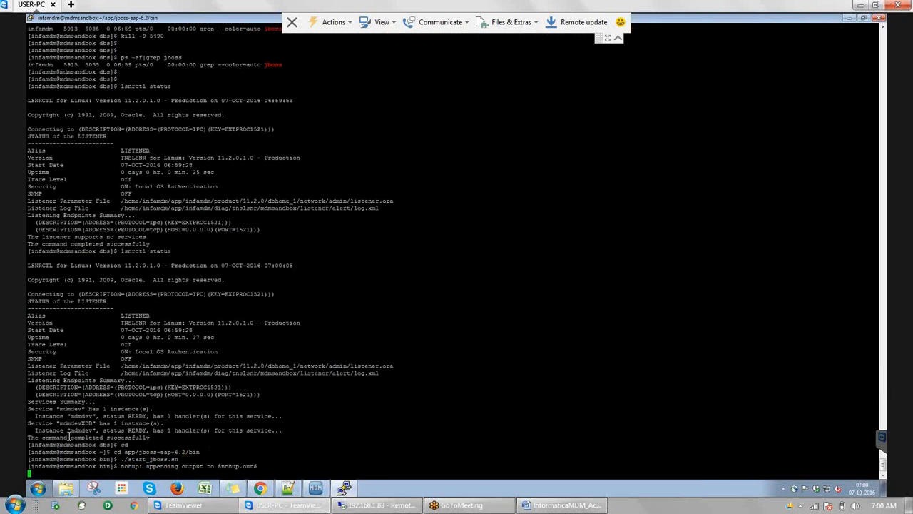
{"action": "key", "text": "Return"}
{"action": "type", "text": "tail -f nohup.out"}
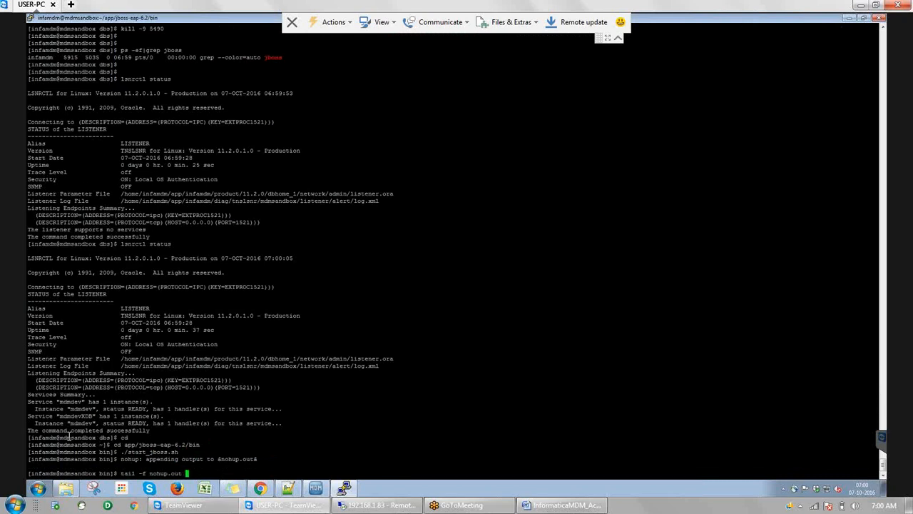
{"action": "key", "text": "Return"}
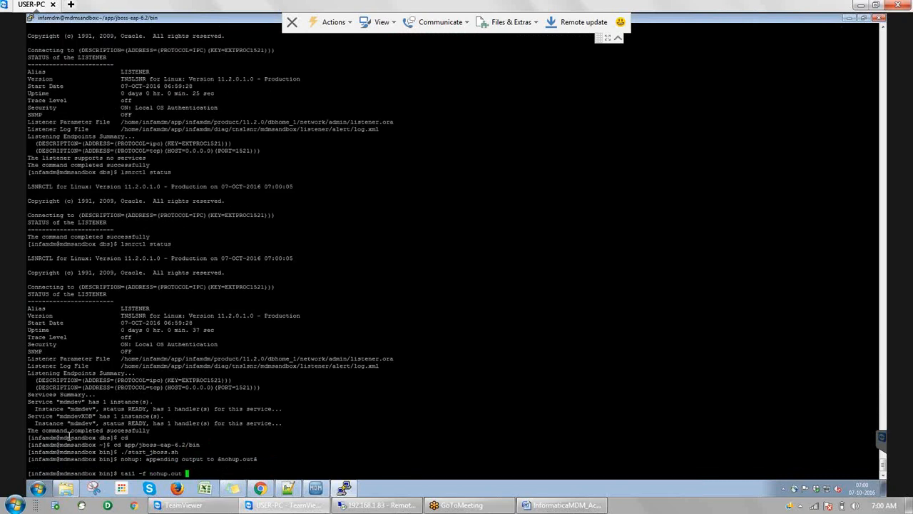
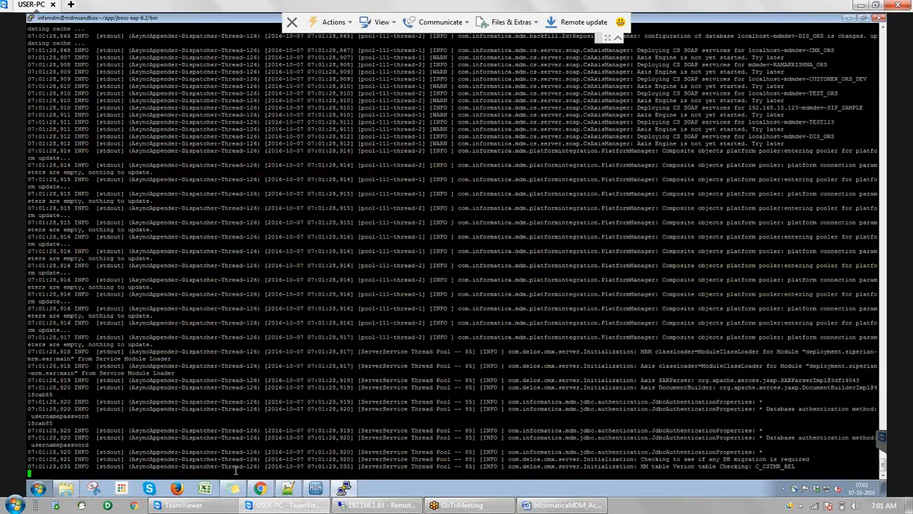
Bring Chrome to the front, showing the MDM 10.1 HF2 launch page at /cmx
{"action": "left_click", "coordinate": [261, 488]}
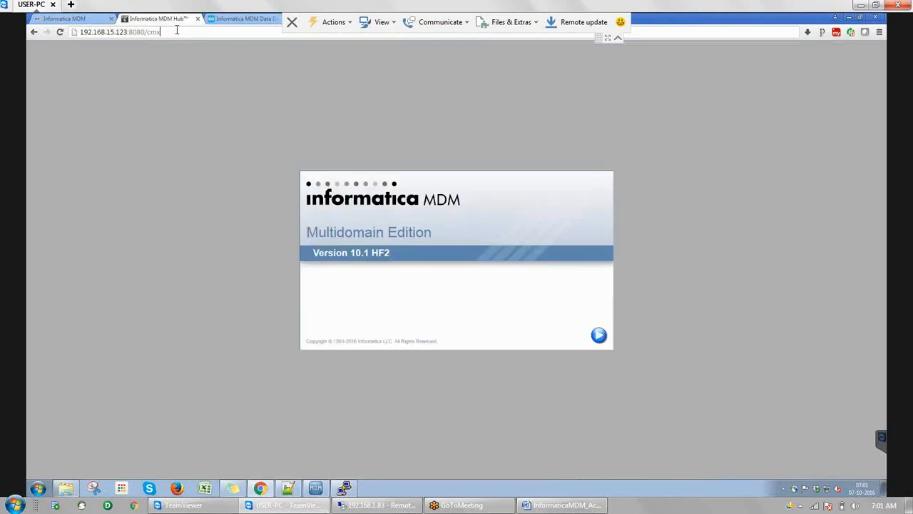
Change the browser address from /cmx to 192.168.15.123:8080/activevos and load it
{"action": "key", "text": "BackSpace"}
{"action": "key", "text": "BackSpace"}
{"action": "key", "text": "BackSpace"}
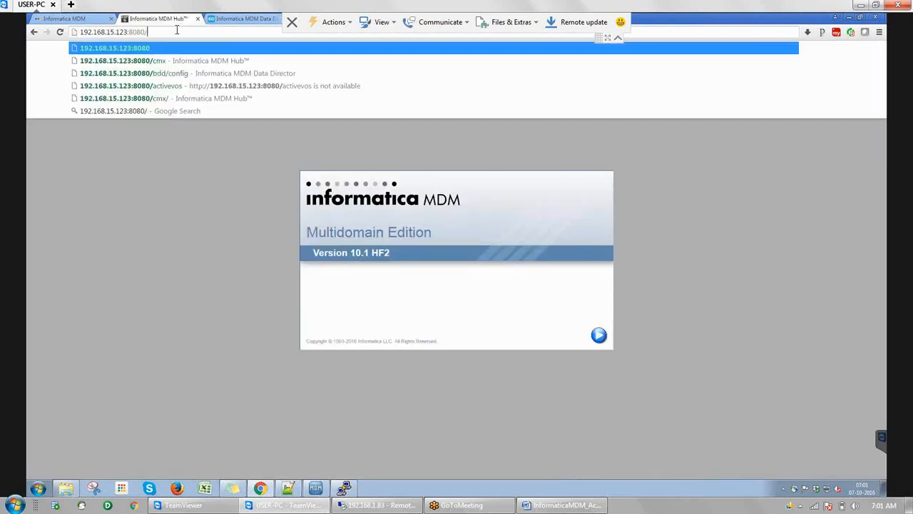
{"action": "type", "text": "ac"}
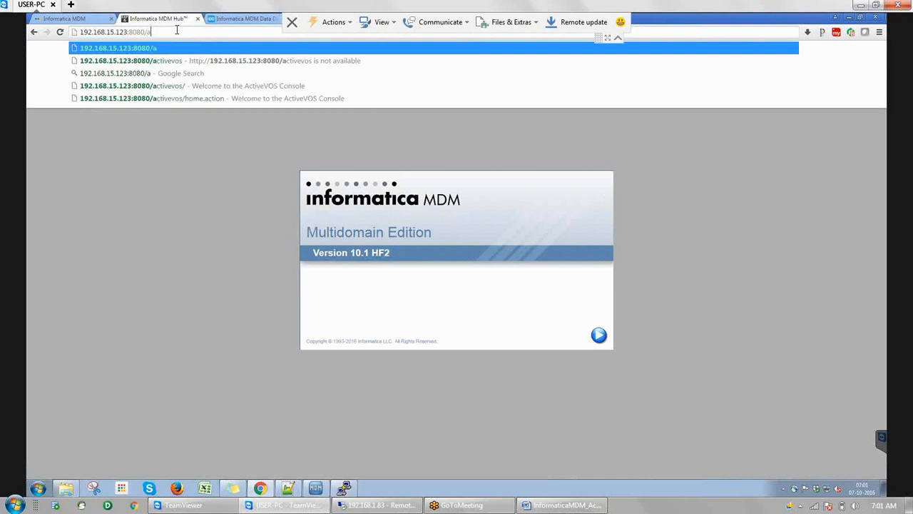
{"action": "key", "text": "Down"}
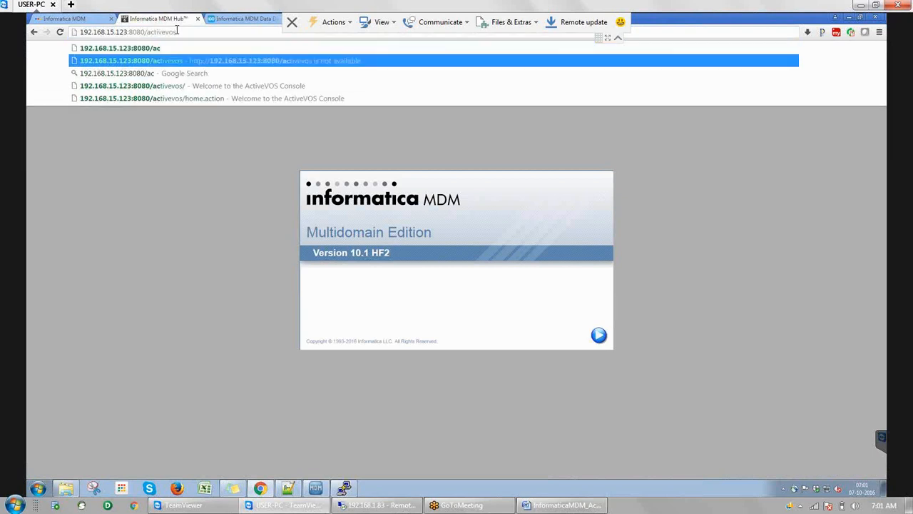
{"action": "key", "text": "Return"}
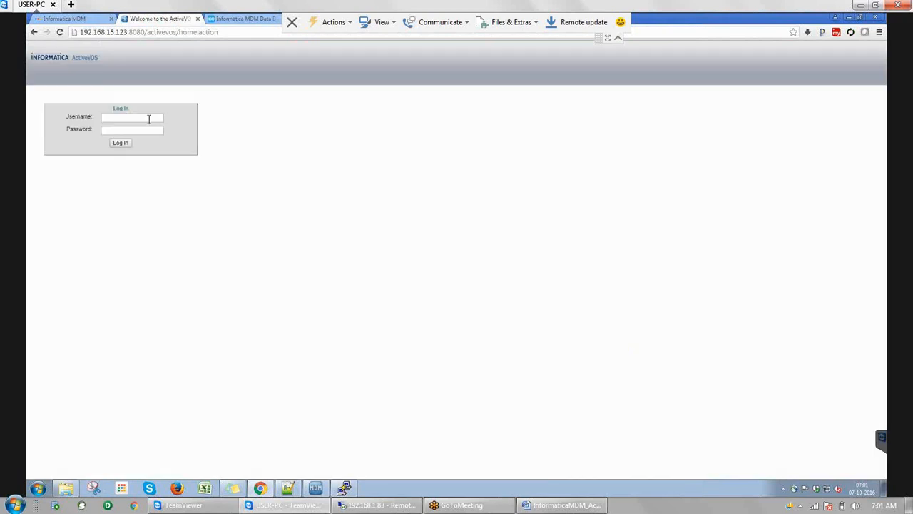
Log in to the ActiveVOS Console with the admin username and password, declining password saving
{"action": "left_click", "coordinate": [150, 119]}
{"action": "type", "text": "avosadmin"}
{"action": "key", "text": "Tab"}
{"action": "type", "text": "admin••"}
{"action": "type", "text": "•"}
{"action": "key", "text": "Return"}
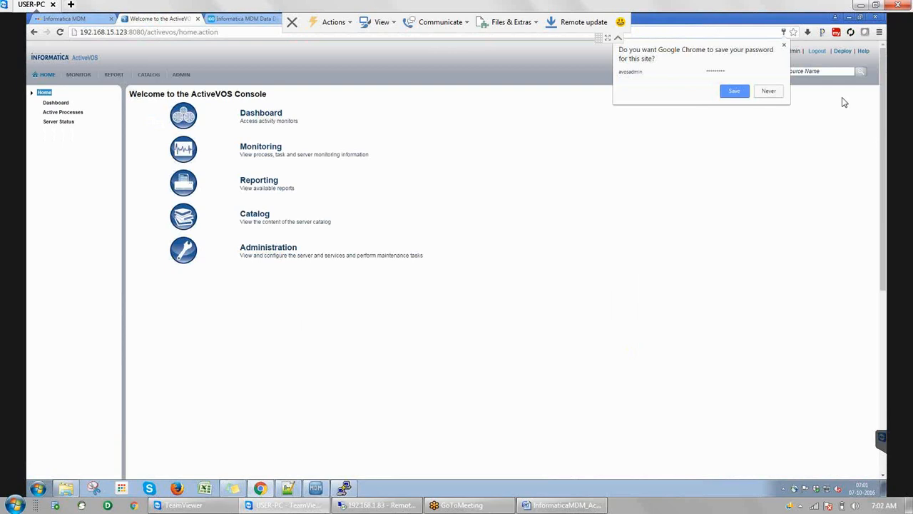
{"action": "left_click", "coordinate": [768, 91]}
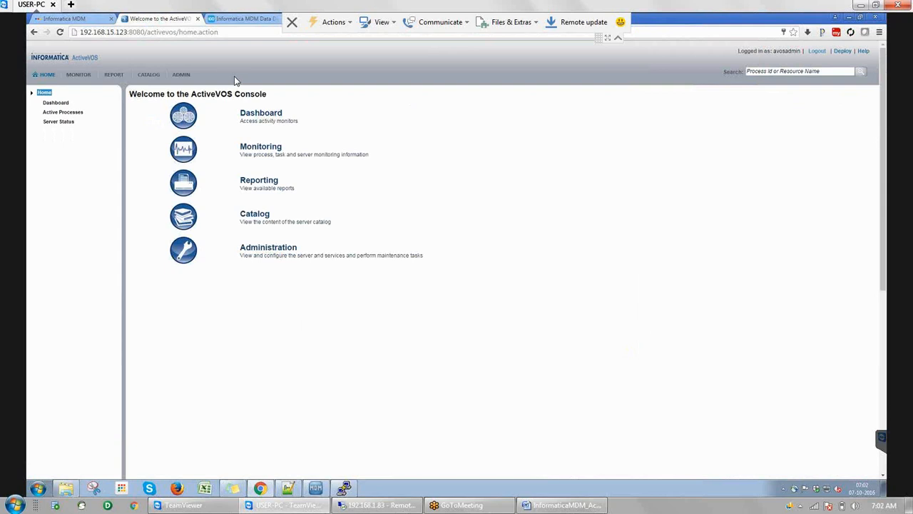
Review the installed license under ADMIN, cancel Add License, and view Server Status (Running, 9.2.4.1)
{"action": "left_click", "coordinate": [184, 79]}
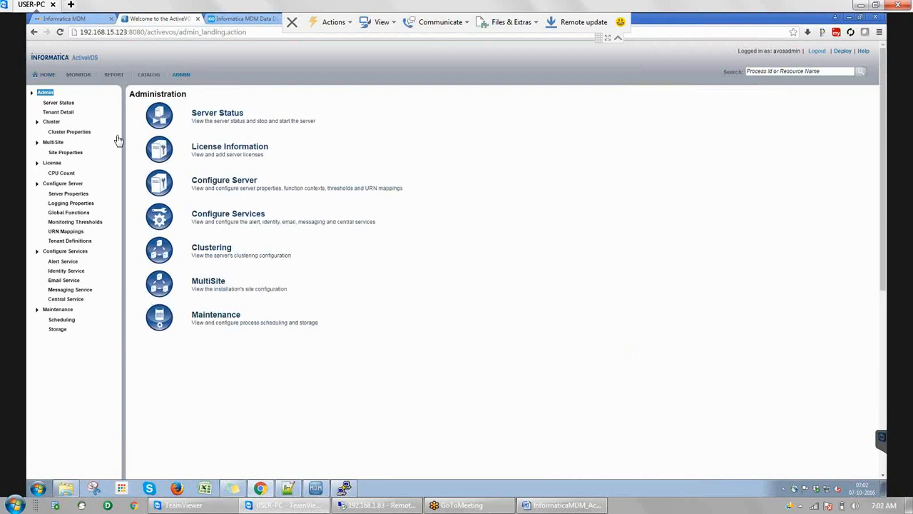
{"action": "left_click", "coordinate": [52, 165]}
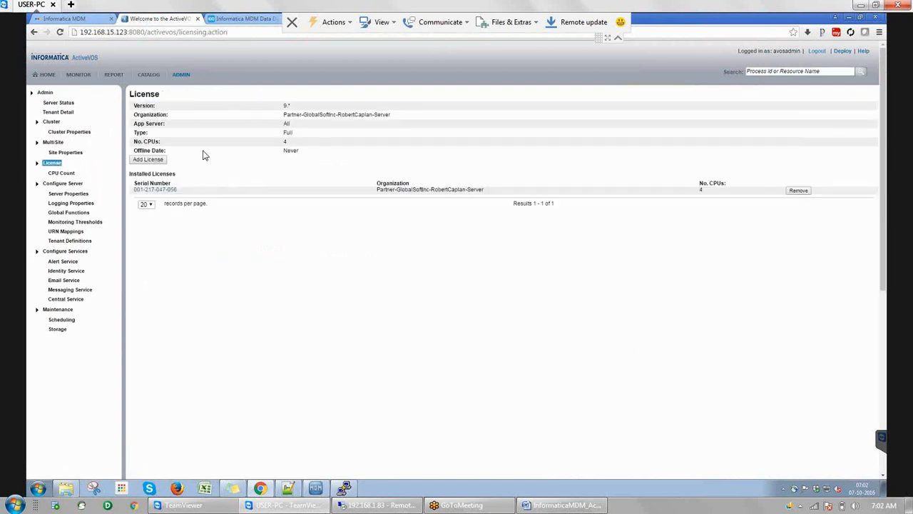
{"action": "left_click", "coordinate": [155, 161]}
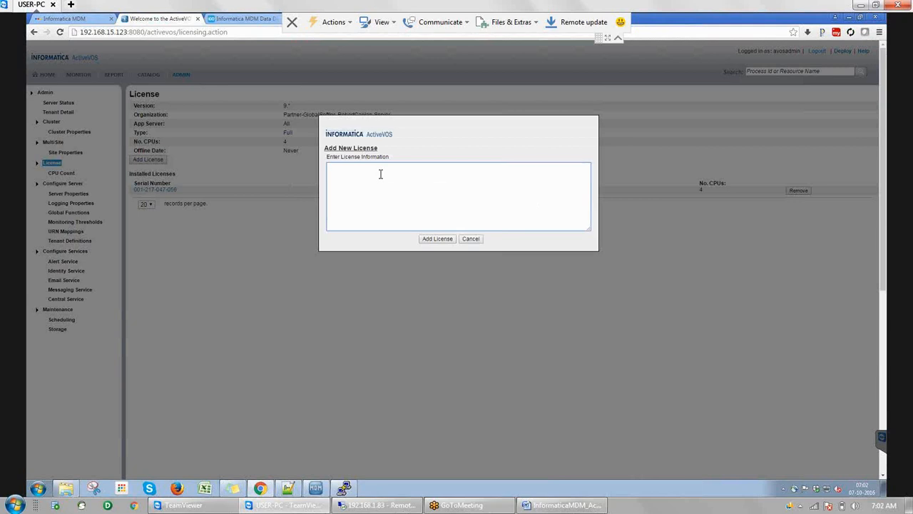
{"action": "left_click", "coordinate": [477, 240]}
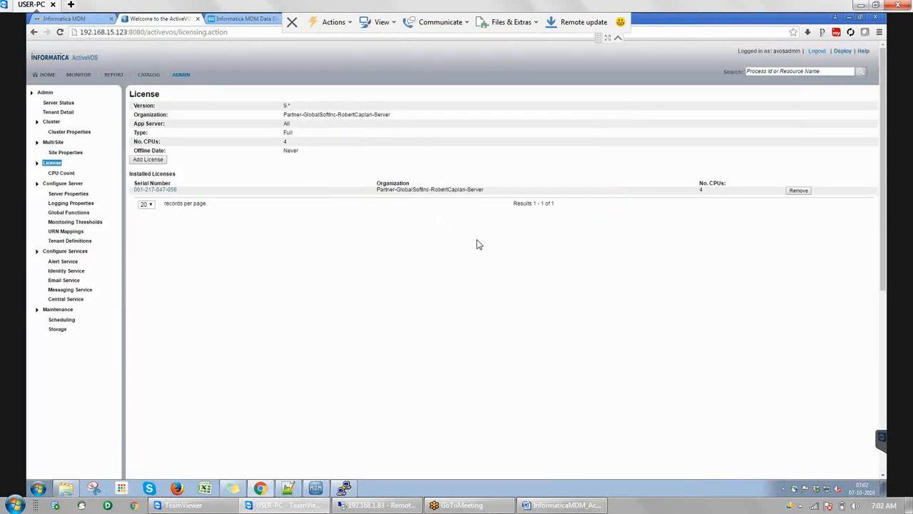
{"action": "left_click", "coordinate": [63, 106]}
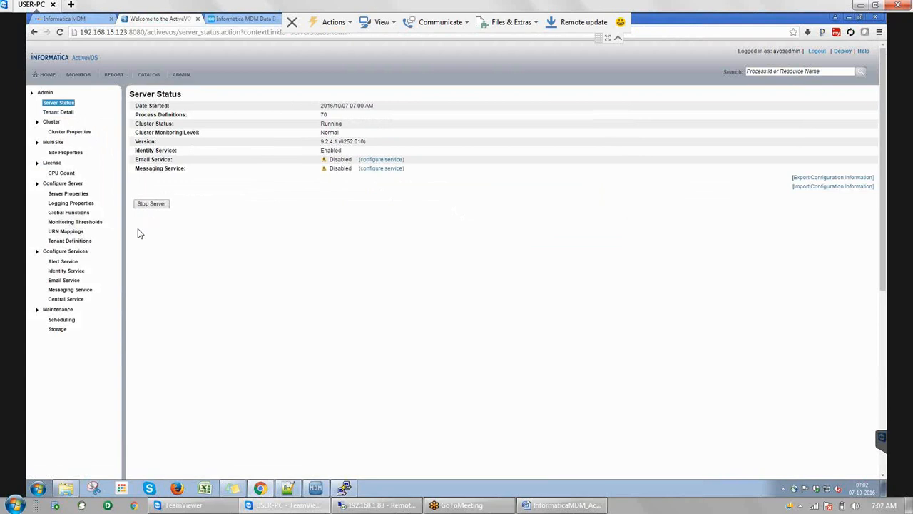
Load the urn:MDMHost:InfaMDM mapping and its SifService URL from the five URN Mappings
{"action": "left_click", "coordinate": [74, 235]}
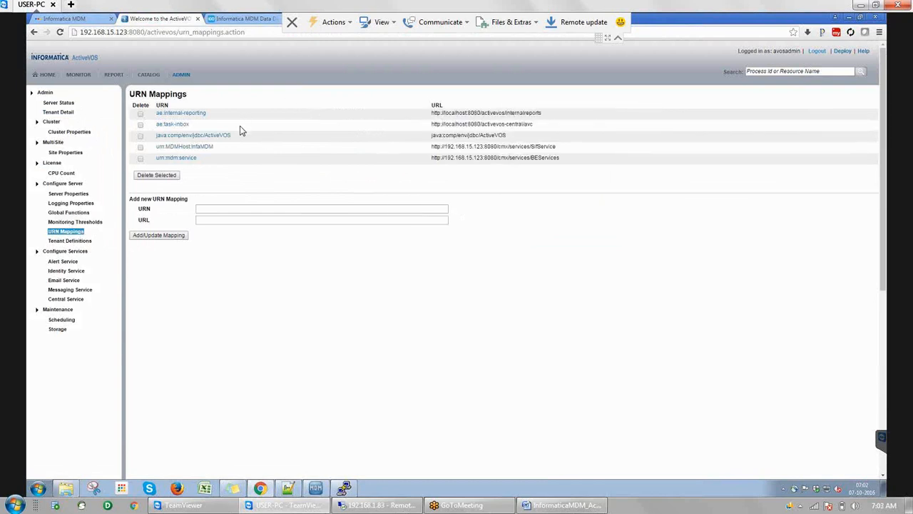
{"action": "left_click", "coordinate": [200, 148]}
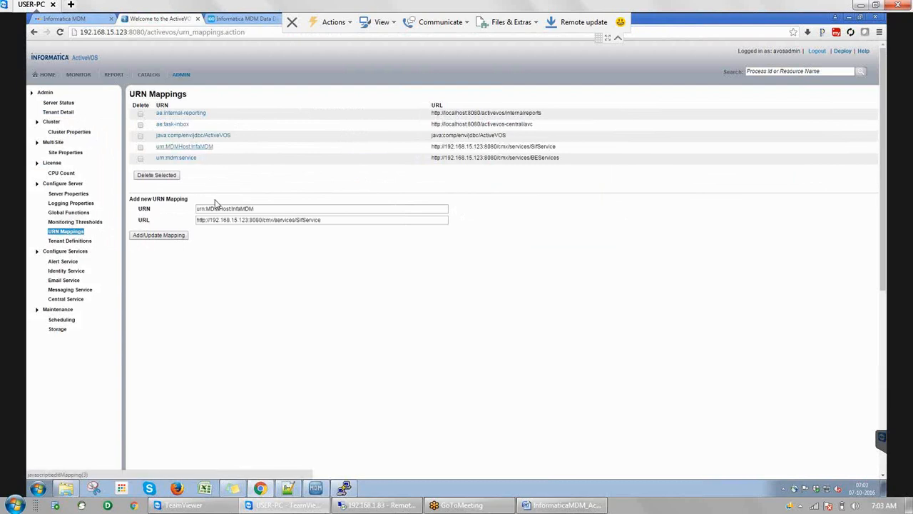
{"action": "left_click", "coordinate": [222, 210]}
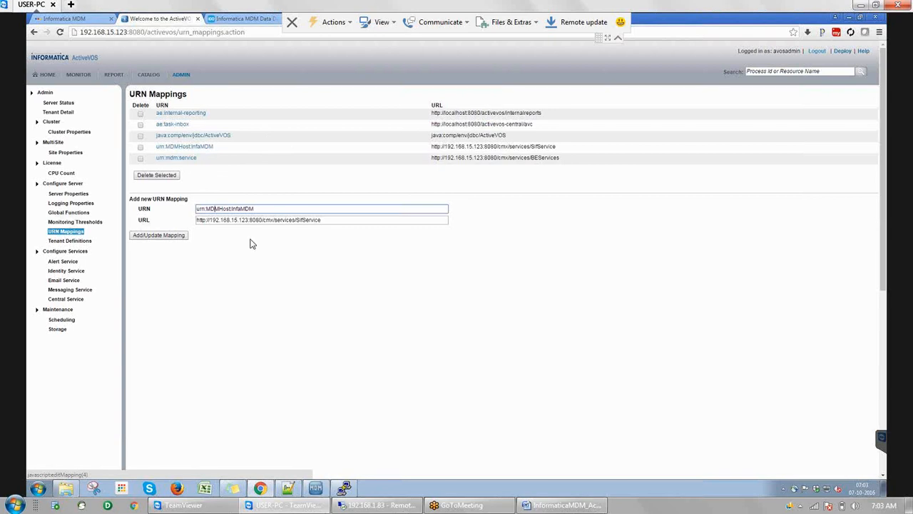
{"action": "left_click", "coordinate": [70, 275]}
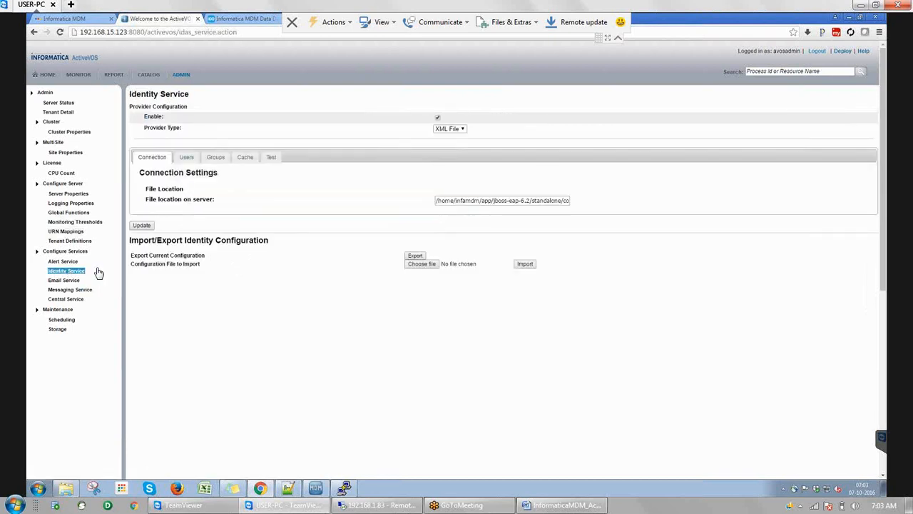
Keep XML File as provider type and reveal the path ending identity-service-users.xml
{"action": "left_click", "coordinate": [461, 129]}
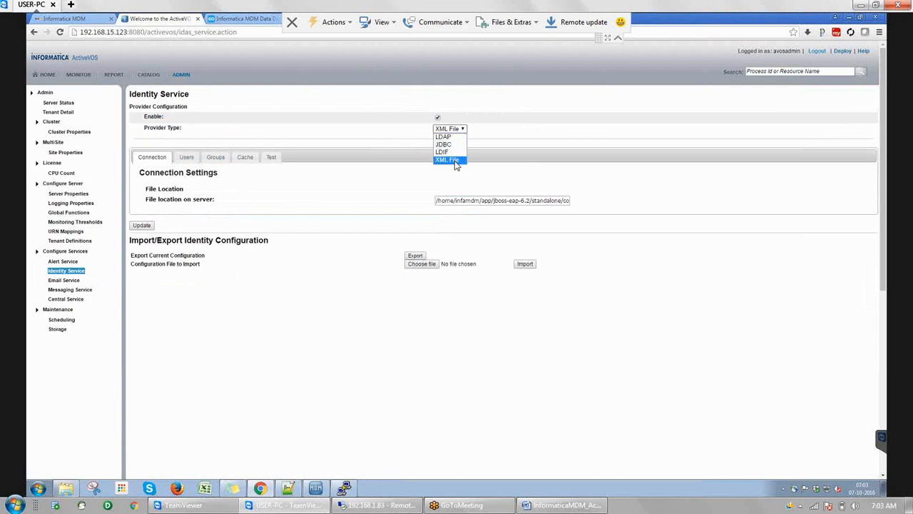
{"action": "left_click", "coordinate": [490, 176]}
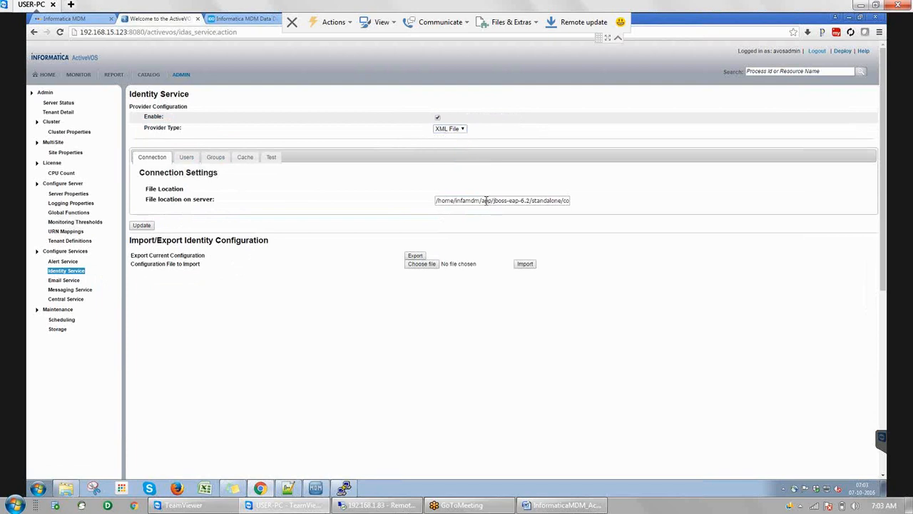
{"action": "left_click", "coordinate": [453, 202]}
{"action": "key", "text": "End"}
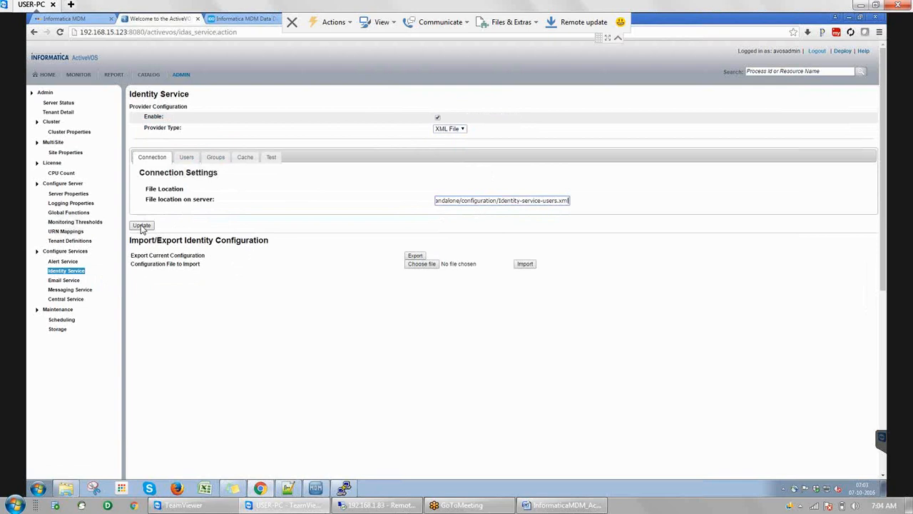
Test the identity service with user manager1 until Test successful, then open Deploy BPR
{"action": "left_click", "coordinate": [273, 158]}
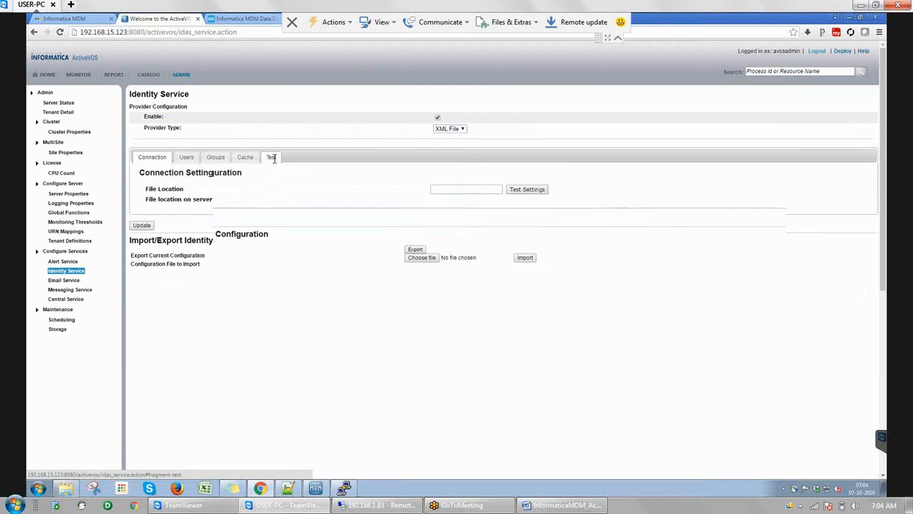
{"action": "left_click", "coordinate": [444, 190]}
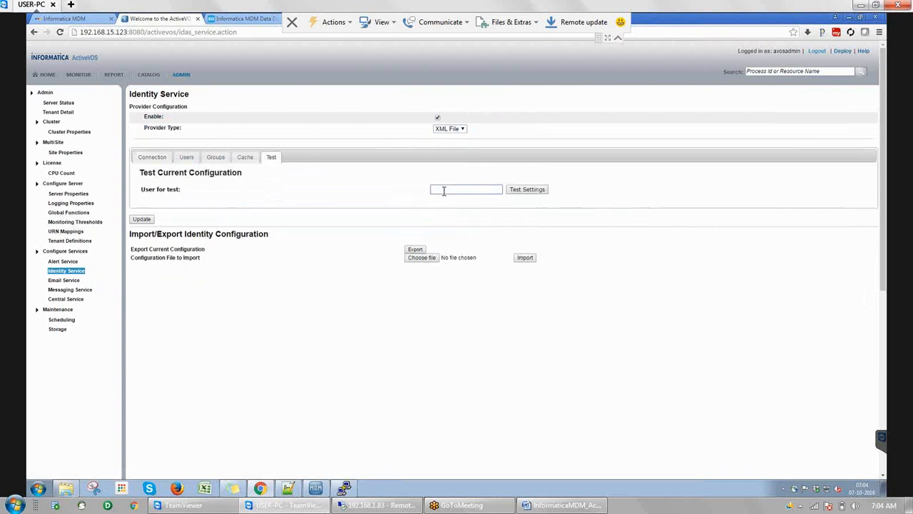
{"action": "type", "text": "manager1"}
{"action": "left_click", "coordinate": [537, 192]}
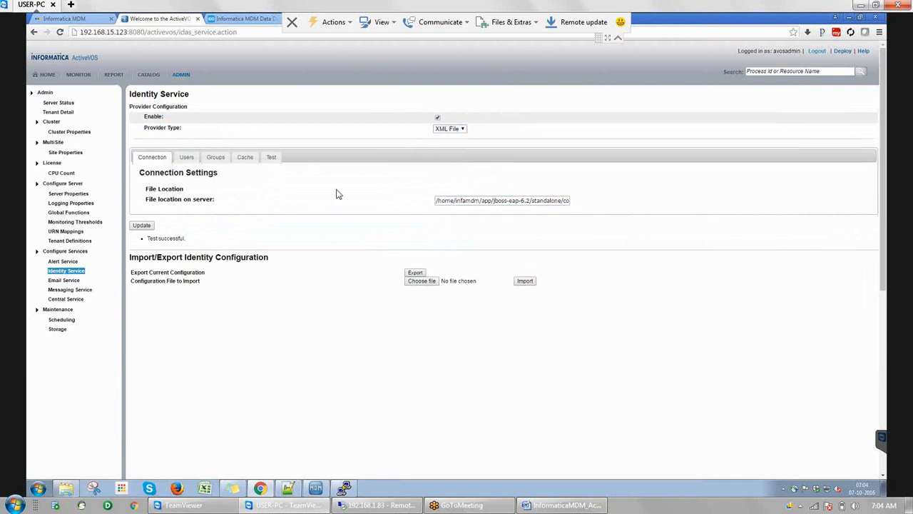
{"action": "left_click", "coordinate": [841, 51]}
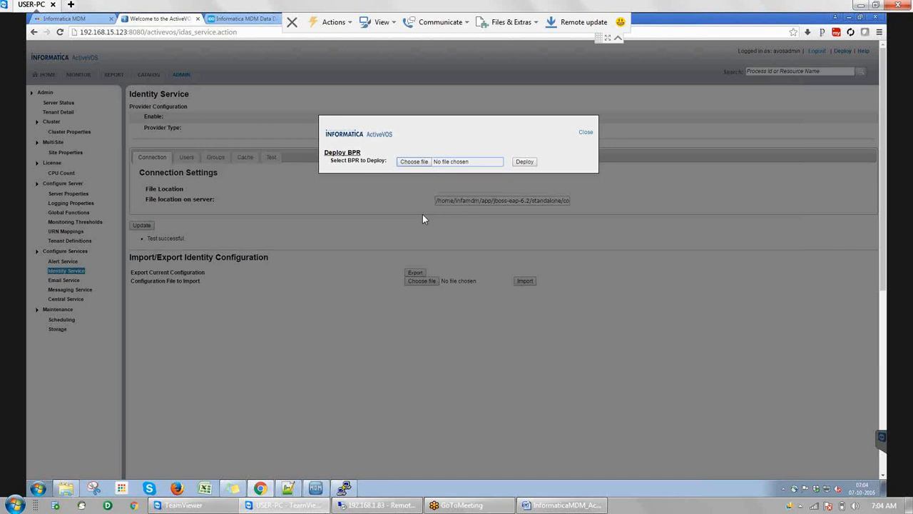
Stop tailing the JBoss log, then list the app/infamdm and app directories
{"action": "left_click", "coordinate": [343, 490]}
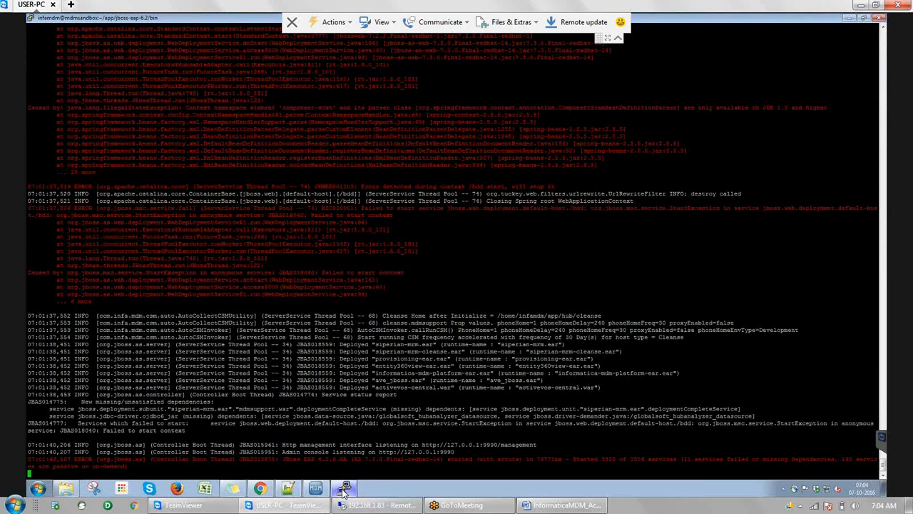
{"action": "key", "text": "ctrl+c"}
{"action": "type", "text": "cd"}
{"action": "key", "text": "Return"}
{"action": "type", "text": "cd app/infamdm/"}
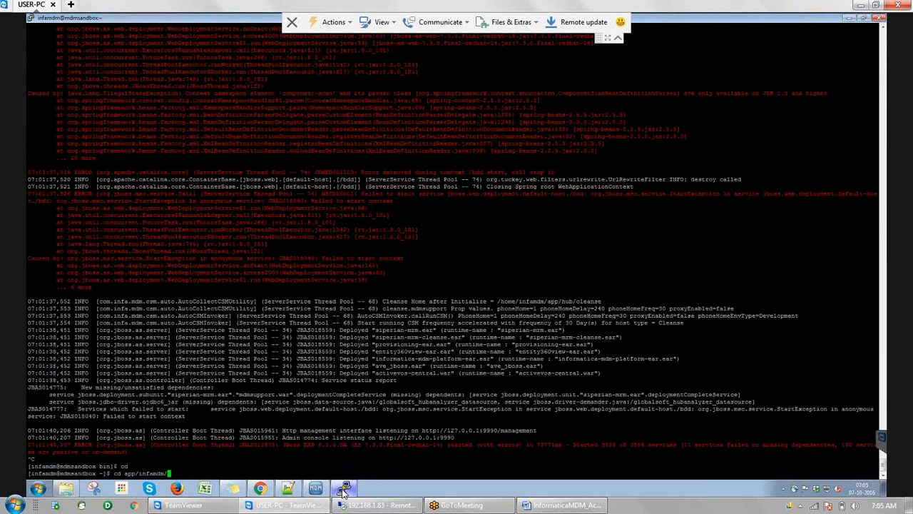
{"action": "key", "text": "Return"}
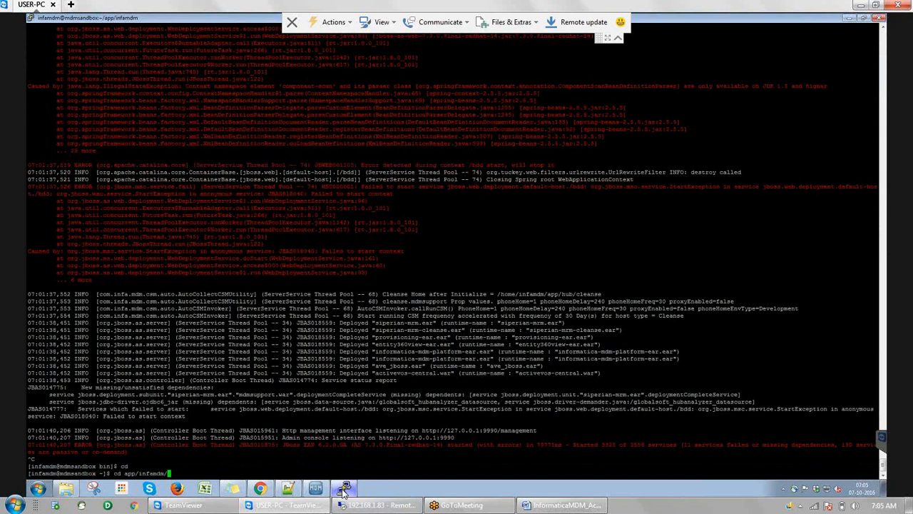
{"action": "key", "text": "Return"}
{"action": "type", "text": "ll"}
{"action": "key", "text": "Return"}
{"action": "type", "text": "cd"}
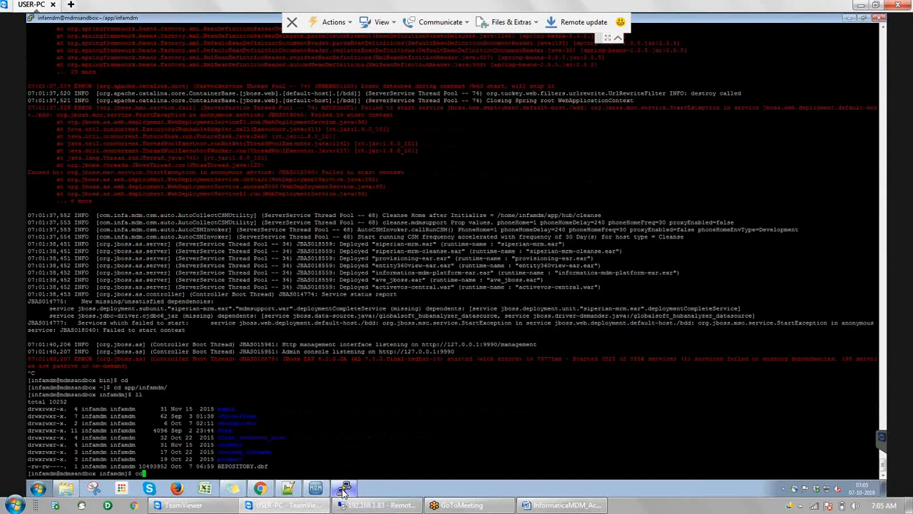
{"action": "type", "text": " .."}
{"action": "key", "text": "Return"}
{"action": "type", "text": "ll"}
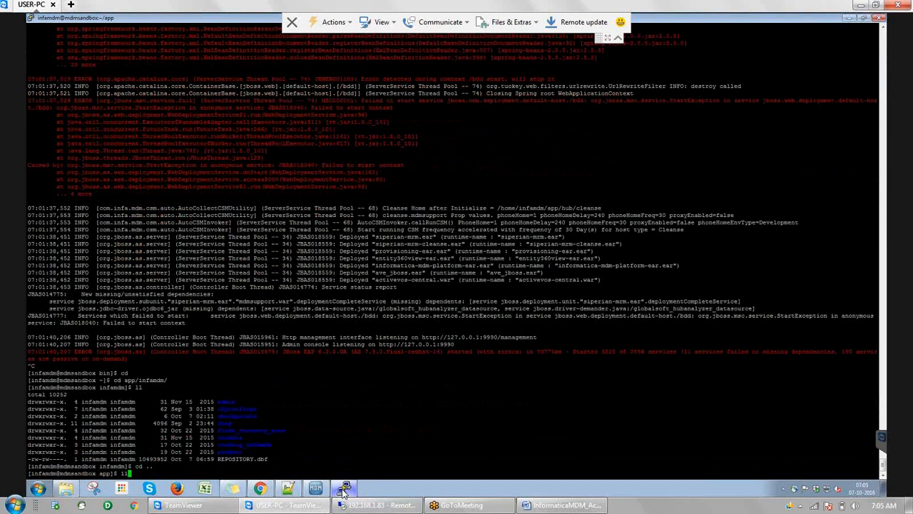
{"action": "key", "text": "Return"}
Navigate into hub/server/resources/bpm, listing each folder, and print the path with pwd
{"action": "type", "text": "cd"}
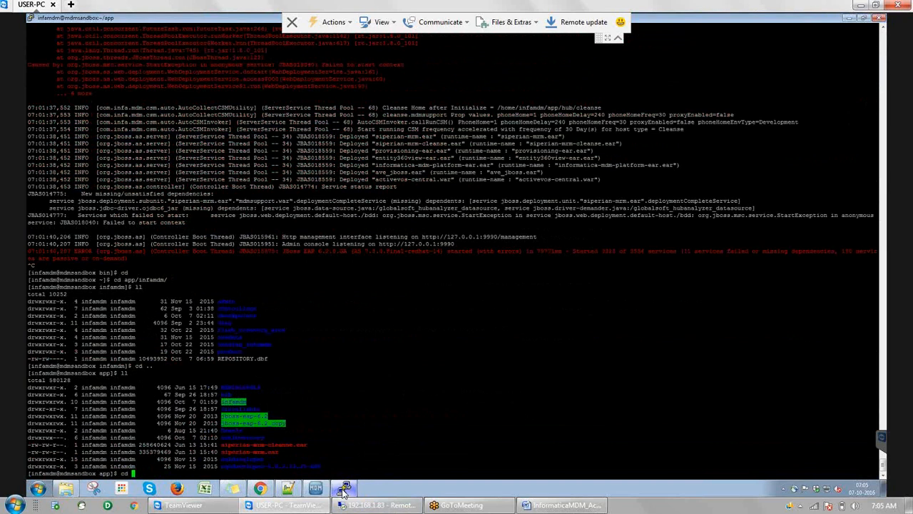
{"action": "type", "text": "hub/"}
{"action": "key", "text": "Return"}
{"action": "type", "text": "ll"}
{"action": "key", "text": "Return"}
{"action": "type", "text": "cd server/resources/"}
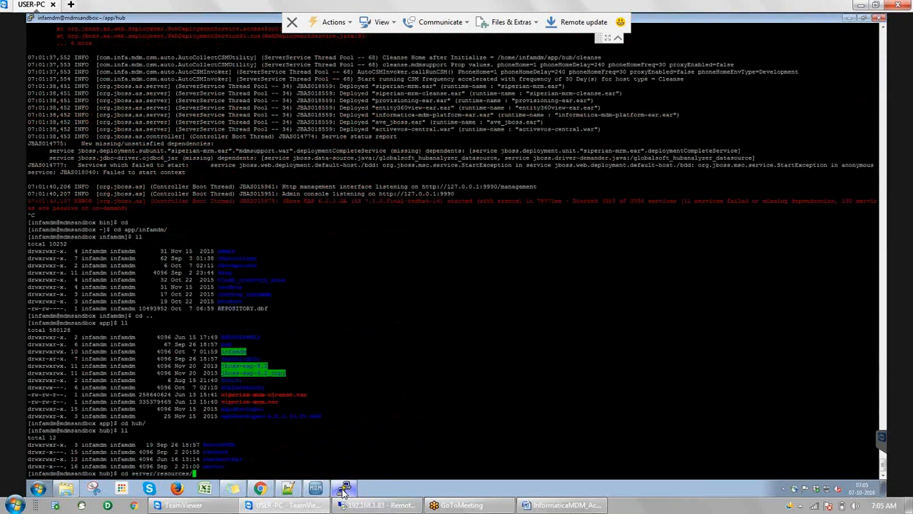
{"action": "key", "text": "Return"}
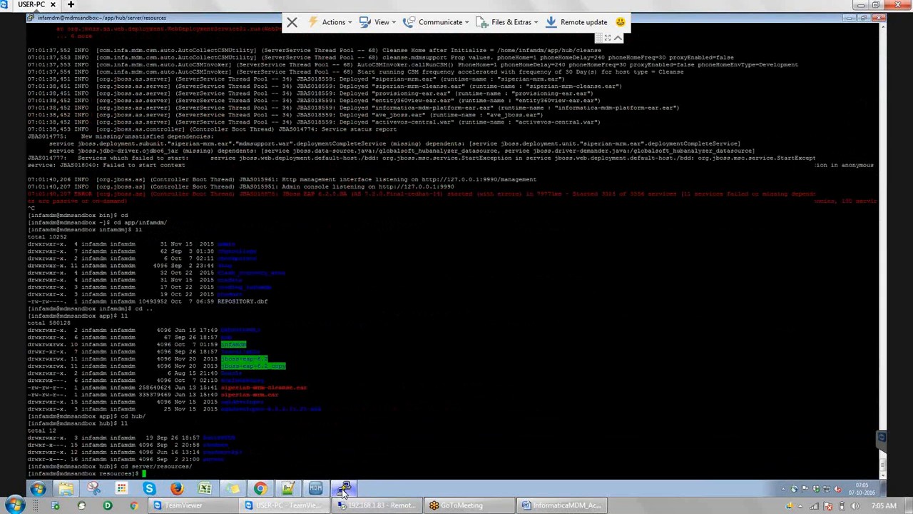
{"action": "type", "text": "ll"}
{"action": "key", "text": "Return"}
{"action": "type", "text": "cd "}
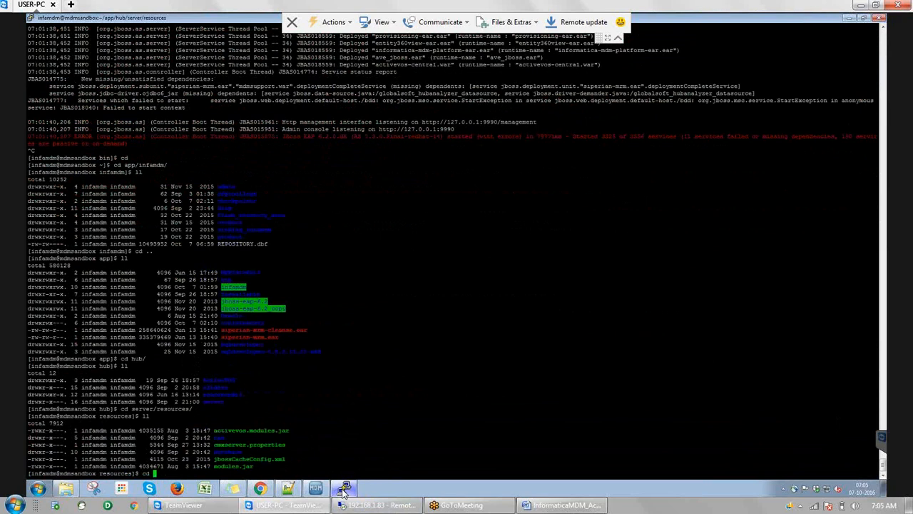
{"action": "type", "text": "bpm/"}
{"action": "key", "text": "Return"}
{"action": "type", "text": "ll"}
{"action": "key", "text": "Return"}
{"action": "type", "text": "l"}
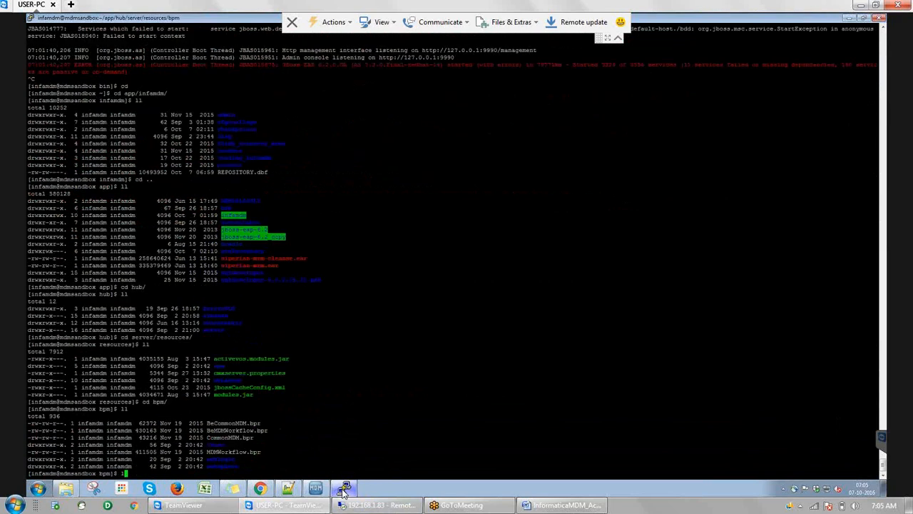
{"action": "type", "text": "l"}
{"action": "key", "text": "Return"}
{"action": "type", "text": "pwd"}
{"action": "key", "text": "Return"}
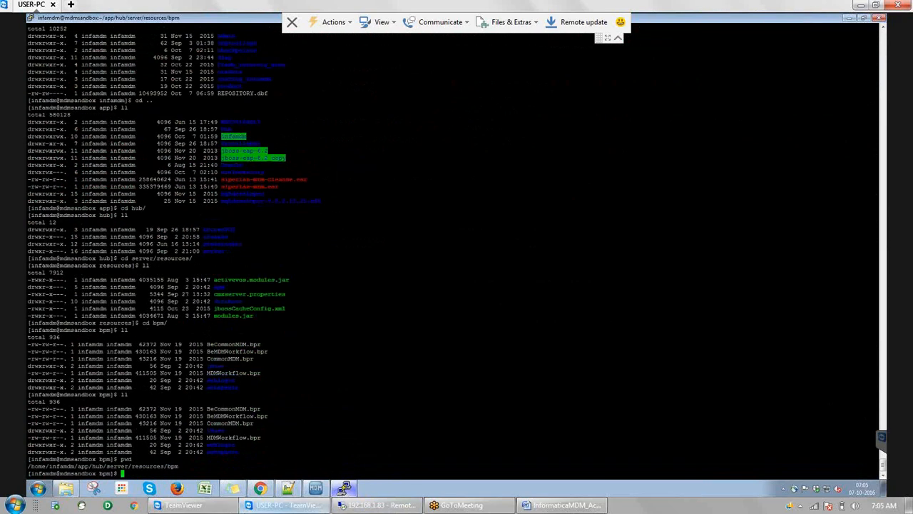
Select the CommonMDM, MDMWorkflow, BeCommonMDM and BeMDMWorkflow .bpr file names in the listing
{"action": "double_click", "coordinate": [227, 425]}
{"action": "double_click", "coordinate": [226, 438]}
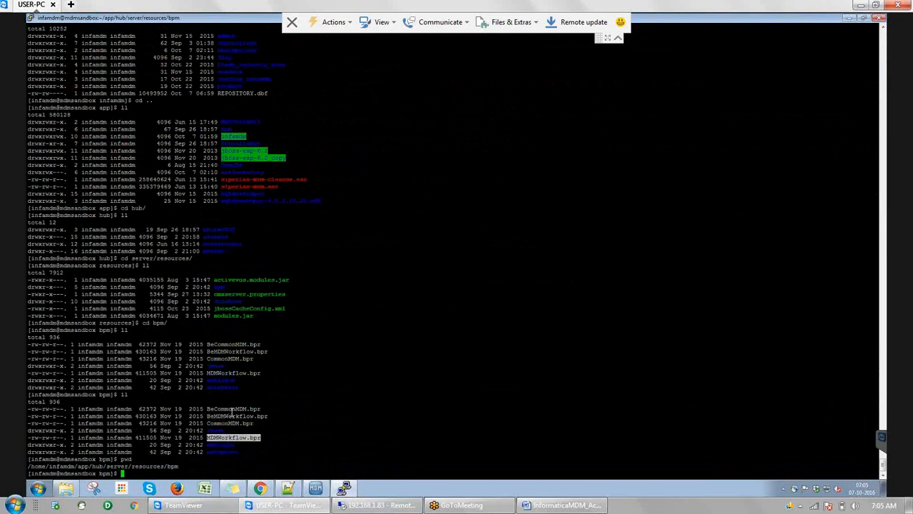
{"action": "double_click", "coordinate": [233, 408]}
{"action": "double_click", "coordinate": [234, 415]}
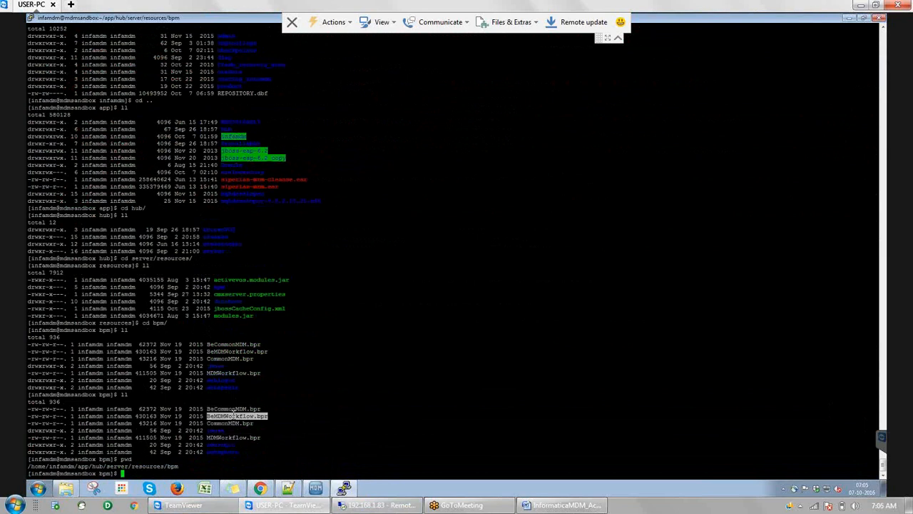
Back in Chrome, close the Deploy BPR dialog and go to the ActiveVOS Catalog
{"action": "left_click", "coordinate": [263, 489]}
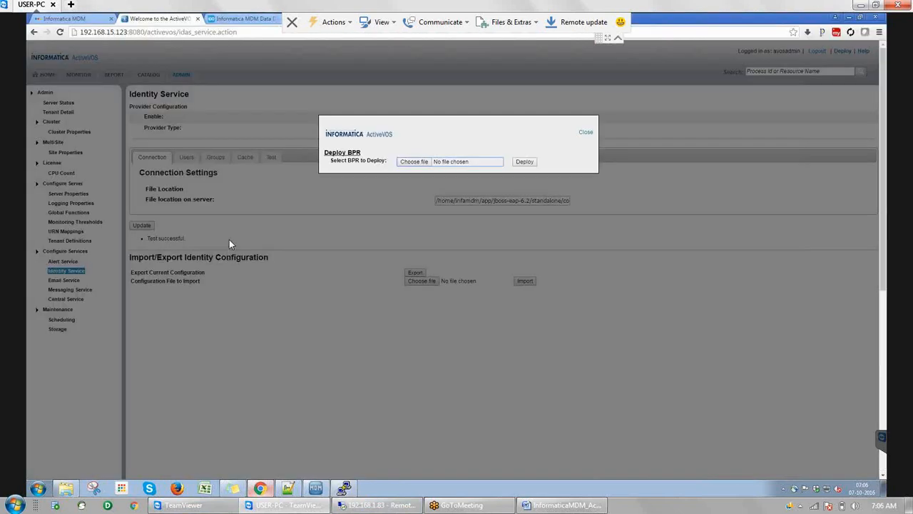
{"action": "left_click", "coordinate": [586, 134]}
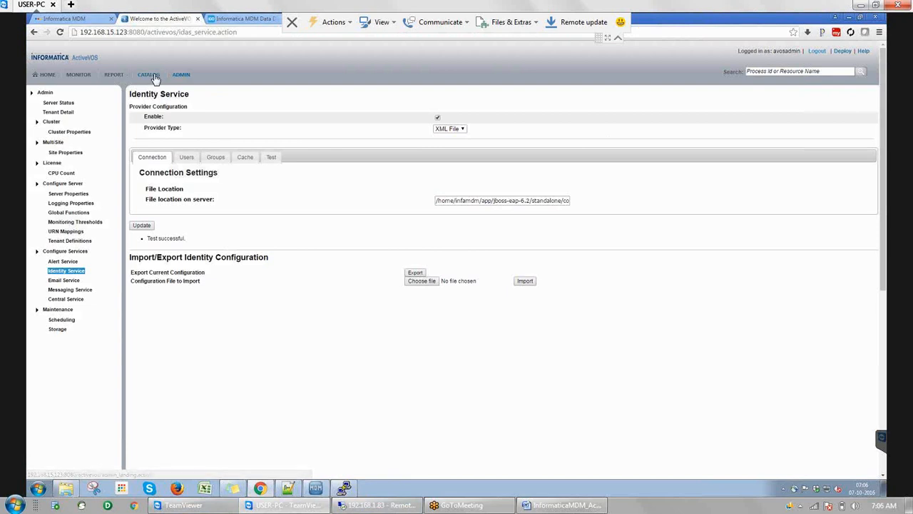
{"action": "left_click", "coordinate": [151, 74]}
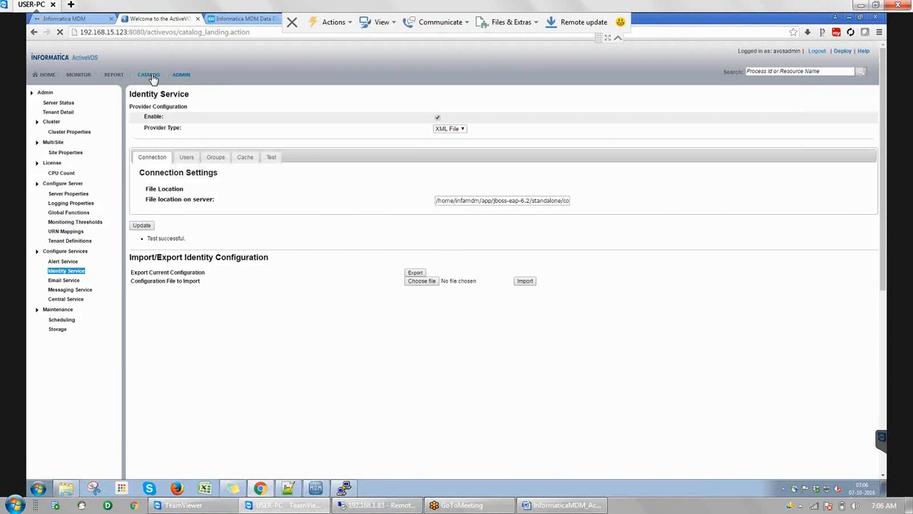
Confirm the four contributions are version 1.0 and ONLINE, then switch to MDM Hub Console
{"action": "left_click", "coordinate": [218, 116]}
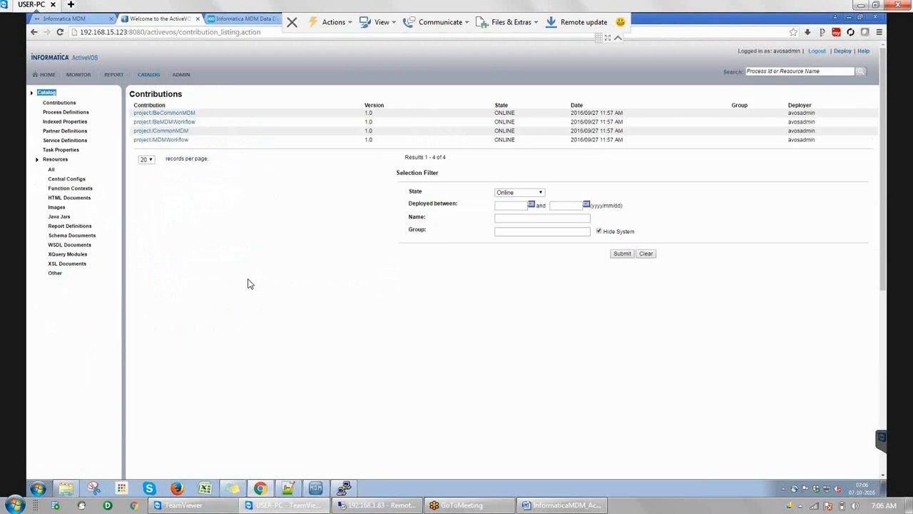
{"action": "left_click", "coordinate": [317, 489]}
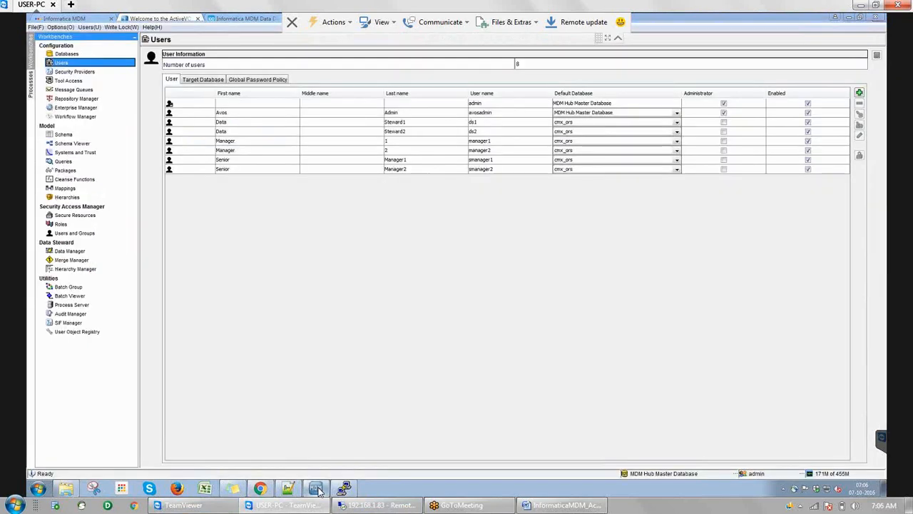
Select the ActiveVOS admin user, then open Workflow Manager showing BE ActiveVOS and Informatica ActiveVOS
{"action": "left_click", "coordinate": [256, 116]}
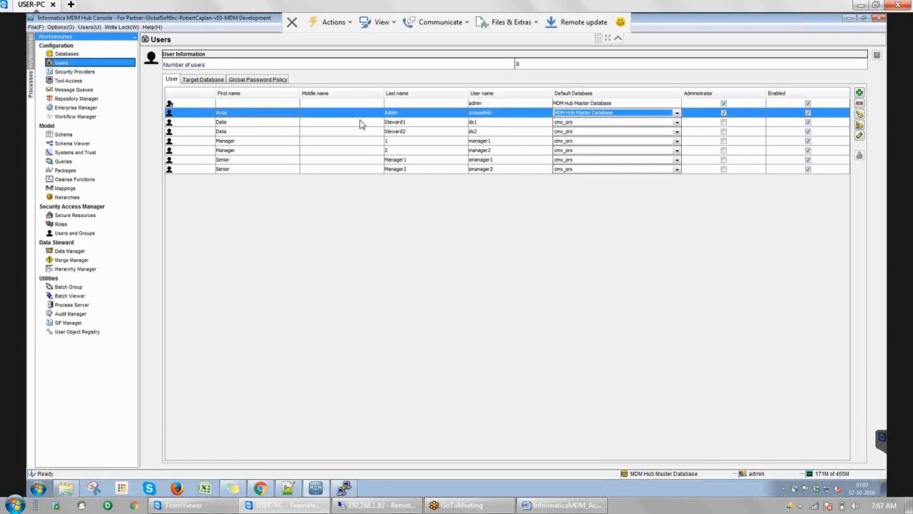
{"action": "left_click", "coordinate": [78, 117]}
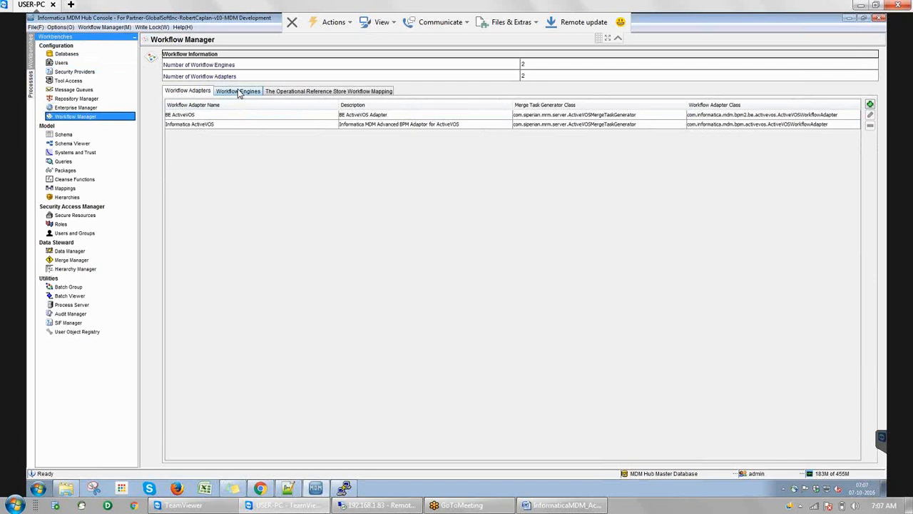
Compare the BE ActiveVOS and Informatica ActiveVOS entries on the Workflow Adapters list
{"action": "left_click", "coordinate": [239, 93]}
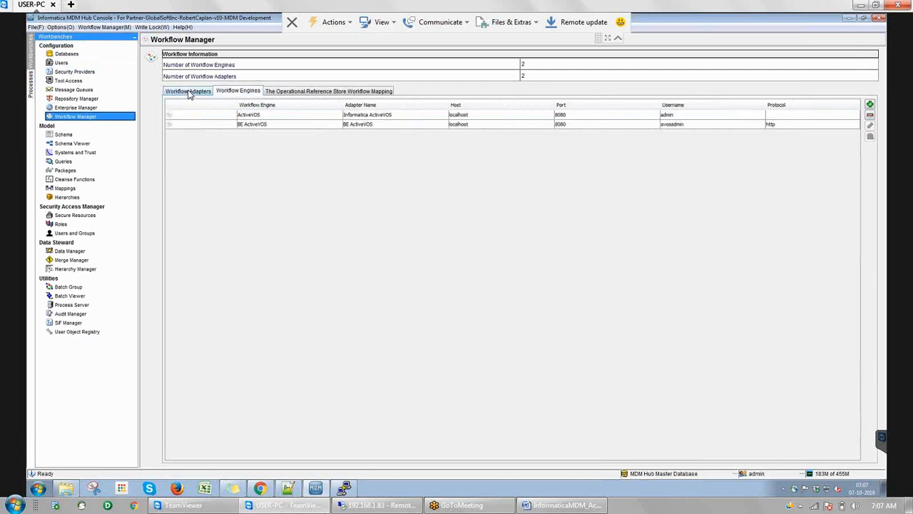
{"action": "left_click", "coordinate": [189, 93]}
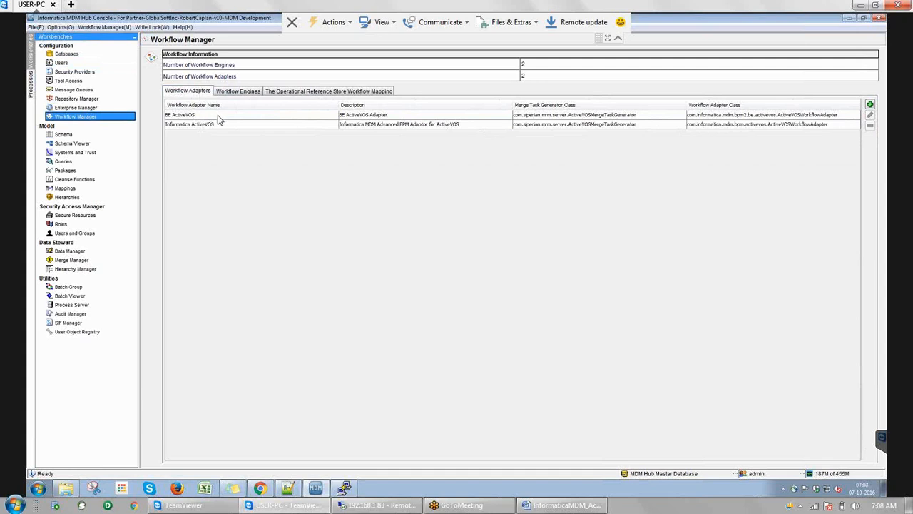
{"action": "left_click", "coordinate": [218, 116]}
{"action": "left_click", "coordinate": [213, 125]}
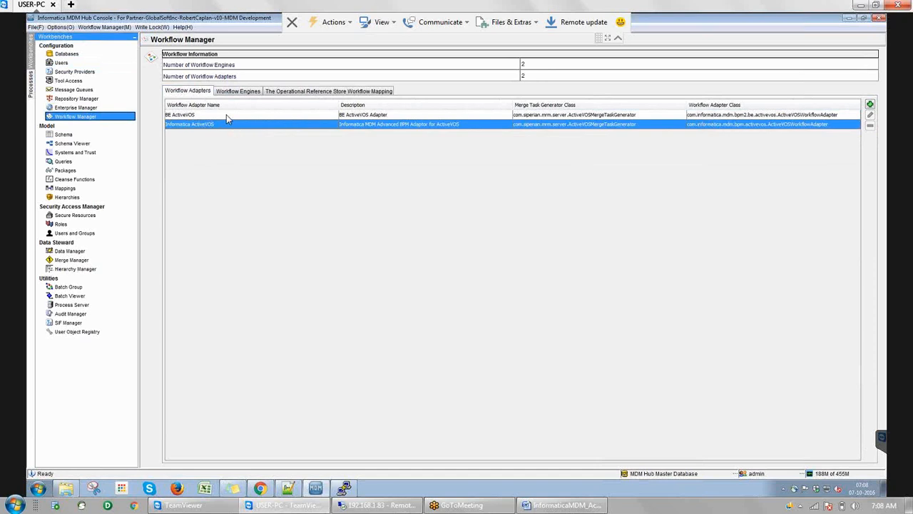
{"action": "left_click", "coordinate": [226, 115]}
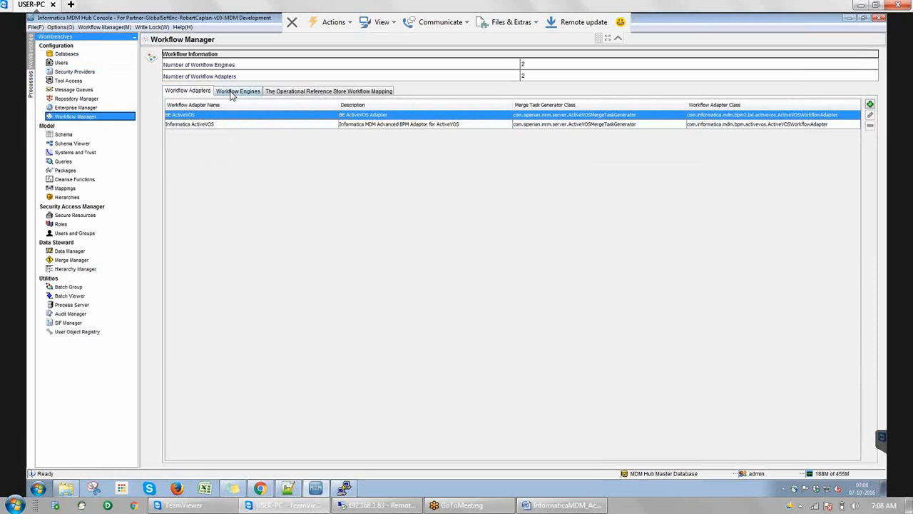
Select the BE ActiveVOS workflow engine and start adding a new workflow engine
{"action": "left_click", "coordinate": [236, 92]}
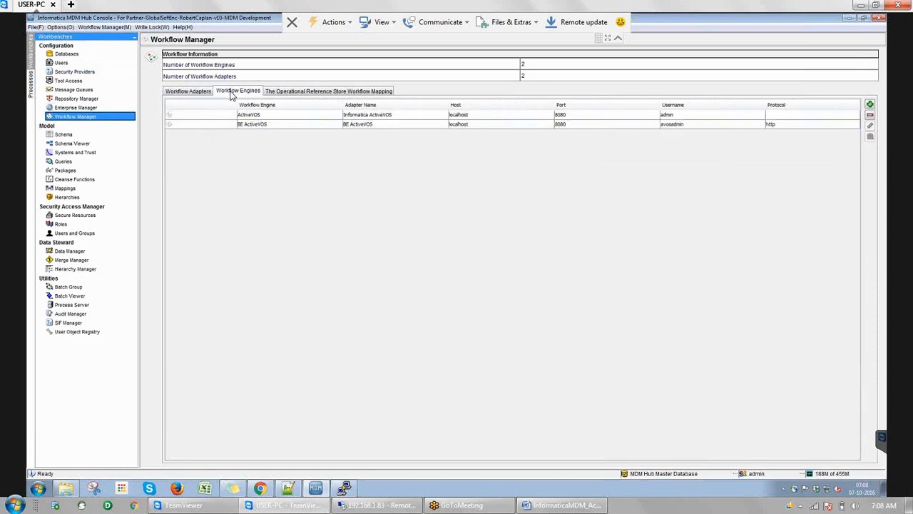
{"action": "left_click", "coordinate": [296, 126]}
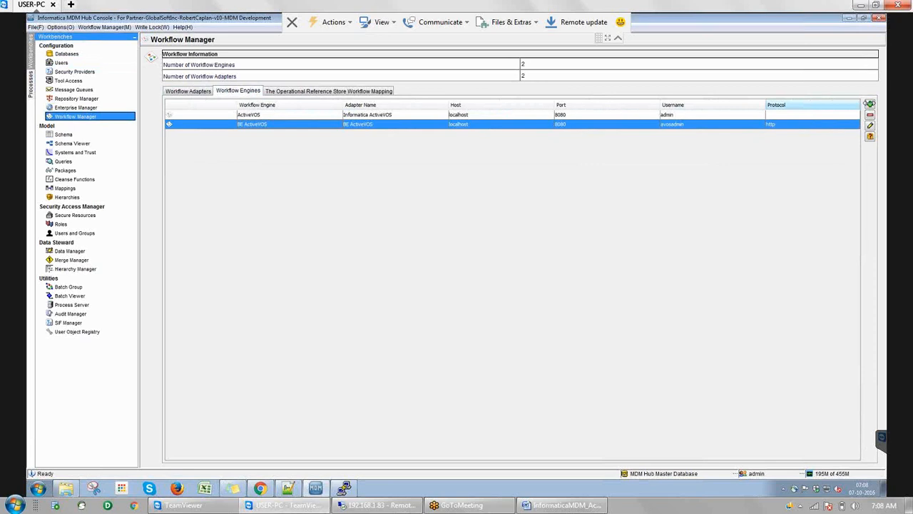
{"action": "left_click", "coordinate": [871, 105]}
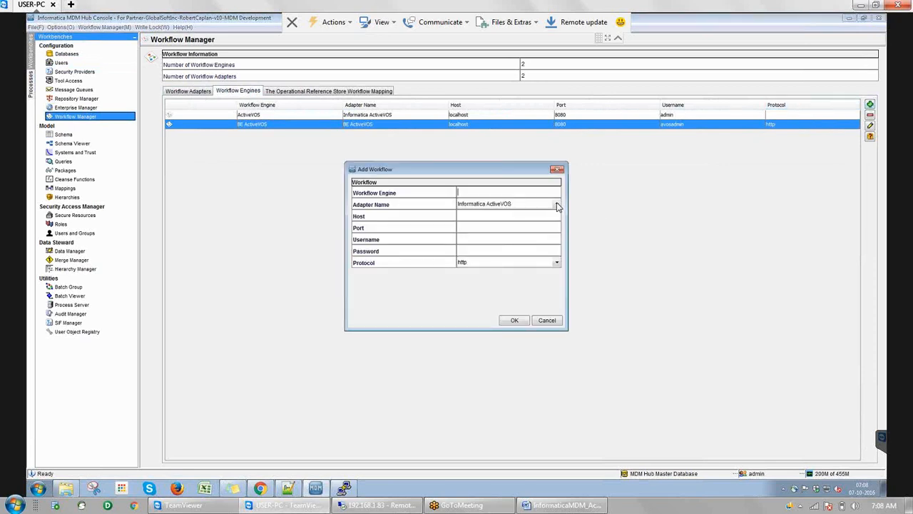
Choose BE ActiveVOS as the adapter name, then cancel without adding an engine
{"action": "left_click", "coordinate": [557, 205]}
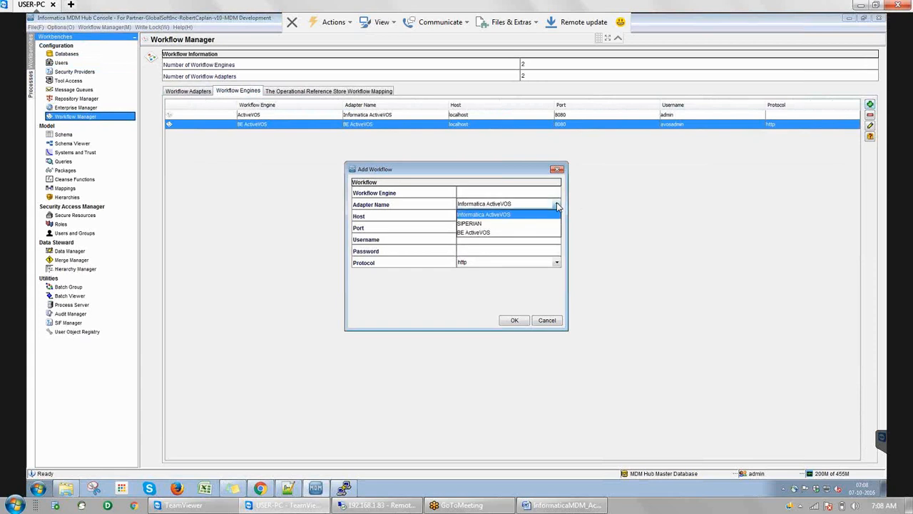
{"action": "left_click", "coordinate": [498, 234]}
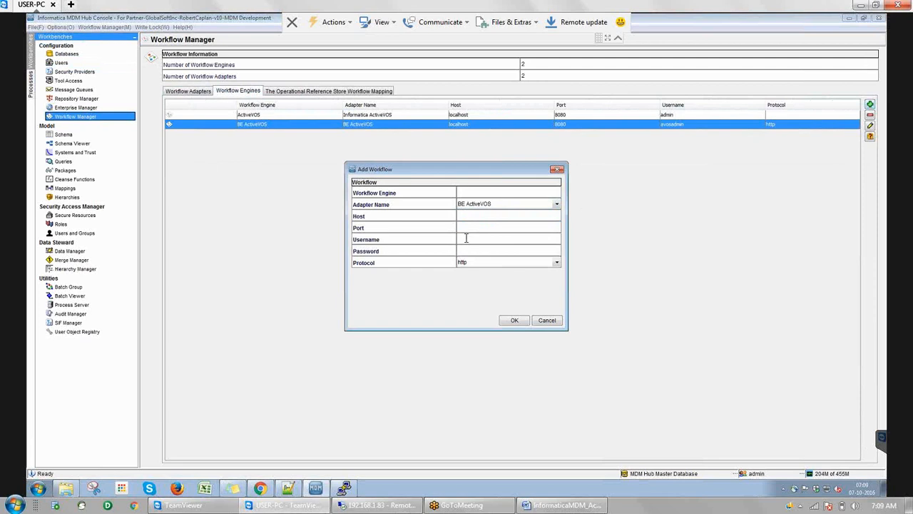
{"action": "left_click", "coordinate": [547, 321]}
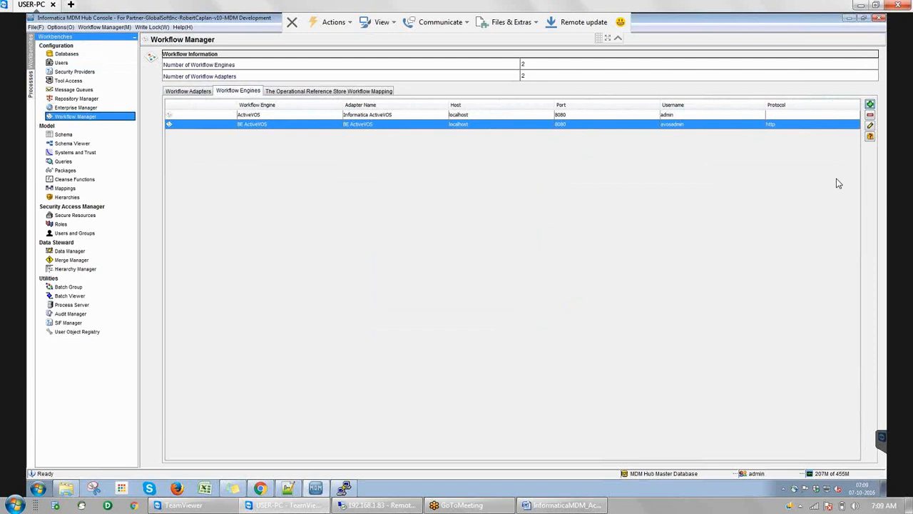
Review the BE ActiveVOS engine settings (port 8080, username, password) and close them unchanged
{"action": "left_click", "coordinate": [870, 127]}
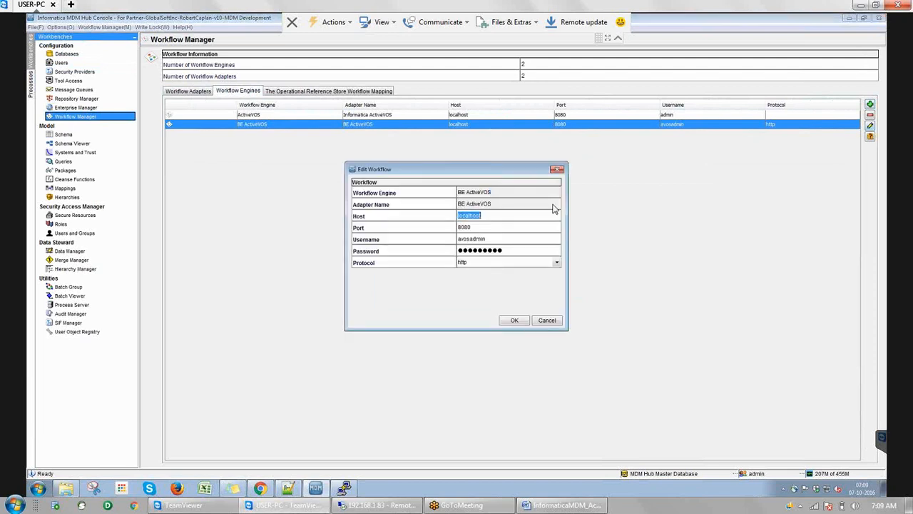
{"action": "left_click", "coordinate": [485, 225]}
{"action": "left_click", "coordinate": [494, 236]}
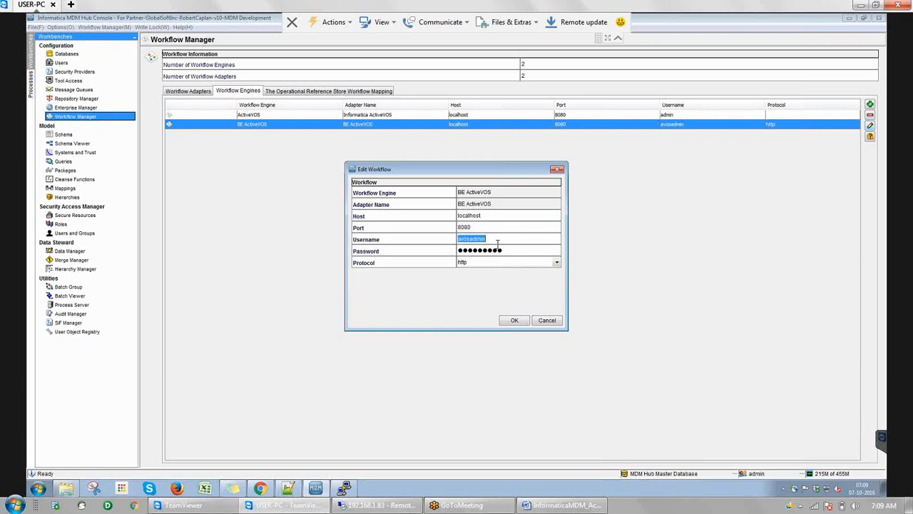
{"action": "left_click", "coordinate": [511, 247]}
{"action": "left_click", "coordinate": [546, 320]}
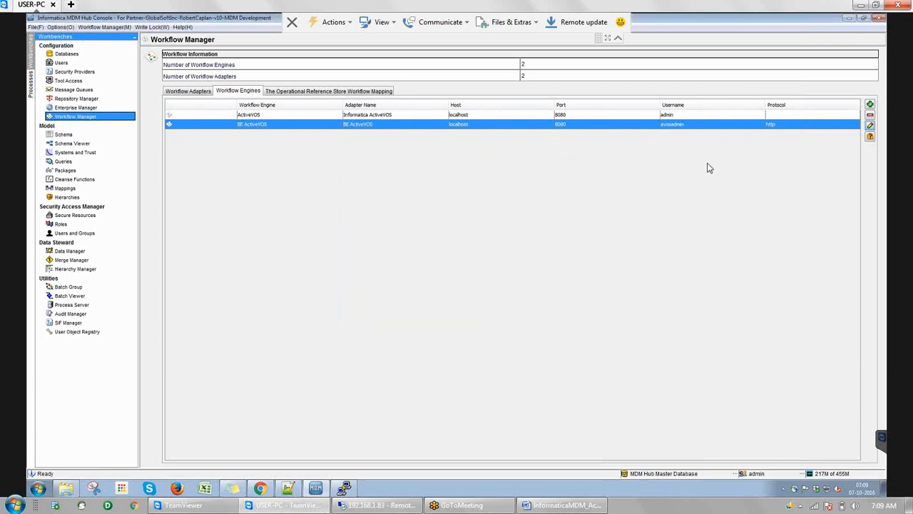
Test the BE ActiveVOS engine connection, acknowledge the success, and view the ORS workflow mapping
{"action": "left_click", "coordinate": [869, 137]}
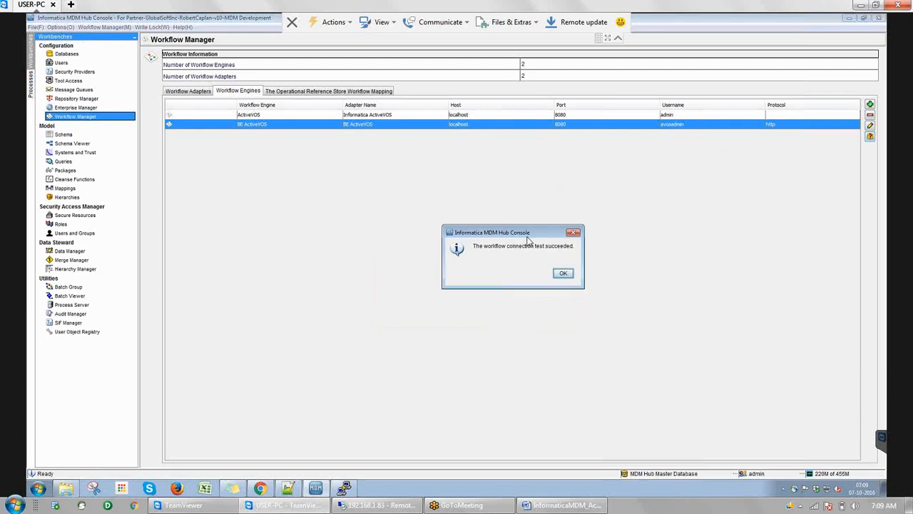
{"action": "left_click", "coordinate": [563, 275]}
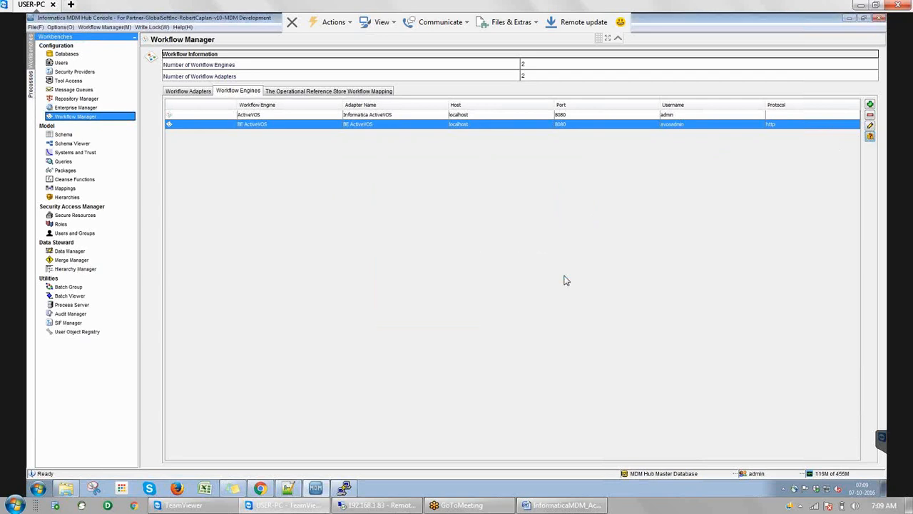
{"action": "left_click", "coordinate": [339, 94]}
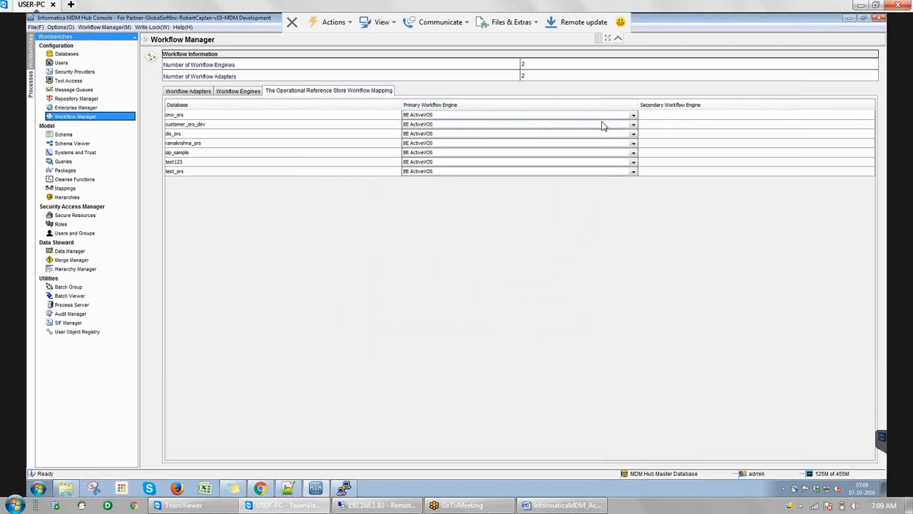
Select the cmx_ors mapping and open the Roles tool on the cmx_ors database
{"action": "left_click", "coordinate": [681, 117]}
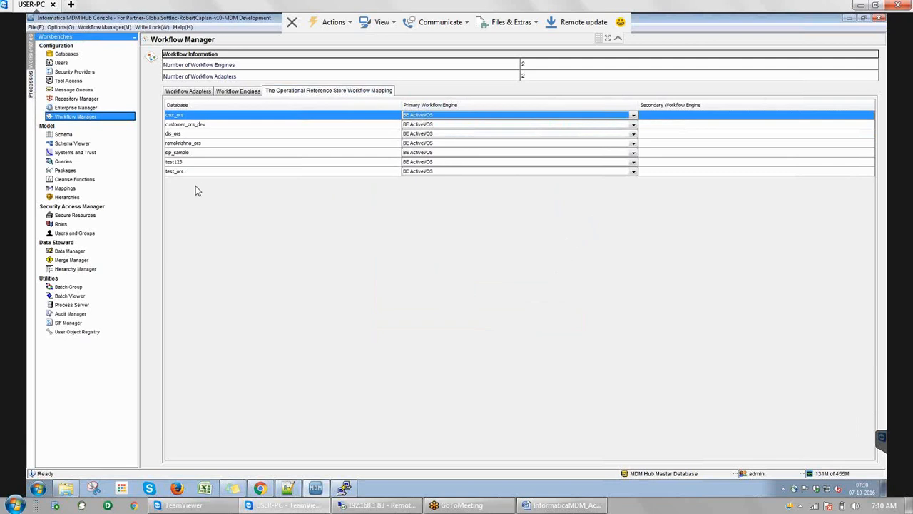
{"action": "left_click", "coordinate": [72, 144]}
{"action": "left_click", "coordinate": [71, 226]}
{"action": "left_click", "coordinate": [500, 266]}
{"action": "left_click", "coordinate": [423, 222]}
{"action": "double_click", "coordinate": [423, 221]}
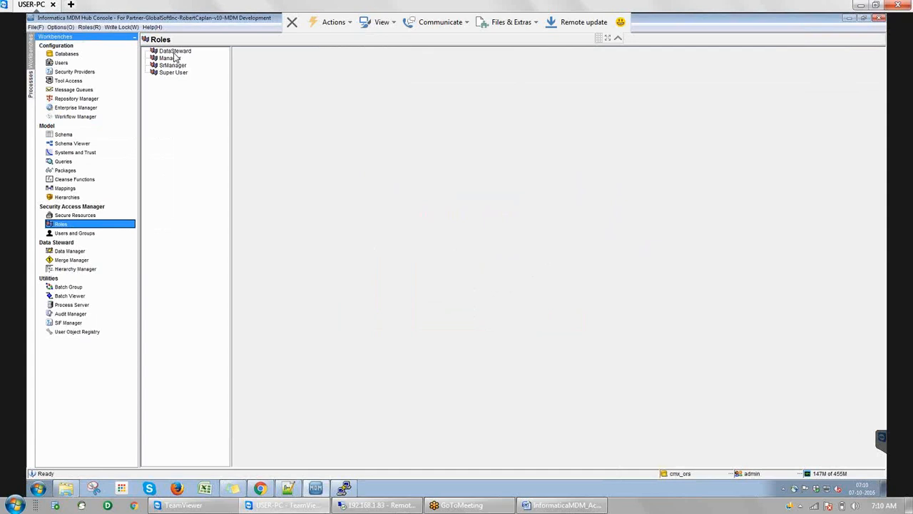
Expand the DataSteward role's Custom Resources down to MDM_sample_ActiveVOS_BE
{"action": "left_click", "coordinate": [174, 53]}
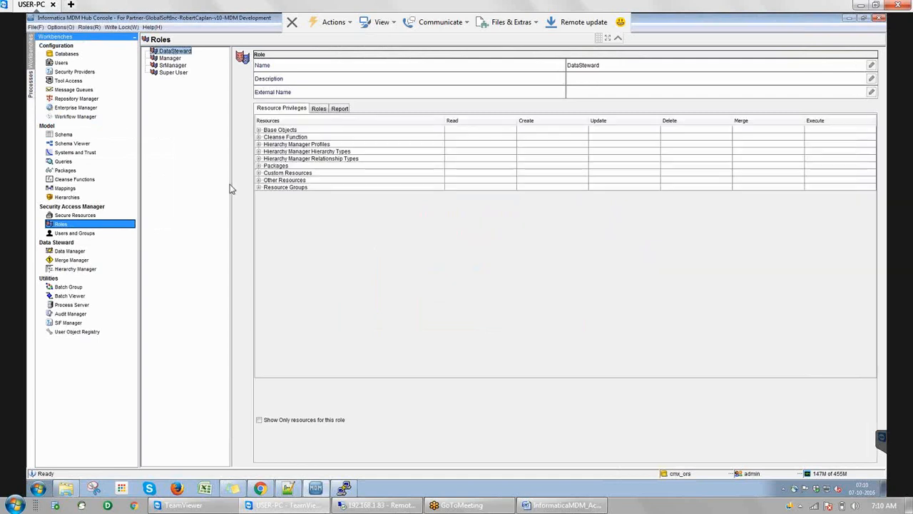
{"action": "left_click", "coordinate": [258, 130]}
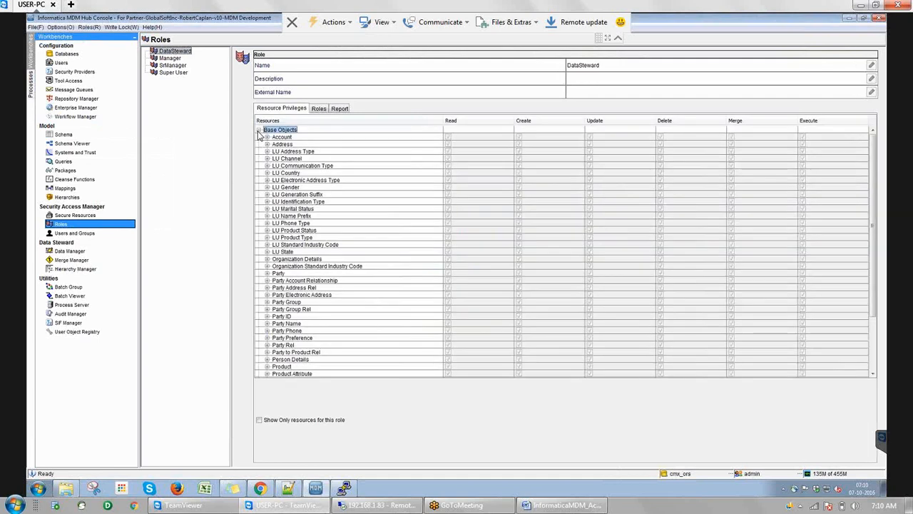
{"action": "left_click", "coordinate": [258, 129]}
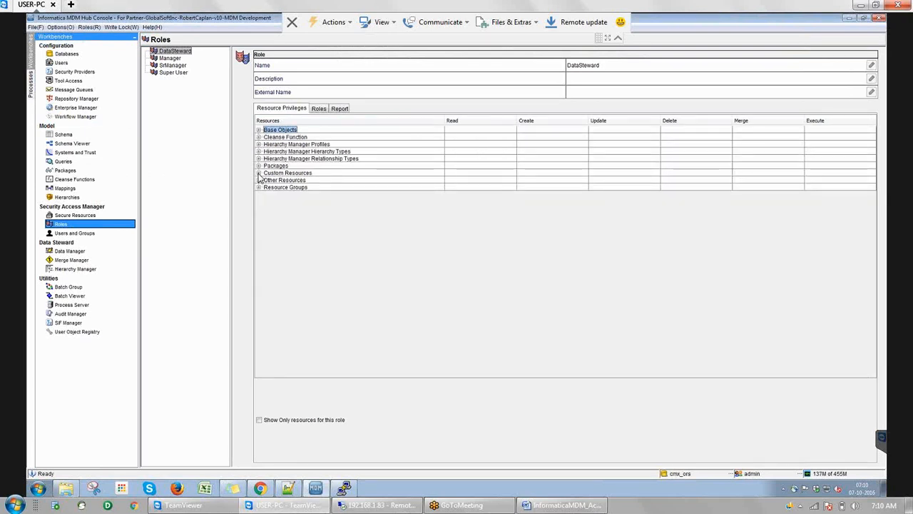
{"action": "left_click", "coordinate": [258, 174]}
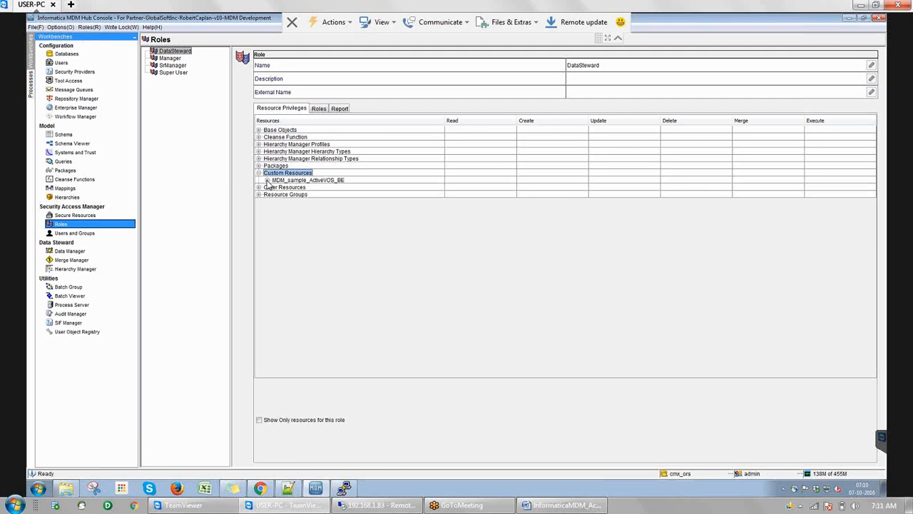
{"action": "left_click", "coordinate": [266, 180]}
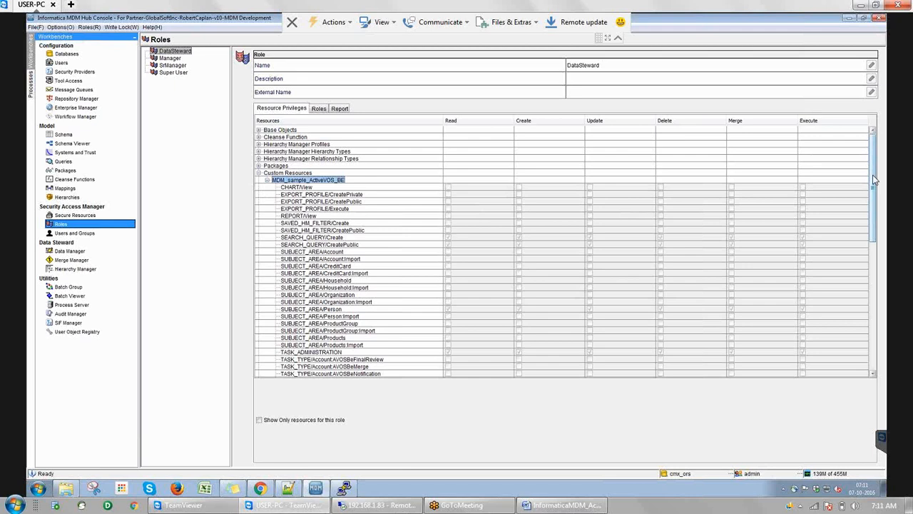
Acquire the write lock so the role's privileges can be edited
{"action": "left_click_drag", "start_coordinate": [874, 176], "coordinate": [874, 176]}
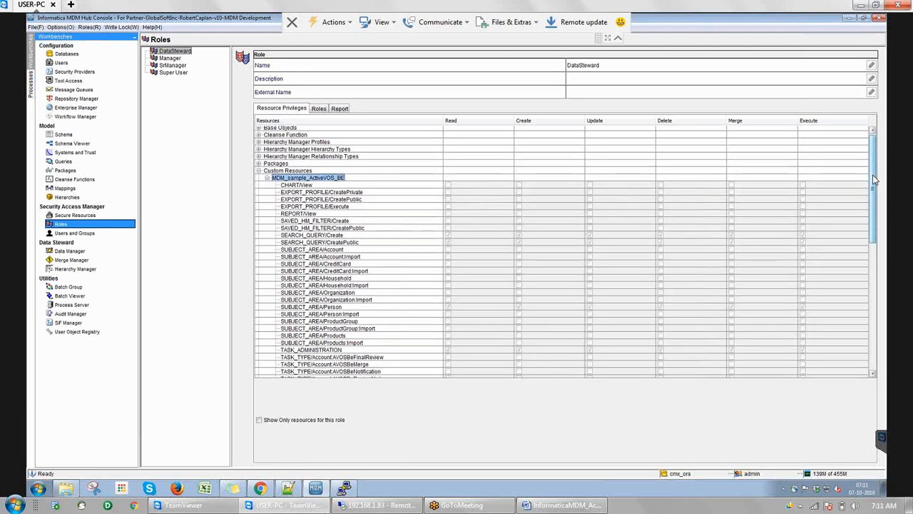
{"action": "left_click_drag", "start_coordinate": [875, 180], "coordinate": [874, 185]}
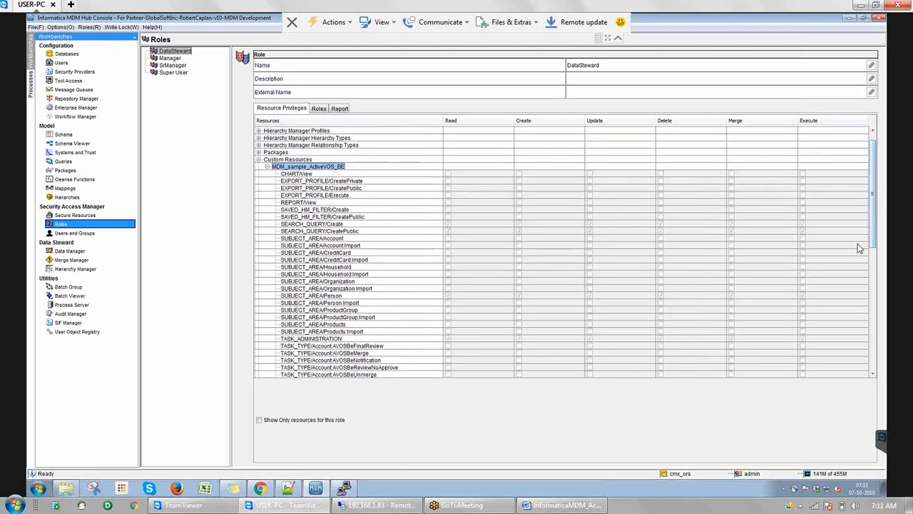
{"action": "left_click", "coordinate": [121, 27]}
{"action": "left_click", "coordinate": [125, 39]}
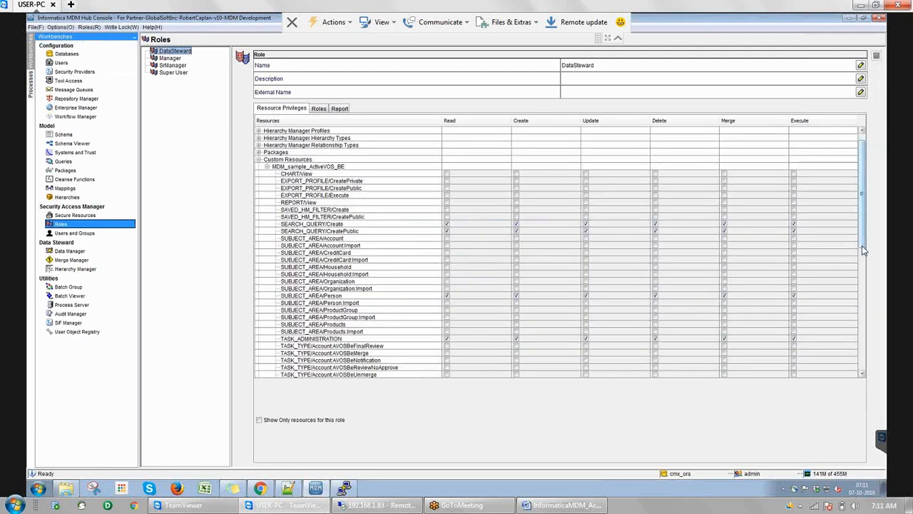
Mark DataSteward's TASK_TYPE/Person rows from AVOSBeFinalReview through AVOSBeUpdate
{"action": "left_click_drag", "start_coordinate": [862, 246], "coordinate": [864, 264]}
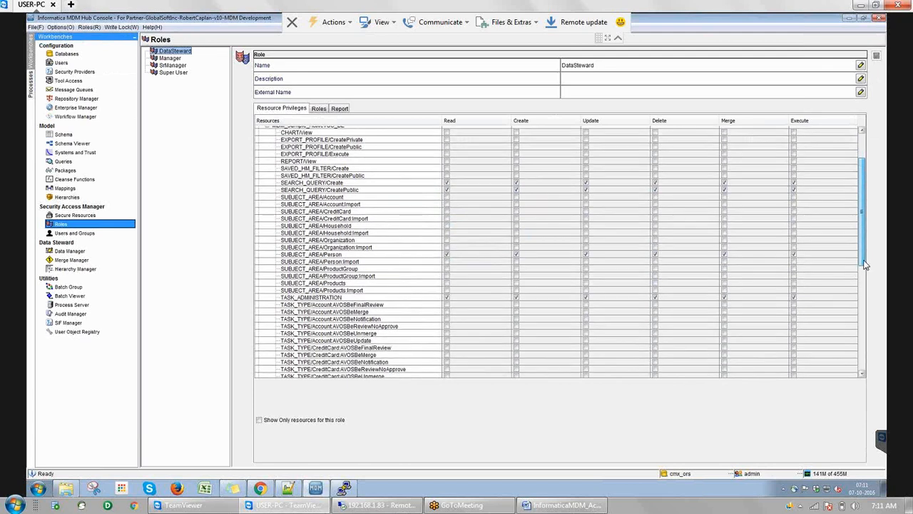
{"action": "left_click_drag", "start_coordinate": [864, 264], "coordinate": [862, 374]}
{"action": "left_click", "coordinate": [353, 280]}
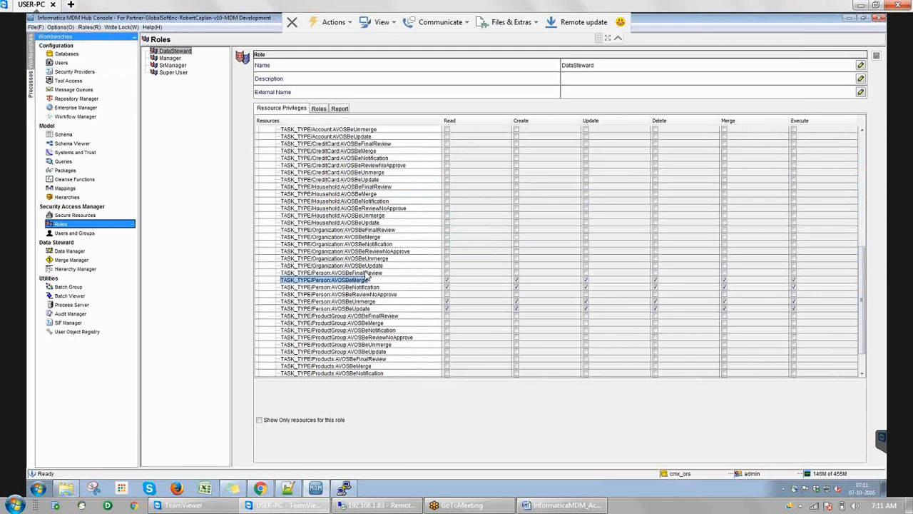
{"action": "left_click", "coordinate": [367, 273]}
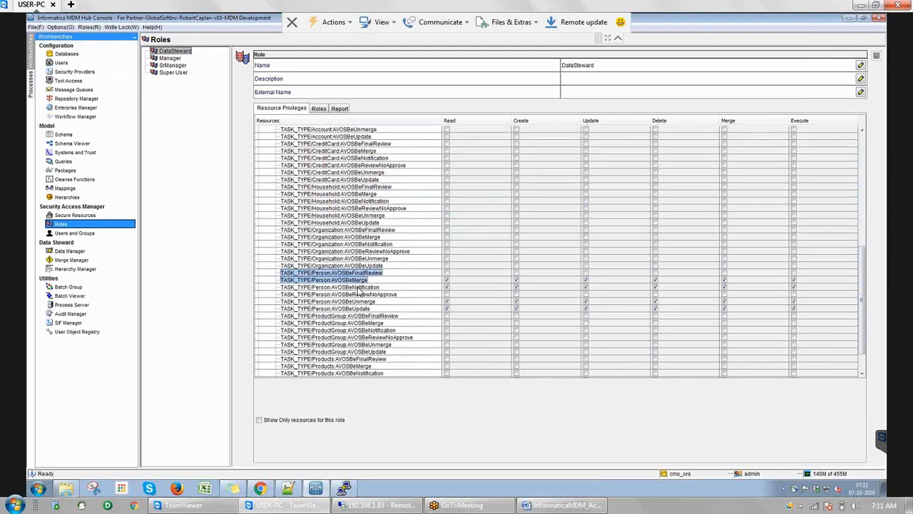
{"action": "left_click", "coordinate": [357, 286], "text": "shift"}
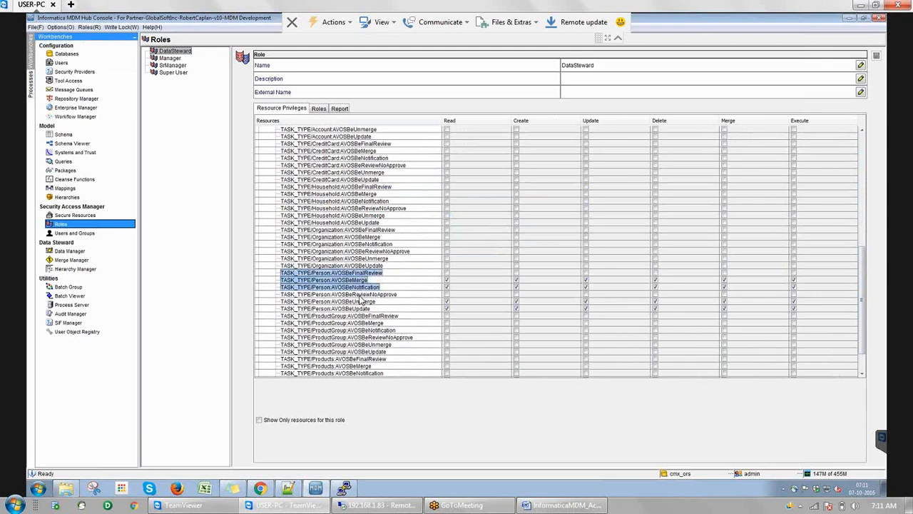
{"action": "left_click", "coordinate": [359, 295], "text": "shift"}
{"action": "left_click", "coordinate": [358, 301], "text": "shift"}
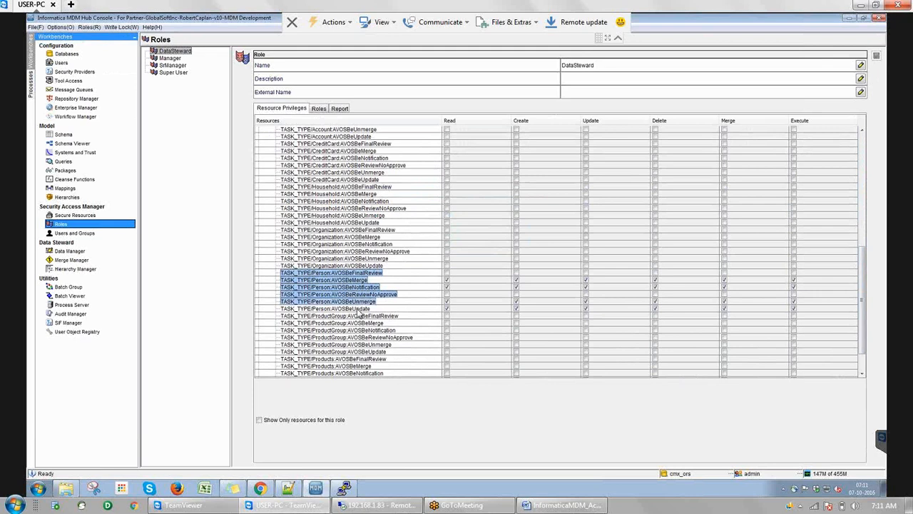
{"action": "left_click", "coordinate": [358, 309], "text": "shift"}
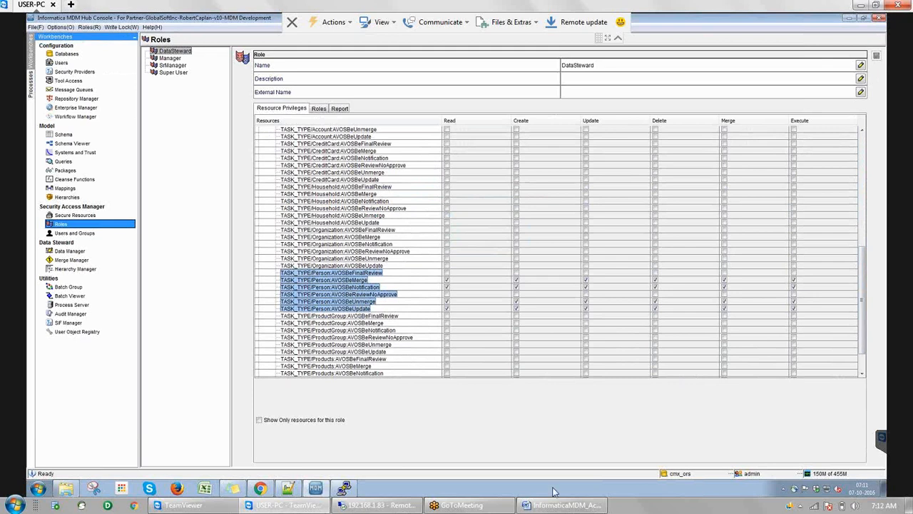
{"action": "mouse_move", "coordinate": [569, 507]}
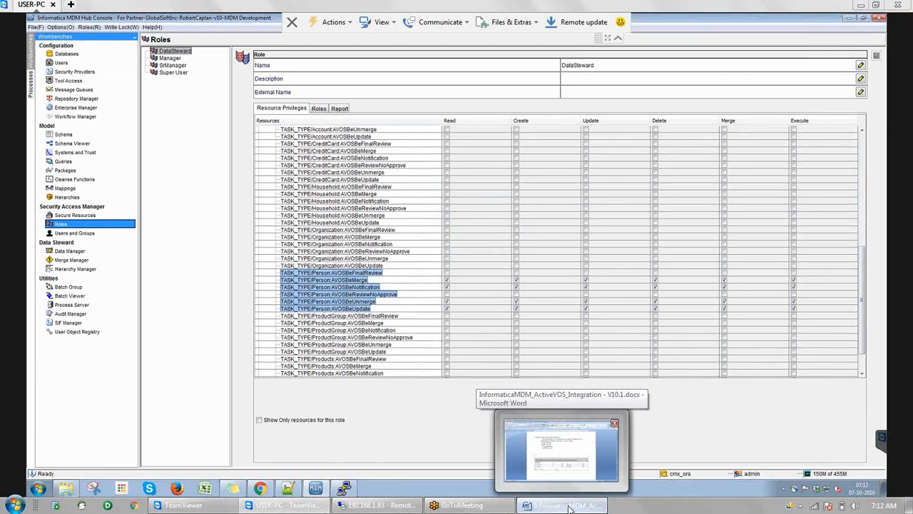
Read the guide's User Roles for Workflows table for DataSteward, Manager and SrManager, then return to TeamViewer
{"action": "left_click", "coordinate": [569, 507]}
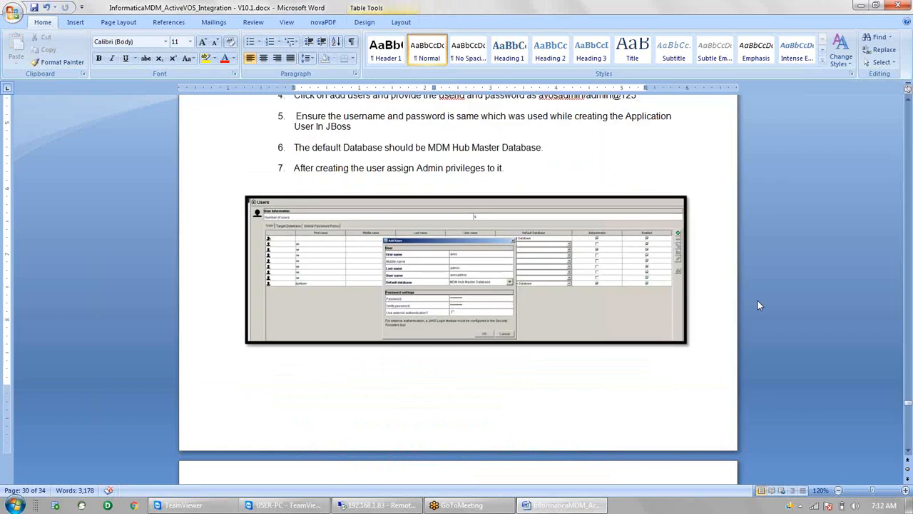
{"action": "key", "text": "Page_Down"}
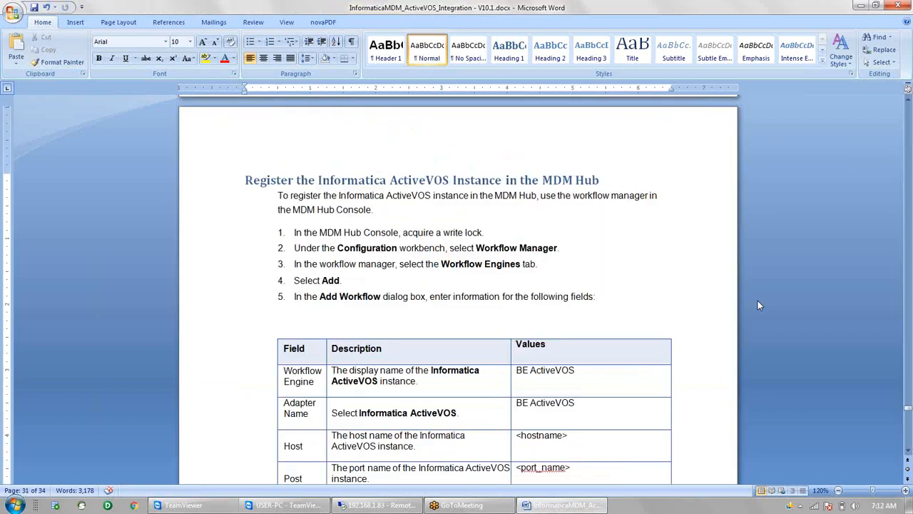
{"action": "key", "text": "Page_Down"}
{"action": "key", "text": "Page_Down"}
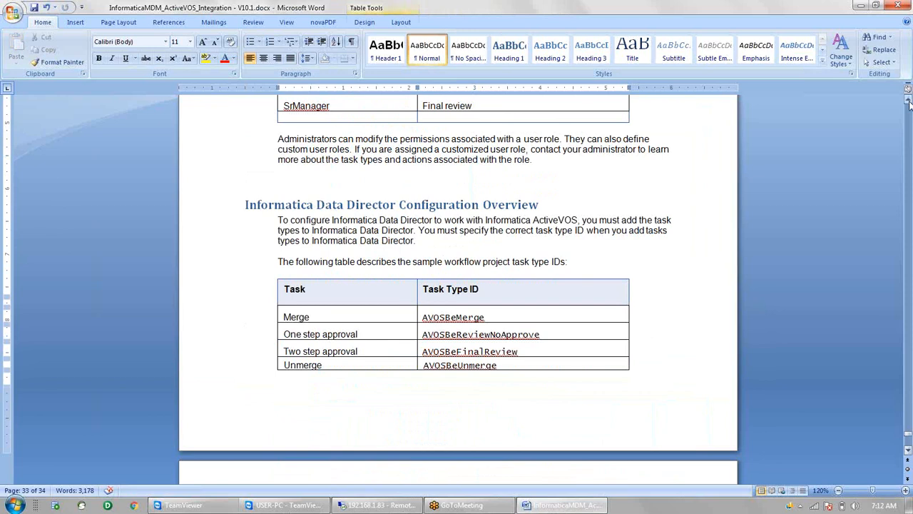
{"action": "left_click", "coordinate": [909, 103]}
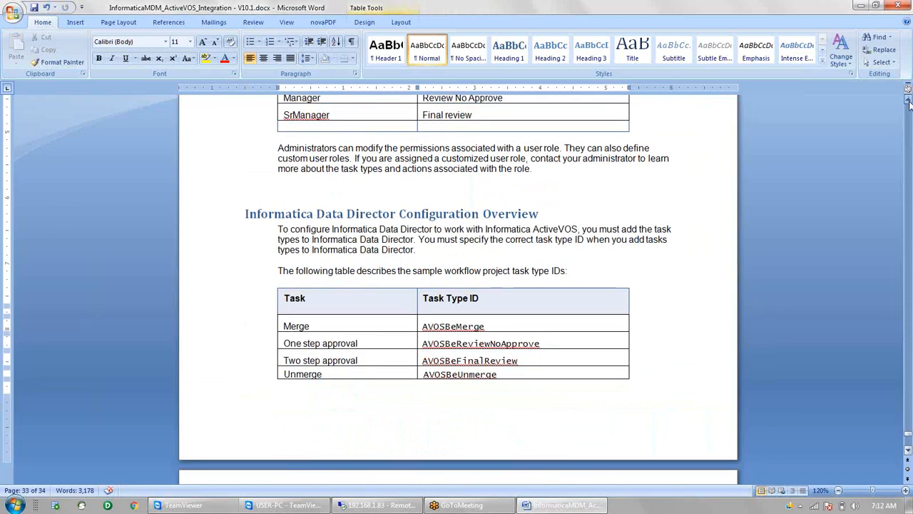
{"action": "scroll", "coordinate": [910, 103], "scroll_direction": "up", "scroll_amount": 2}
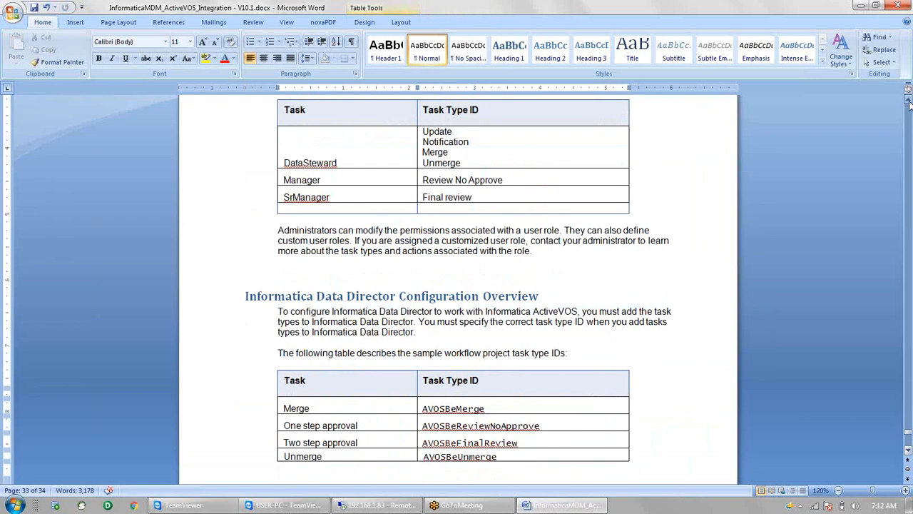
{"action": "scroll", "coordinate": [910, 103], "scroll_direction": "up", "scroll_amount": 3}
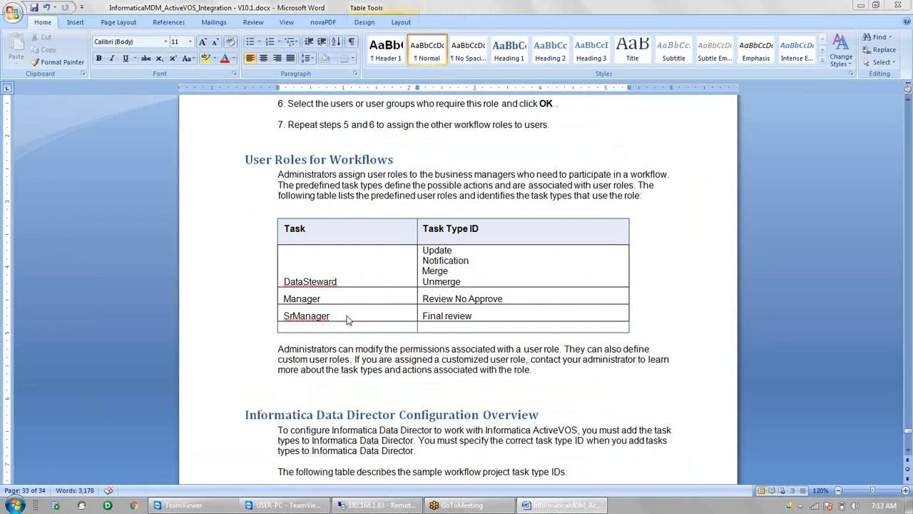
{"action": "key", "text": "alt+Tab"}
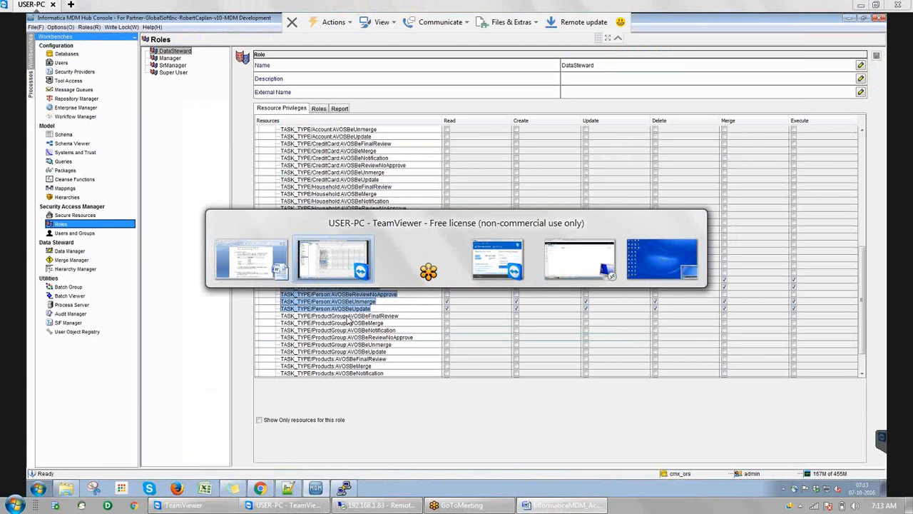
{"action": "left_click", "coordinate": [324, 273]}
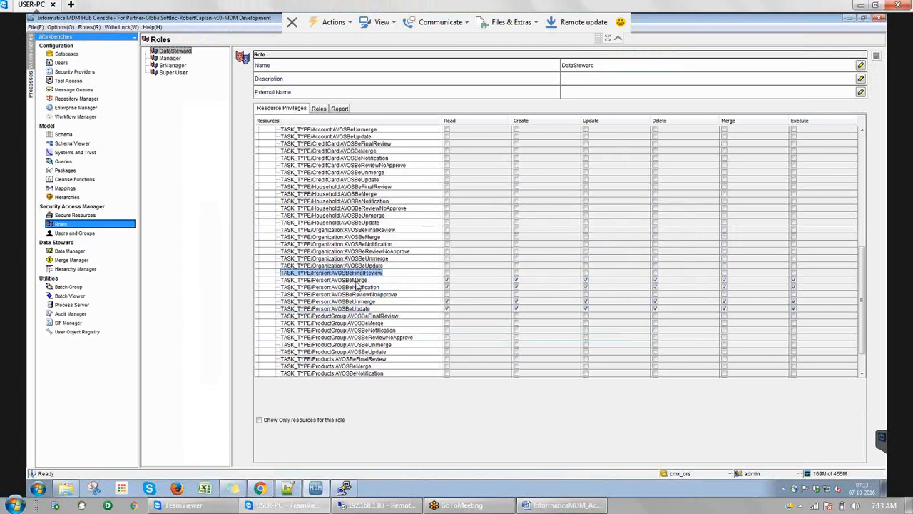
{"action": "left_click", "coordinate": [356, 282]}
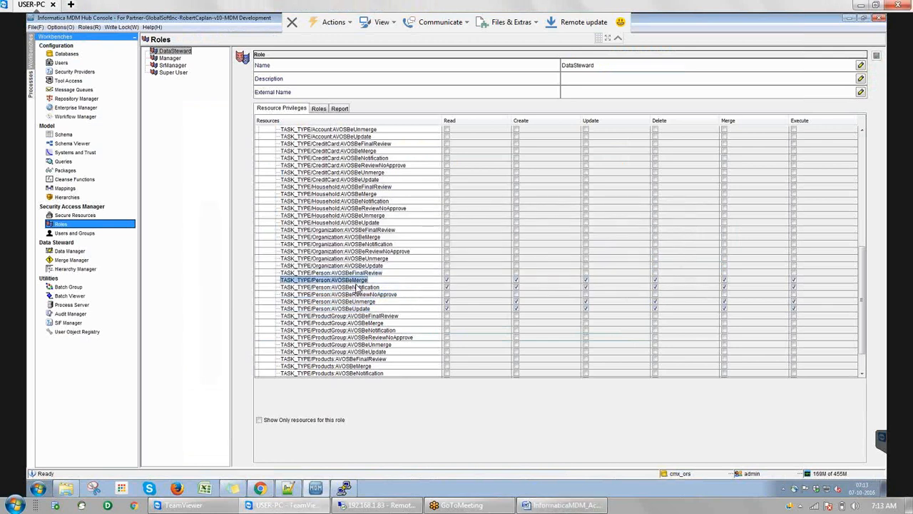
{"action": "left_click", "coordinate": [355, 287]}
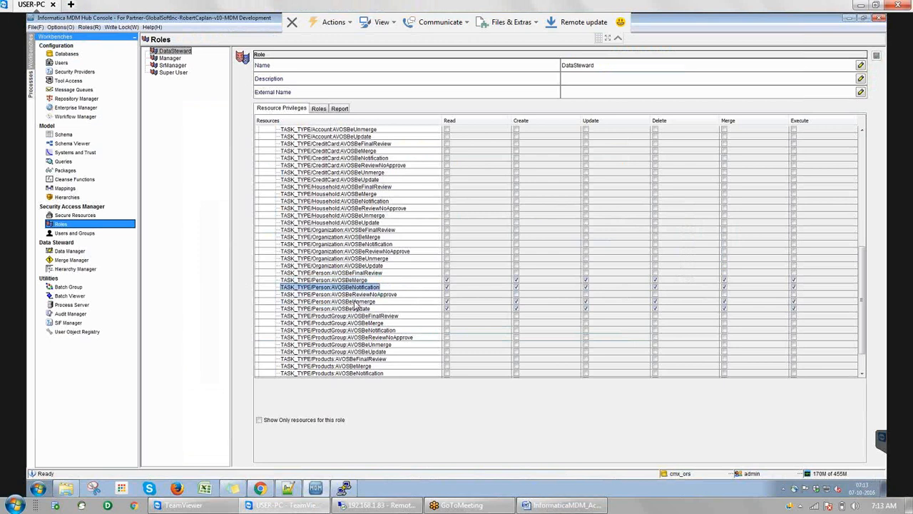
{"action": "left_click", "coordinate": [355, 303]}
{"action": "left_click", "coordinate": [355, 309]}
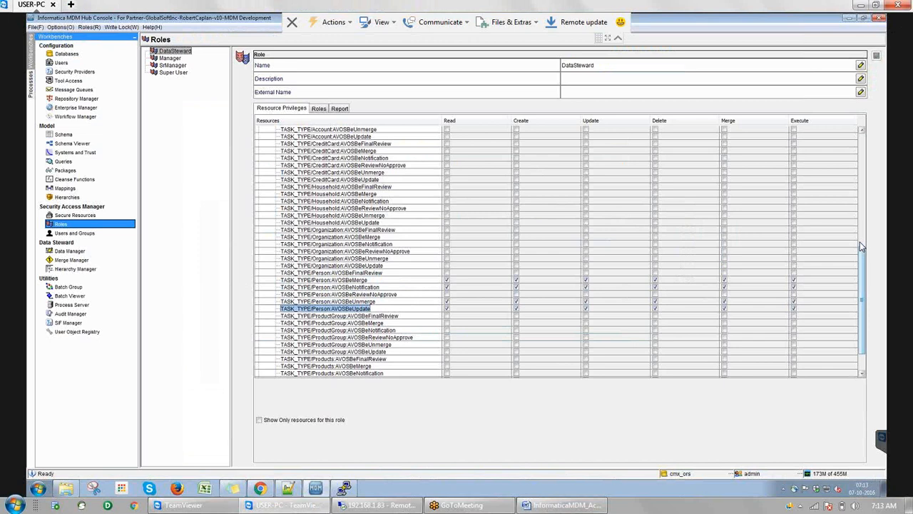
{"action": "left_click_drag", "start_coordinate": [859, 242], "coordinate": [859, 241]}
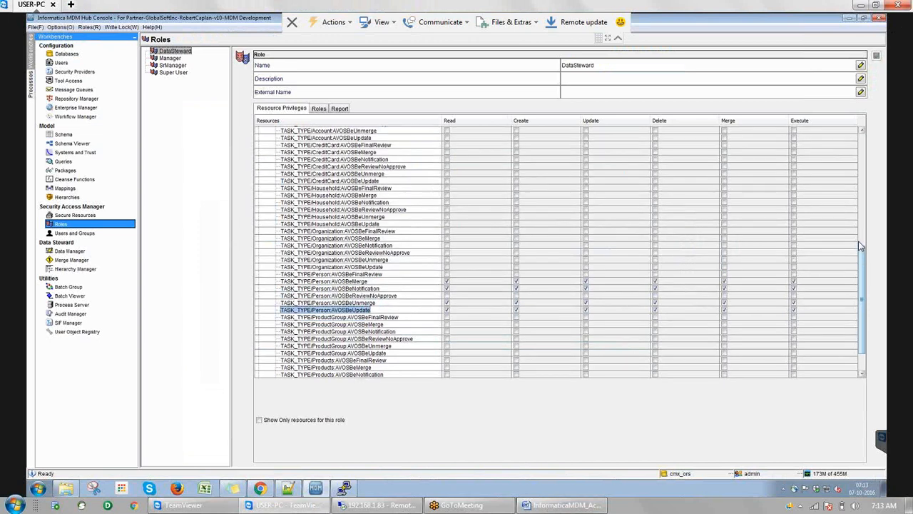
{"action": "left_click_drag", "start_coordinate": [859, 246], "coordinate": [853, 217]}
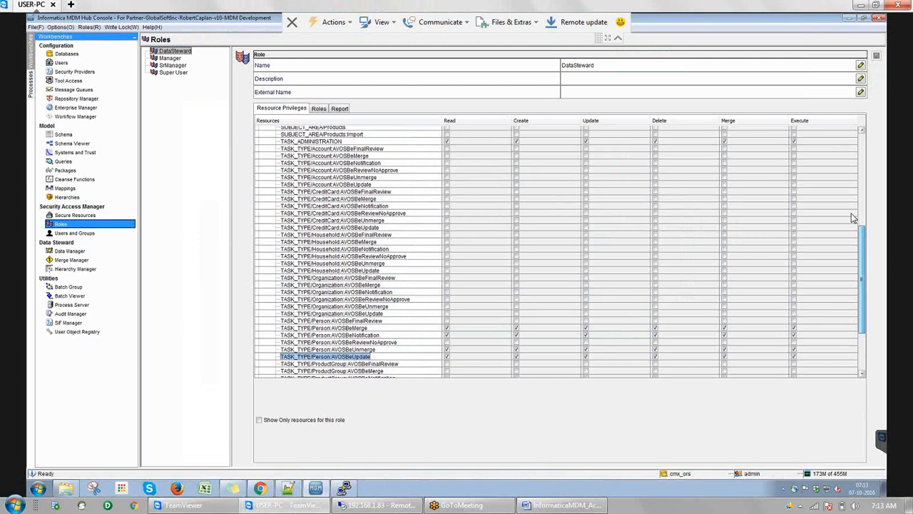
{"action": "left_click_drag", "start_coordinate": [852, 218], "coordinate": [850, 135]}
{"action": "left_click", "coordinate": [308, 161]}
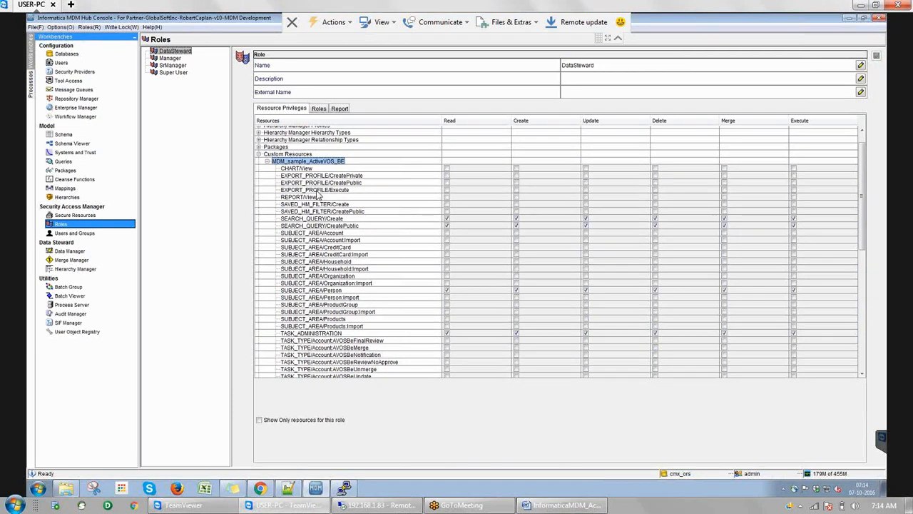
Review DataSteward's SUBJECT_AREA/Person and SEARCH_QUERY privileges, then switch to the Manager role
{"action": "left_click", "coordinate": [323, 291]}
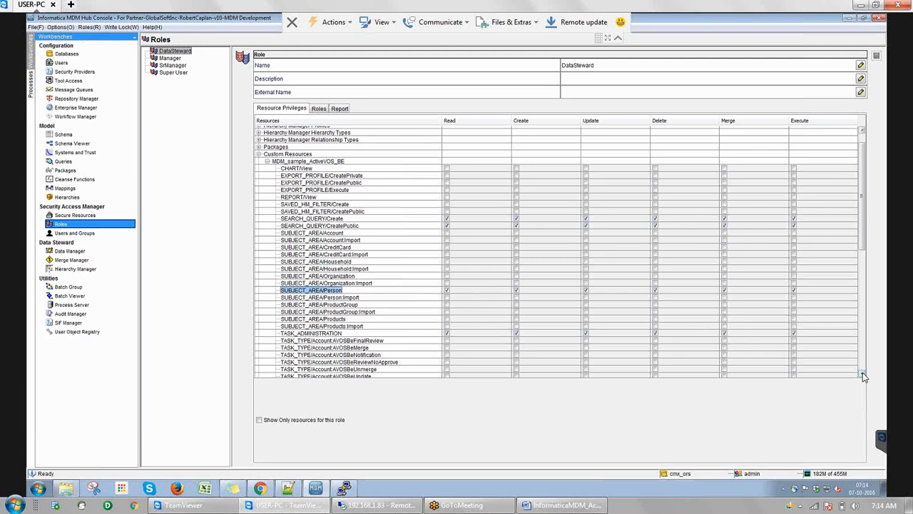
{"action": "left_click", "coordinate": [305, 219]}
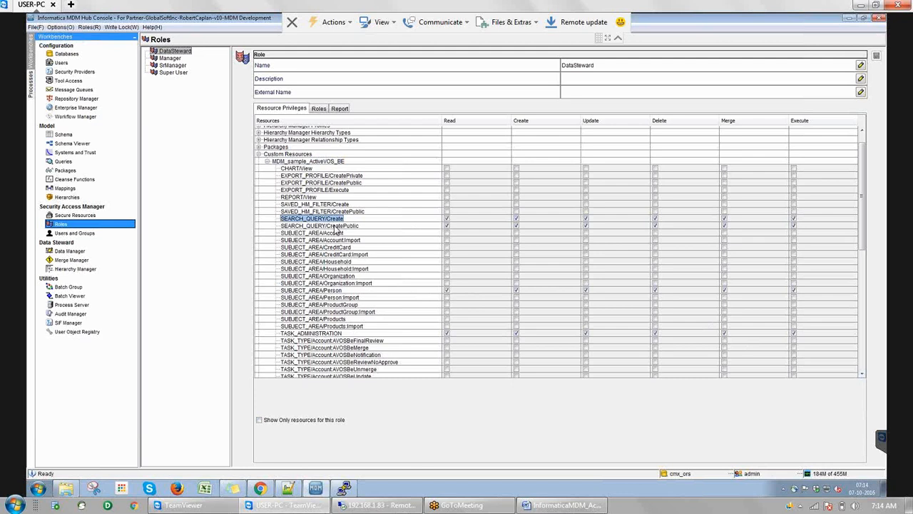
{"action": "left_click", "coordinate": [335, 227]}
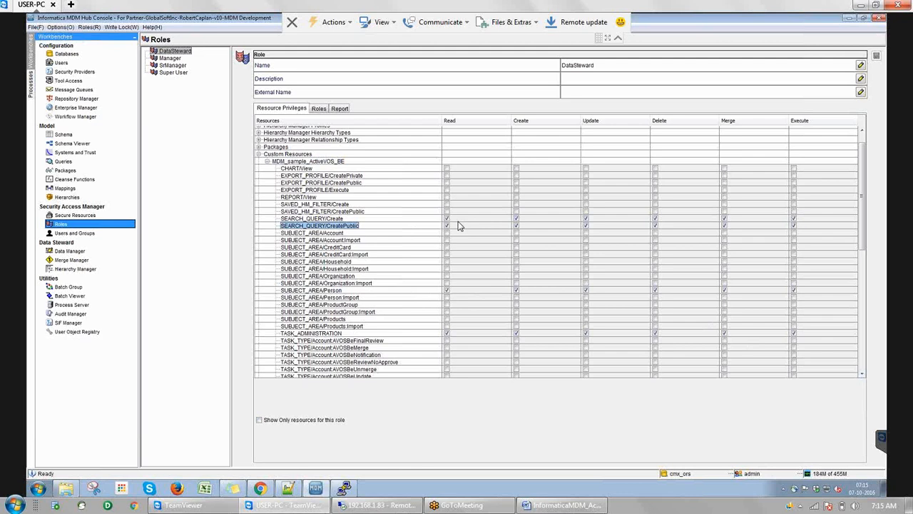
{"action": "left_click", "coordinate": [170, 57]}
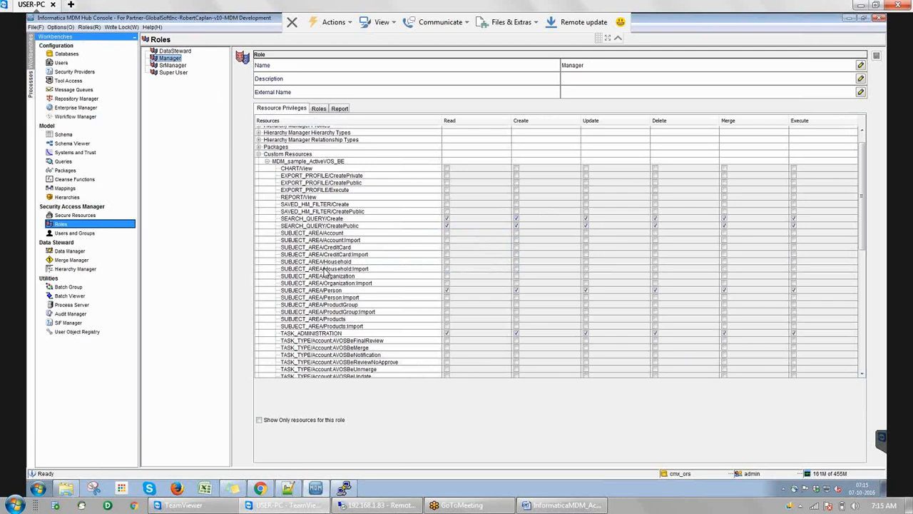
Inspect Manager's SUBJECT_AREA/Person and TASK_TYPE/Person privileges, then open Users and Groups
{"action": "left_click", "coordinate": [323, 291]}
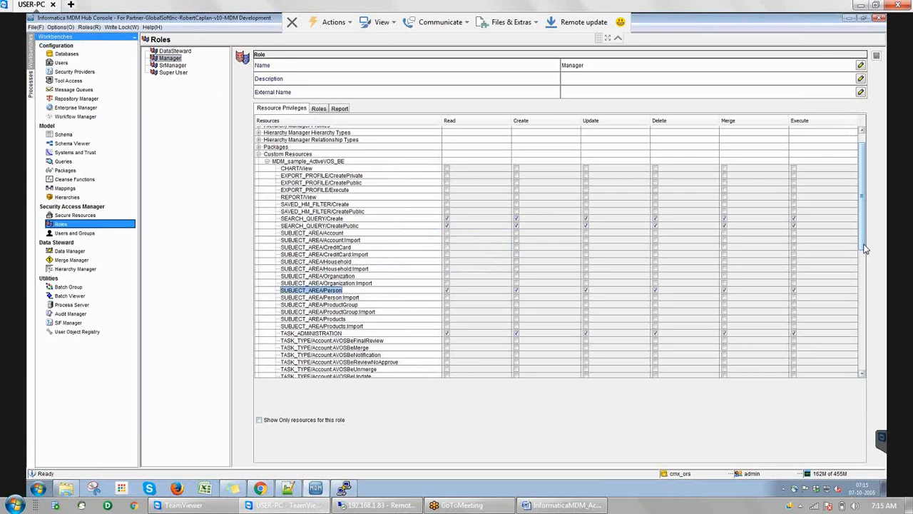
{"action": "scroll", "coordinate": [865, 248], "scroll_direction": "down", "scroll_amount": 1}
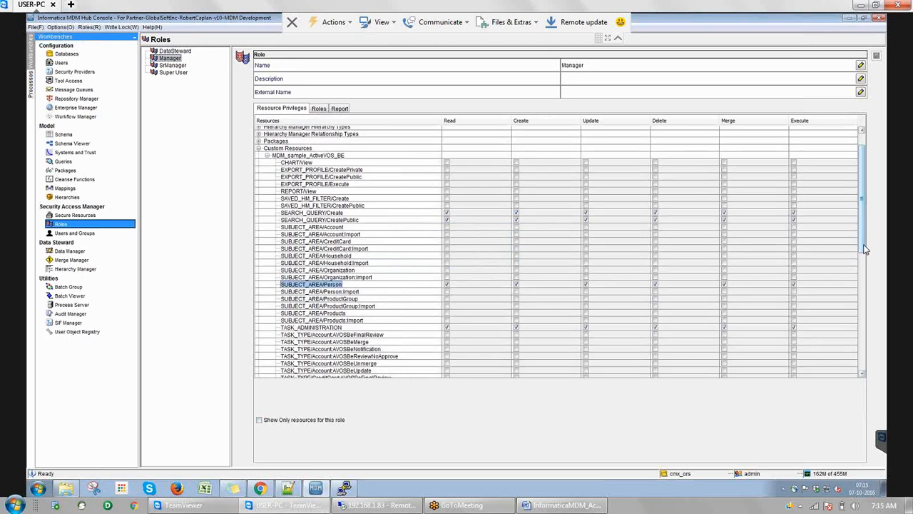
{"action": "left_click_drag", "start_coordinate": [864, 249], "coordinate": [862, 272]}
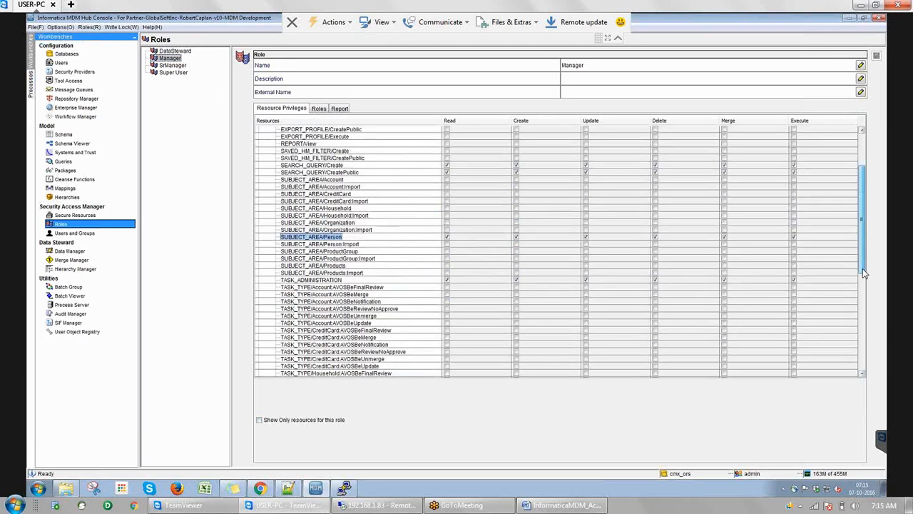
{"action": "left_click_drag", "start_coordinate": [862, 269], "coordinate": [850, 309]}
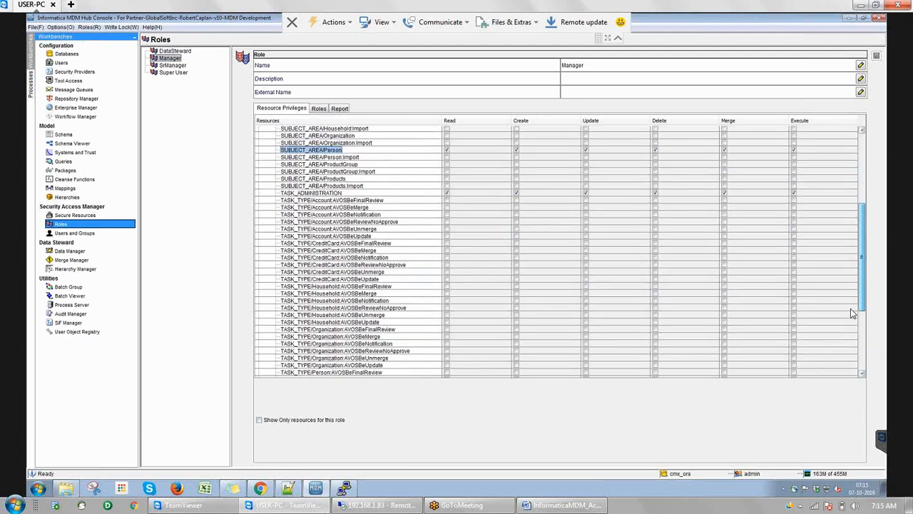
{"action": "scroll", "coordinate": [851, 309], "scroll_direction": "down", "scroll_amount": 4}
{"action": "left_click", "coordinate": [370, 317]}
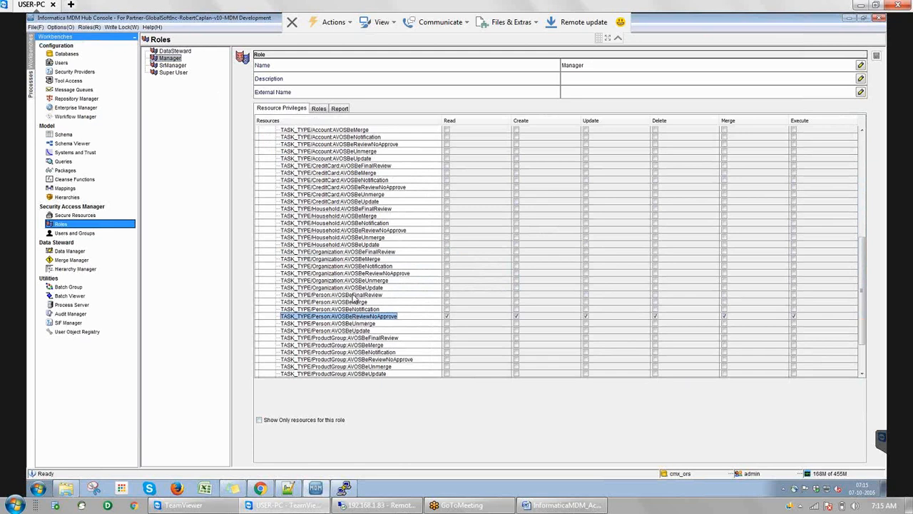
{"action": "left_click", "coordinate": [354, 295]}
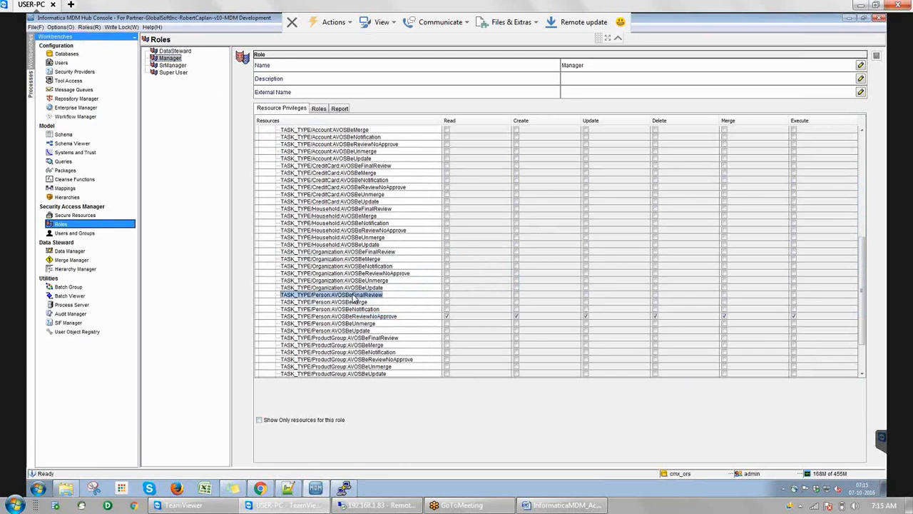
{"action": "left_click", "coordinate": [78, 233]}
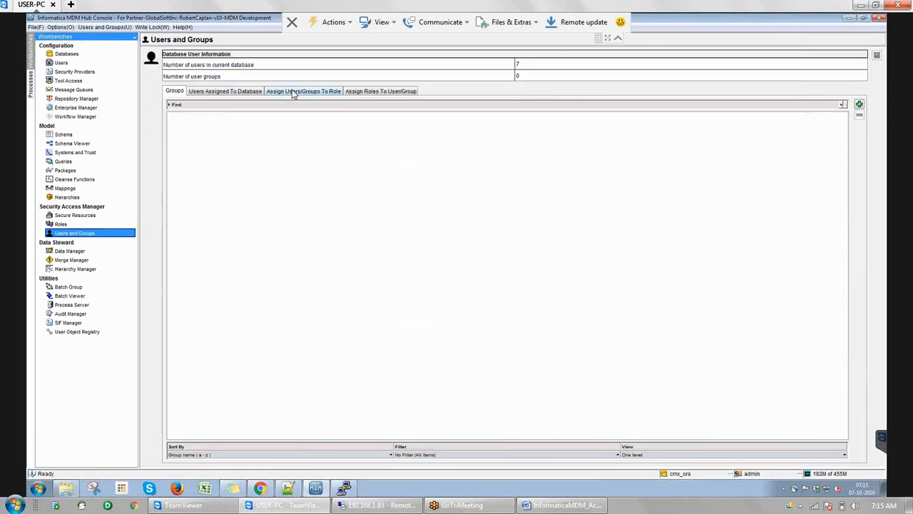
Expand the DataSteward, Manager and SrManager nodes under Assign Users/Groups To Role
{"action": "left_click", "coordinate": [292, 92]}
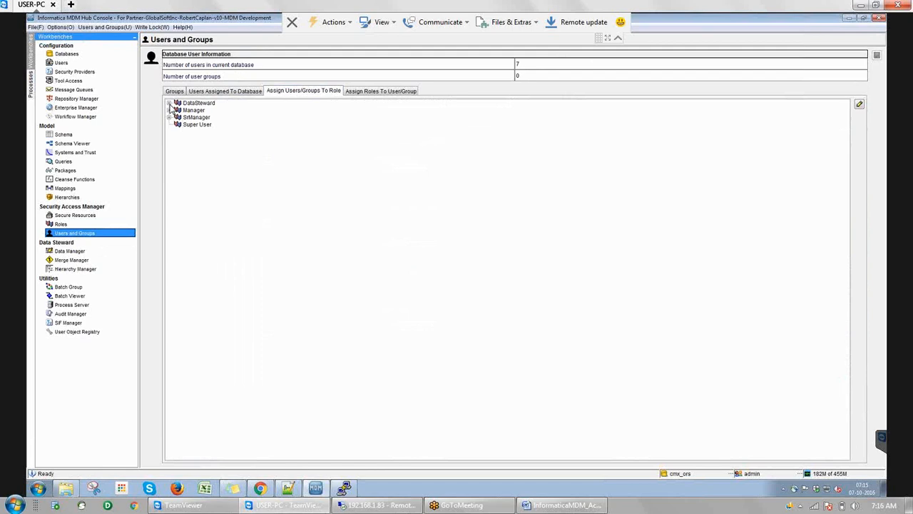
{"action": "left_click", "coordinate": [169, 104]}
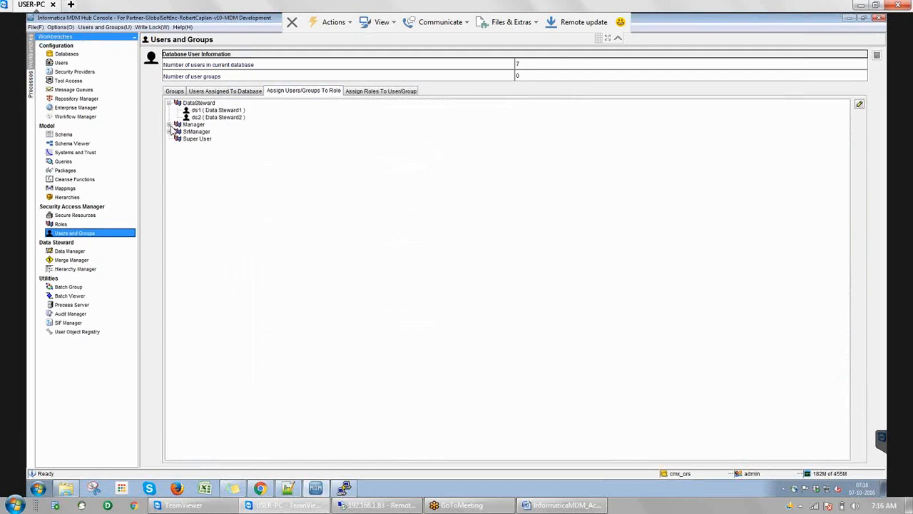
{"action": "left_click", "coordinate": [169, 125]}
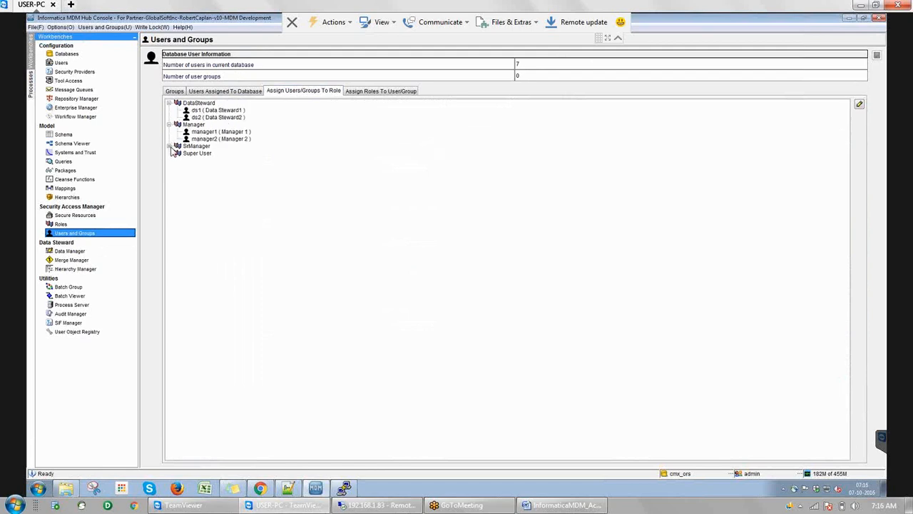
{"action": "left_click", "coordinate": [170, 147]}
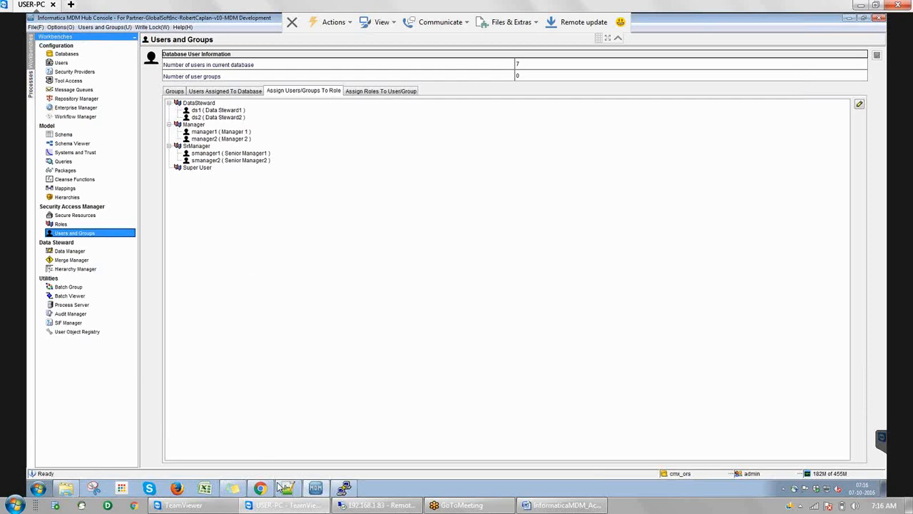
{"action": "mouse_move", "coordinate": [263, 490]}
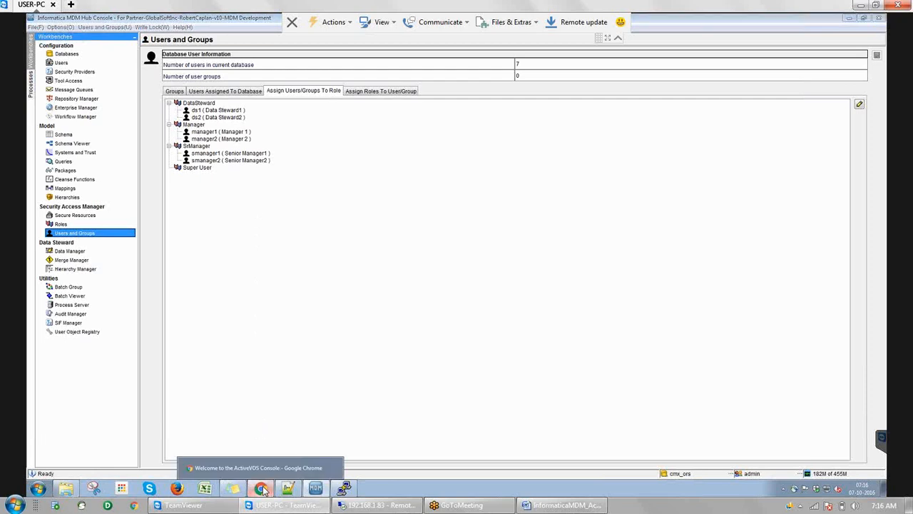
Reload the Data Director page, then trim its address to the /bdd path and load it
{"action": "left_click", "coordinate": [264, 490]}
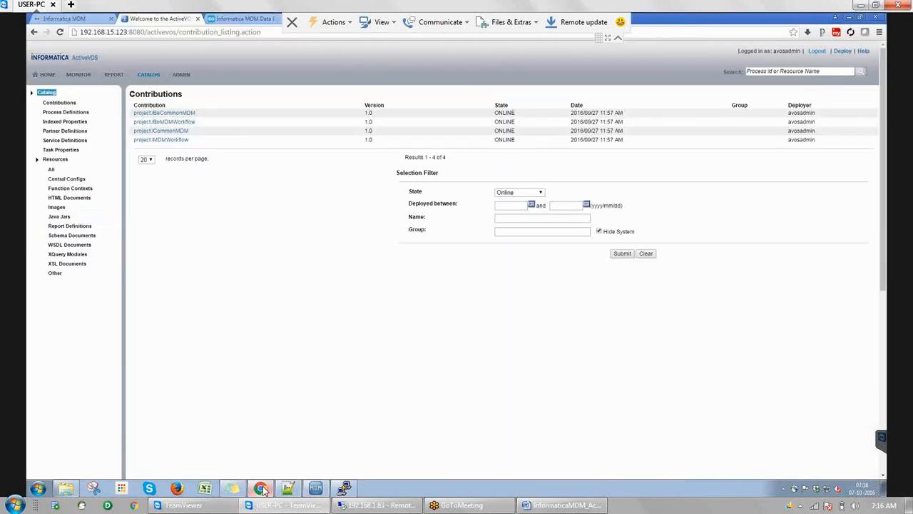
{"action": "left_click", "coordinate": [222, 20]}
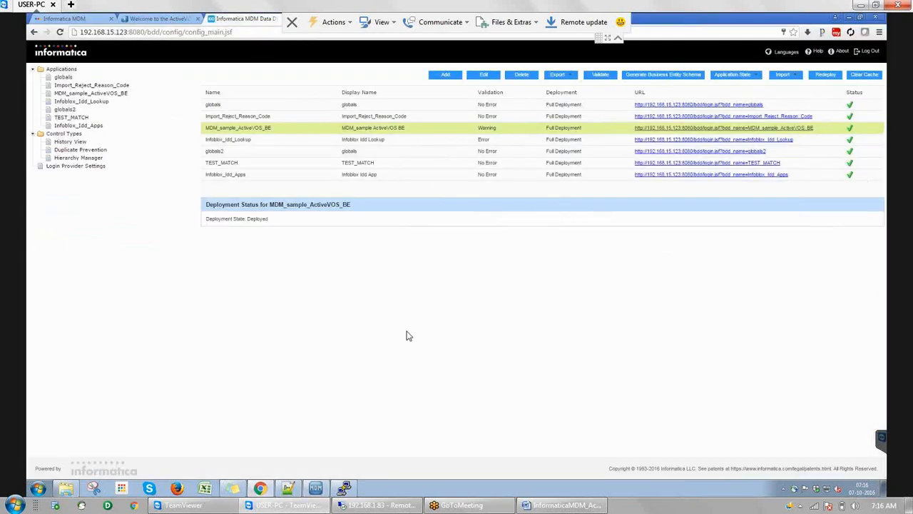
{"action": "key", "text": "F5"}
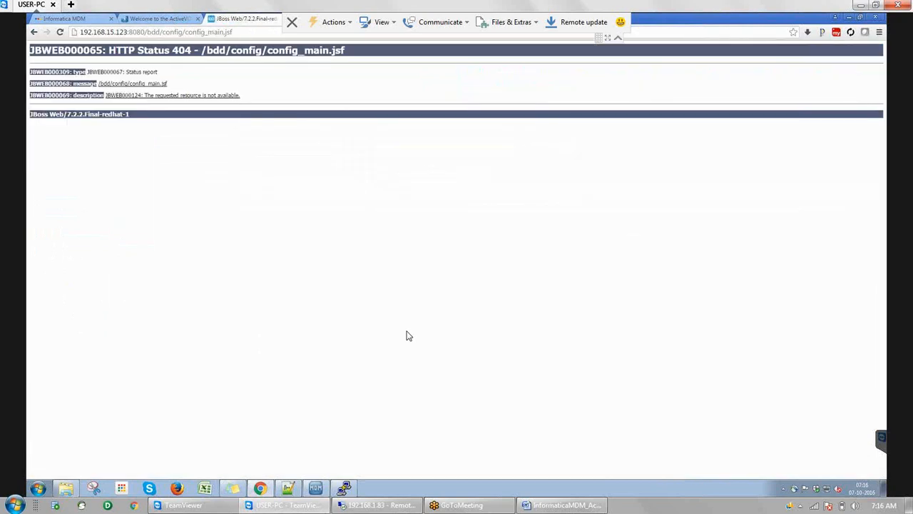
{"action": "left_click", "coordinate": [251, 32]}
{"action": "key", "text": "ctrl+a"}
{"action": "left_click", "coordinate": [251, 32]}
{"action": "key", "text": "BackSpace"}
{"action": "key", "text": "BackSpace"}
{"action": "key", "text": "BackSpace"}
{"action": "key", "text": "BackSpace"}
{"action": "key", "text": "BackSpace"}
{"action": "key", "text": "BackSpace"}
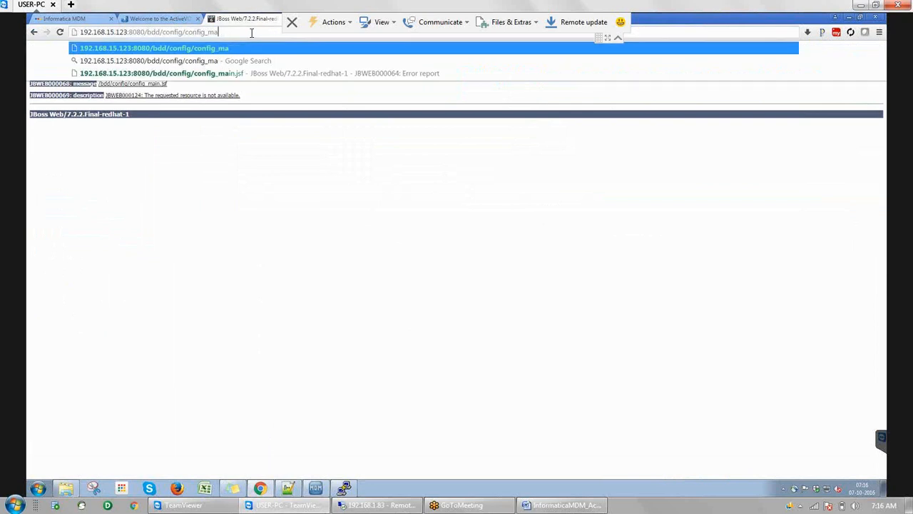
{"action": "key", "text": "ctrl+BackSpace"}
{"action": "key", "text": "BackSpace"}
{"action": "key", "text": "BackSpace"}
{"action": "key", "text": "BackSpace"}
{"action": "key", "text": "BackSpace"}
{"action": "key", "text": "BackSpace"}
{"action": "key", "text": "BackSpace"}
{"action": "key", "text": "BackSpace"}
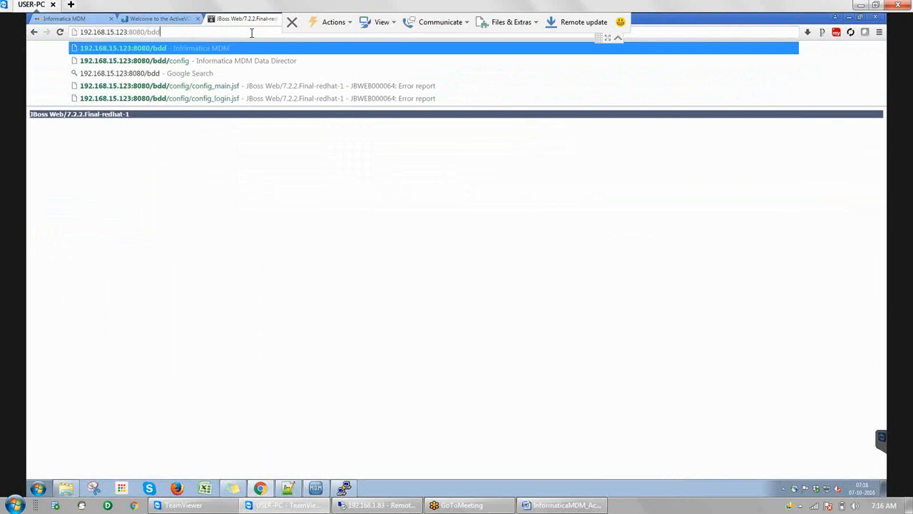
{"action": "key", "text": "Return"}
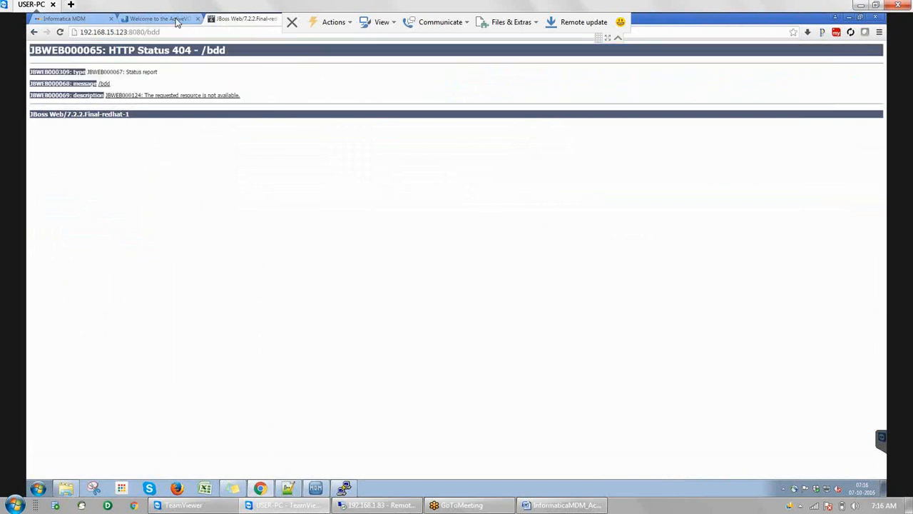
Look at the ActiveVOS tab, then load 192.168.15.123:8080/cmx/ in the JBoss tab
{"action": "left_click", "coordinate": [177, 23]}
{"action": "left_click", "coordinate": [265, 32]}
{"action": "left_click", "coordinate": [265, 32]}
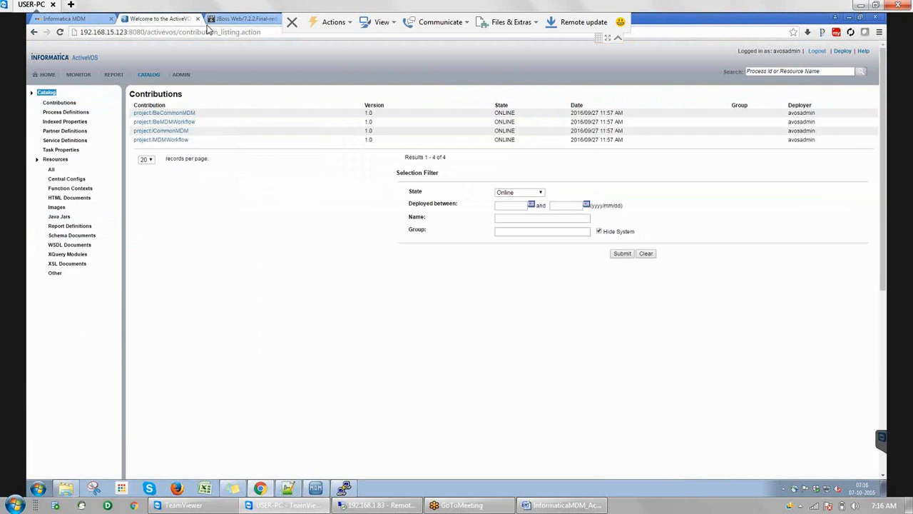
{"action": "left_click", "coordinate": [232, 20]}
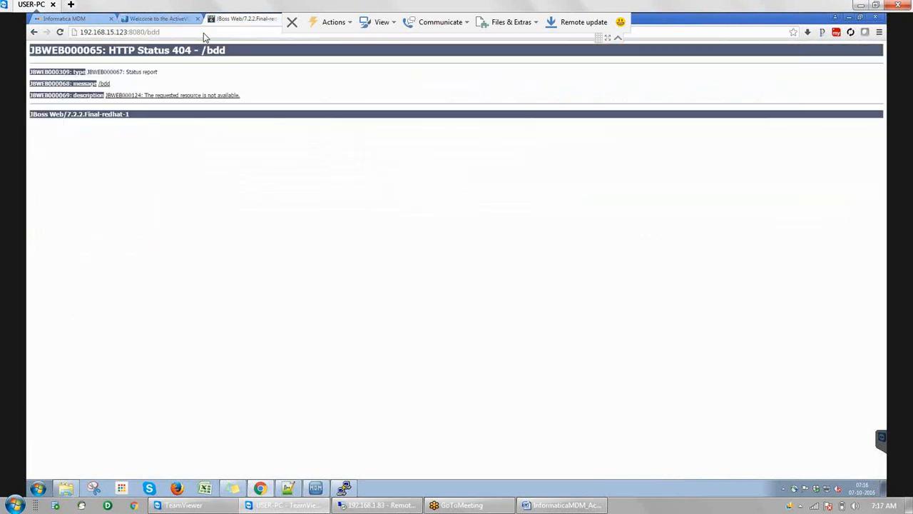
{"action": "left_click", "coordinate": [204, 32]}
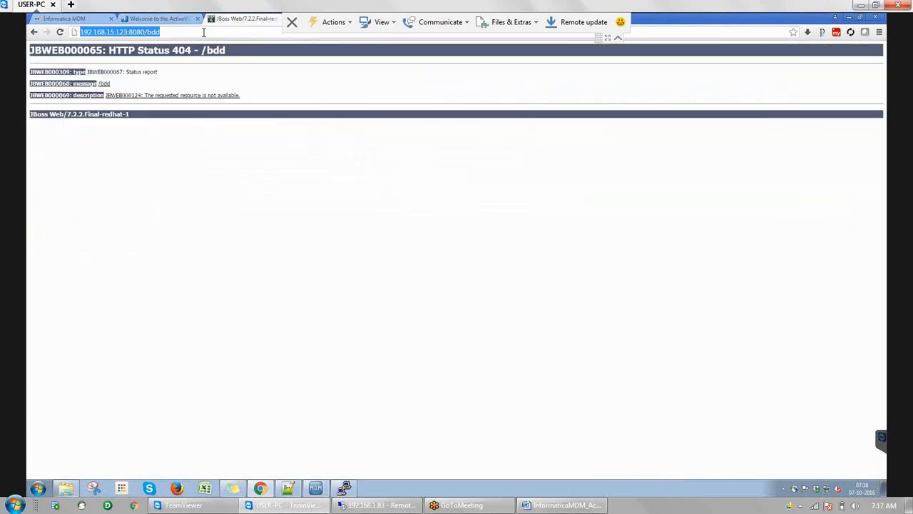
{"action": "left_click", "coordinate": [203, 32]}
{"action": "key", "text": "BackSpace"}
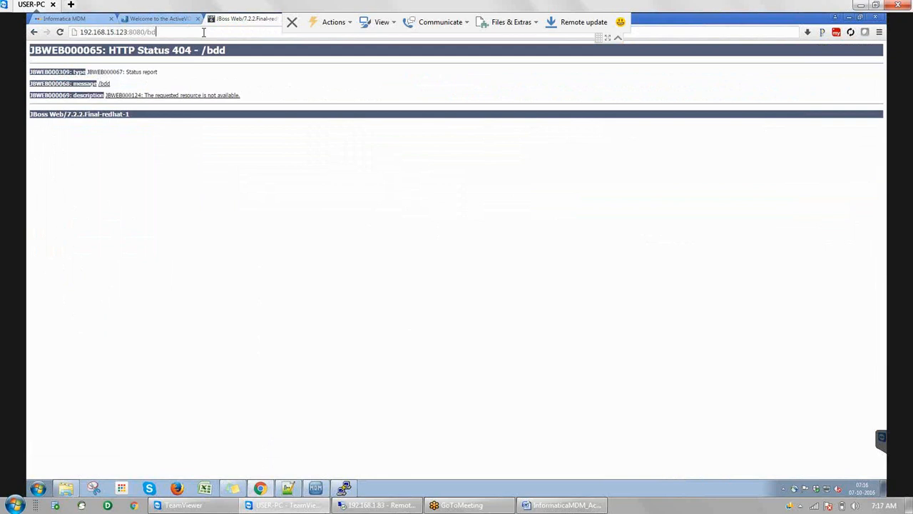
{"action": "key", "text": "BackSpace"}
{"action": "key", "text": "BackSpace"}
{"action": "type", "text": "cmx/"}
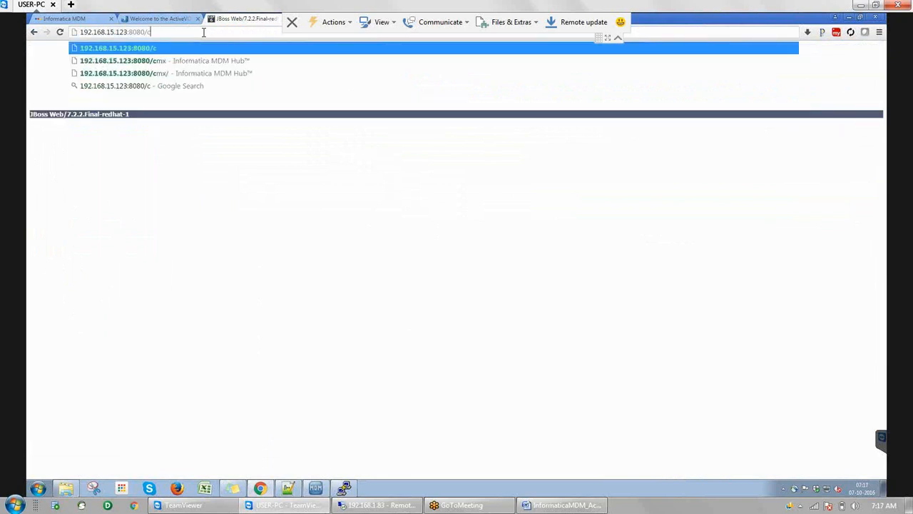
{"action": "key", "text": "Return"}
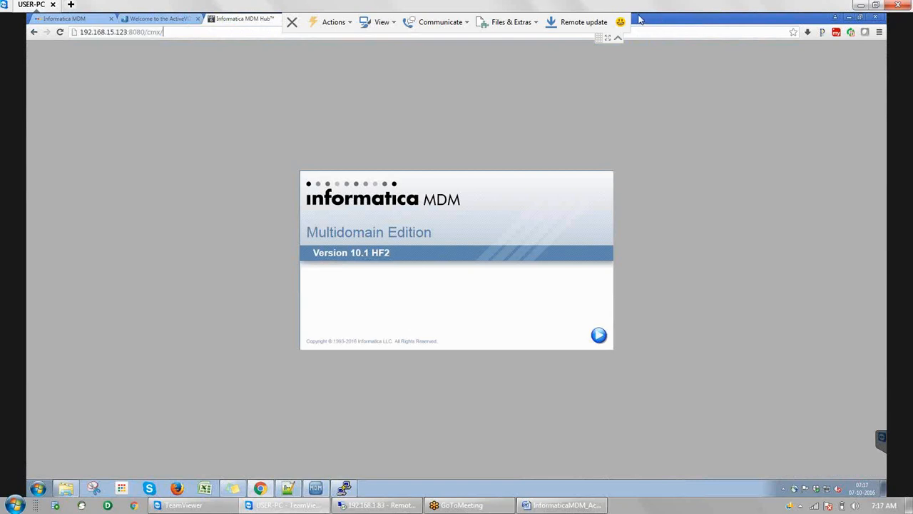
Replace cmx/ with bdd/config in the address and load it, getting the 404 page
{"action": "left_click", "coordinate": [184, 33]}
{"action": "key", "text": "BackSpace"}
{"action": "key", "text": "BackSpace"}
{"action": "key", "text": "BackSpace"}
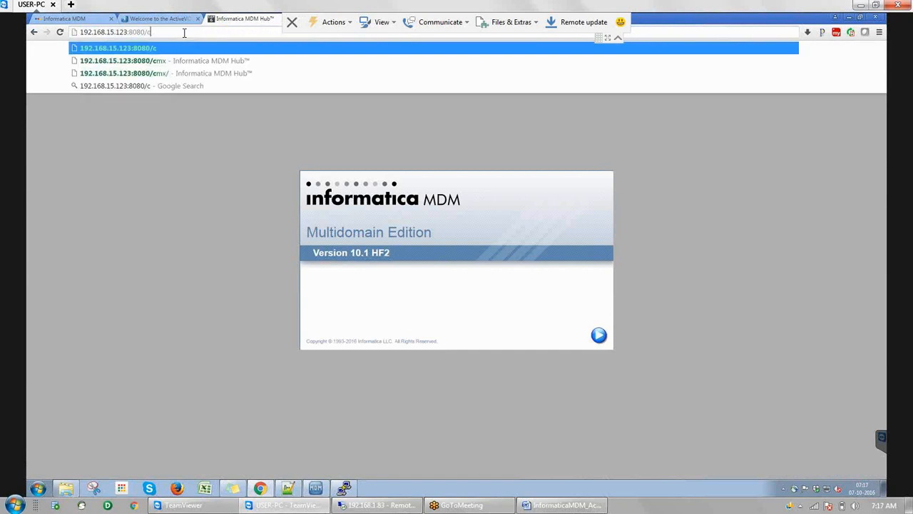
{"action": "key", "text": "BackSpace"}
{"action": "type", "text": "bdd"}
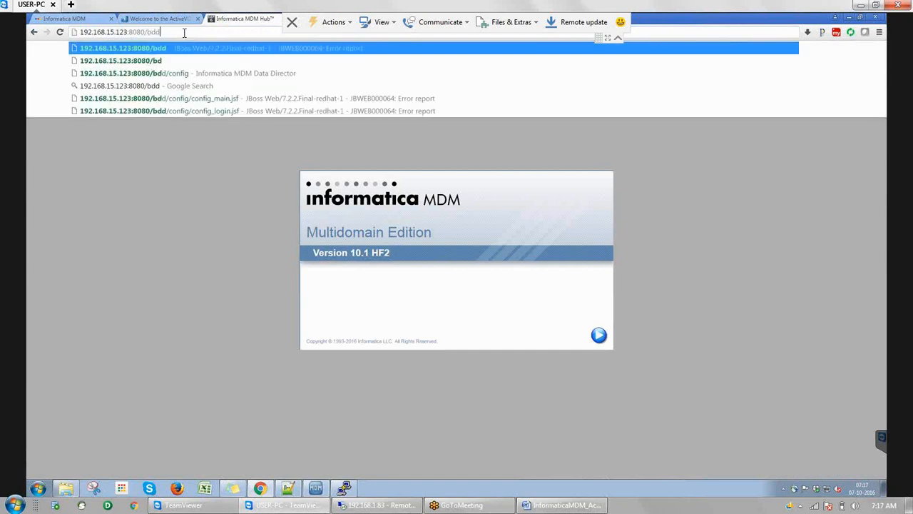
{"action": "type", "text": "/co"}
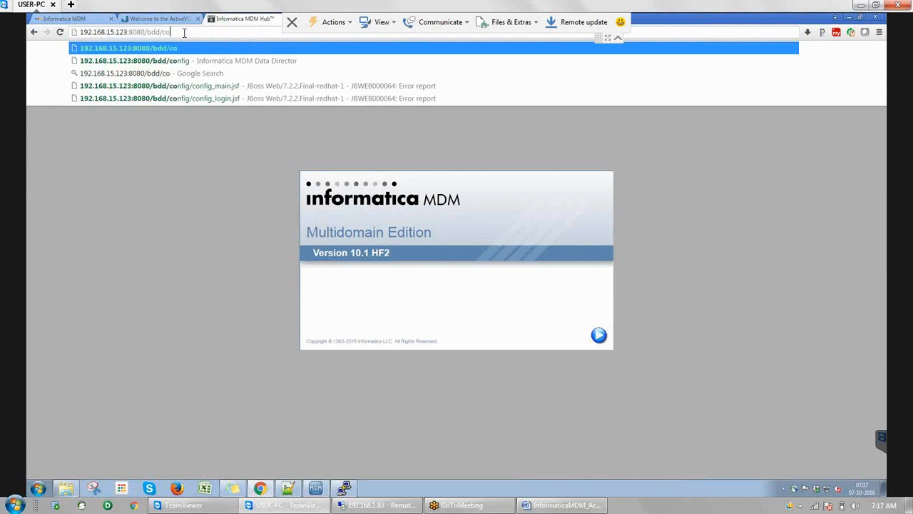
{"action": "type", "text": "nfig"}
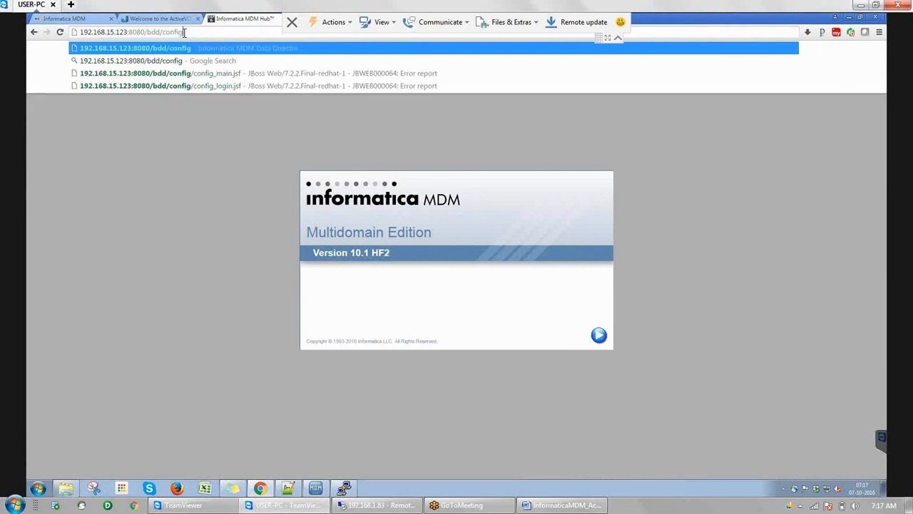
{"action": "key", "text": "Return"}
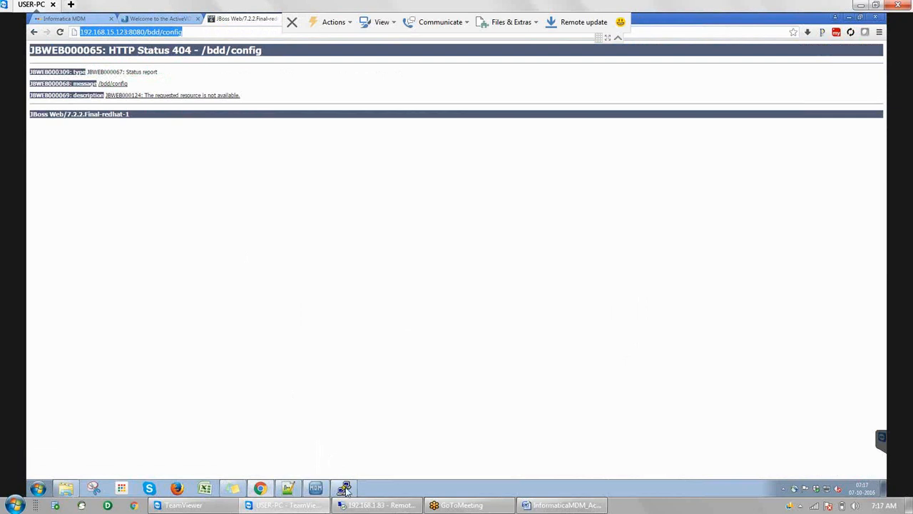
{"action": "left_click", "coordinate": [344, 488]}
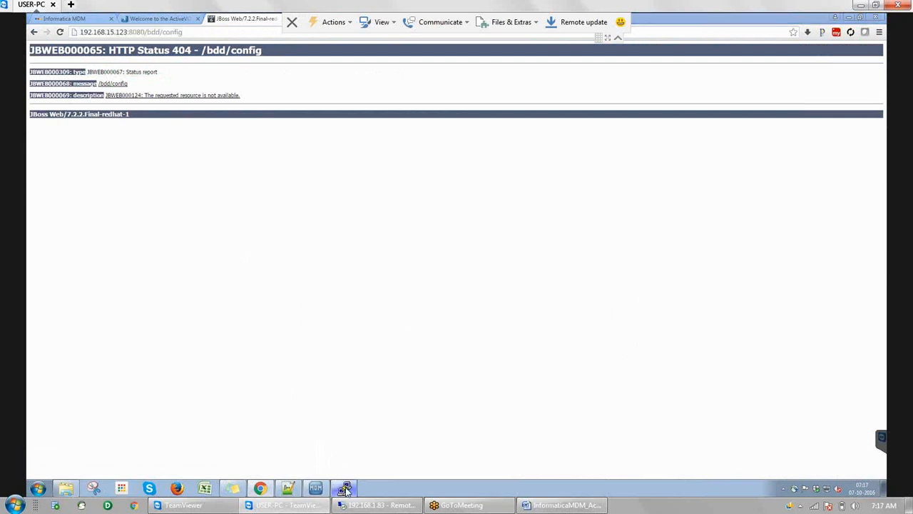
List running JBoss processes with ps -ef|grep jboss and return to the home directory
{"action": "type", "text": "ps -ef|gr"}
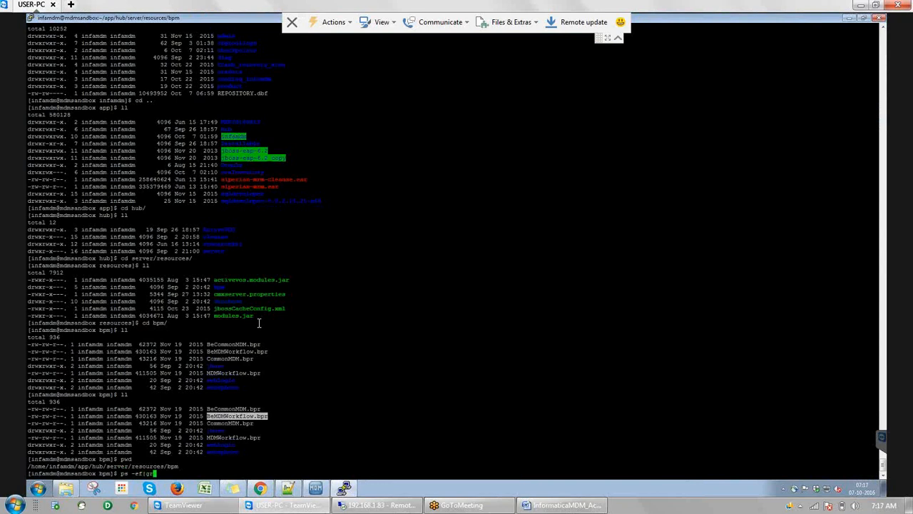
{"action": "type", "text": "ep jboss"}
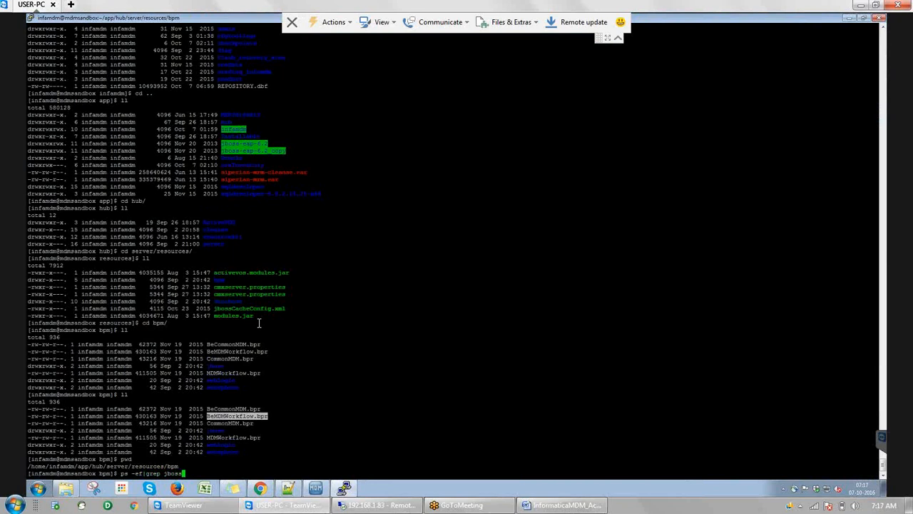
{"action": "key", "text": "Return"}
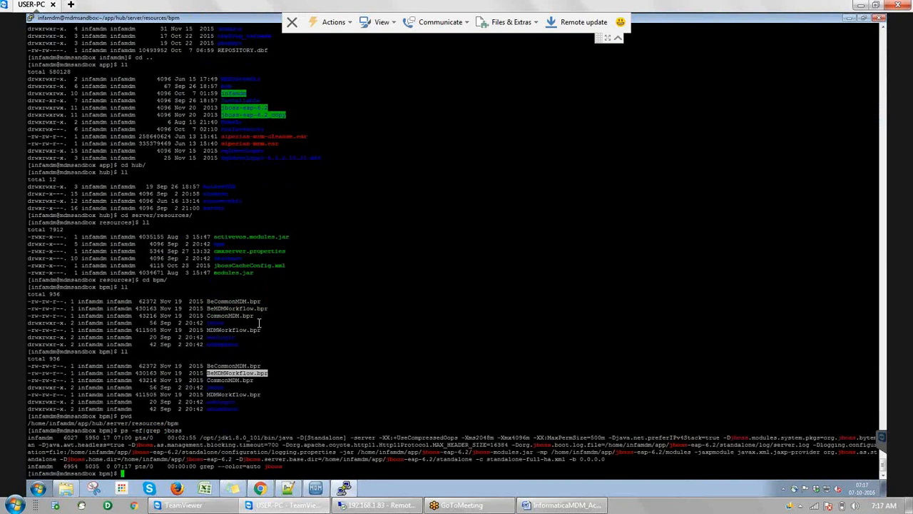
{"action": "type", "text": "cd"}
{"action": "key", "text": "Return"}
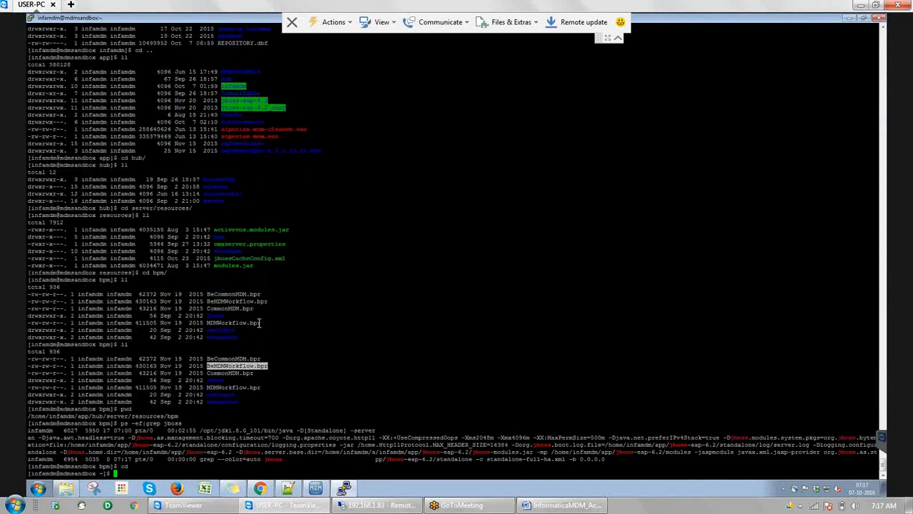
Go into app/jboss-eap-6.2/bin and follow the server log with tail -f nohup.out
{"action": "type", "text": "cd app/j"}
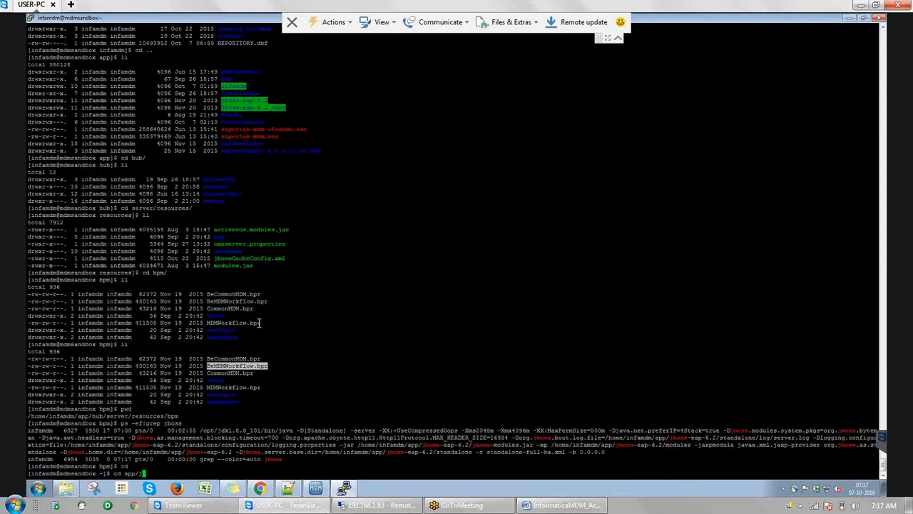
{"action": "key", "text": "Tab"}
{"action": "type", "text": "/bin"}
{"action": "key", "text": "Return"}
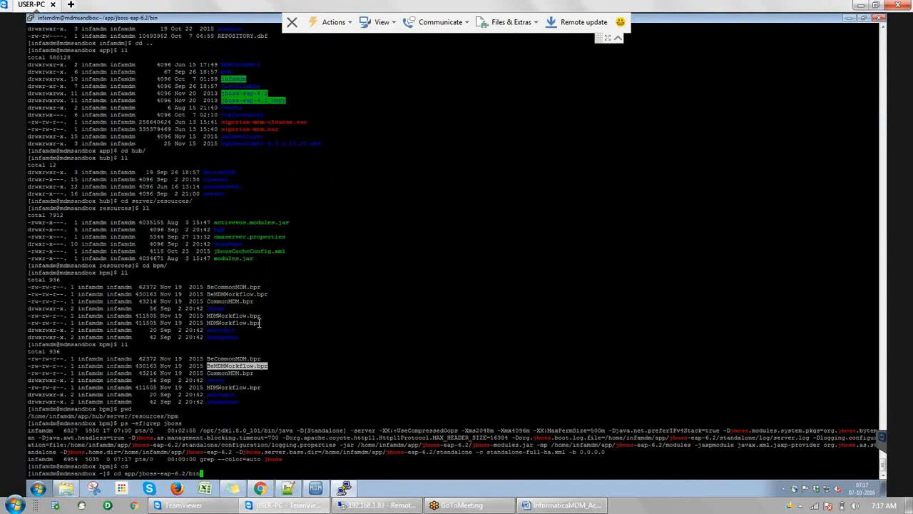
{"action": "type", "text": "tail -f nohup.out"}
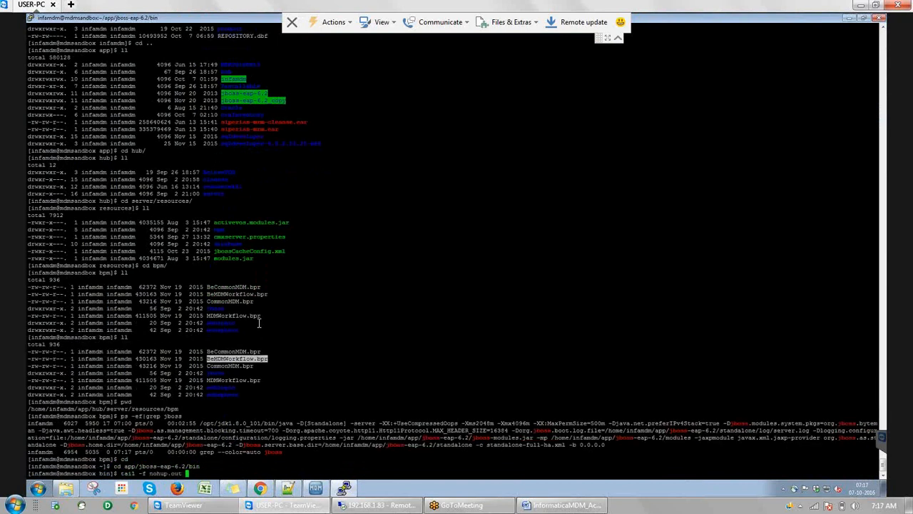
{"action": "key", "text": "Return"}
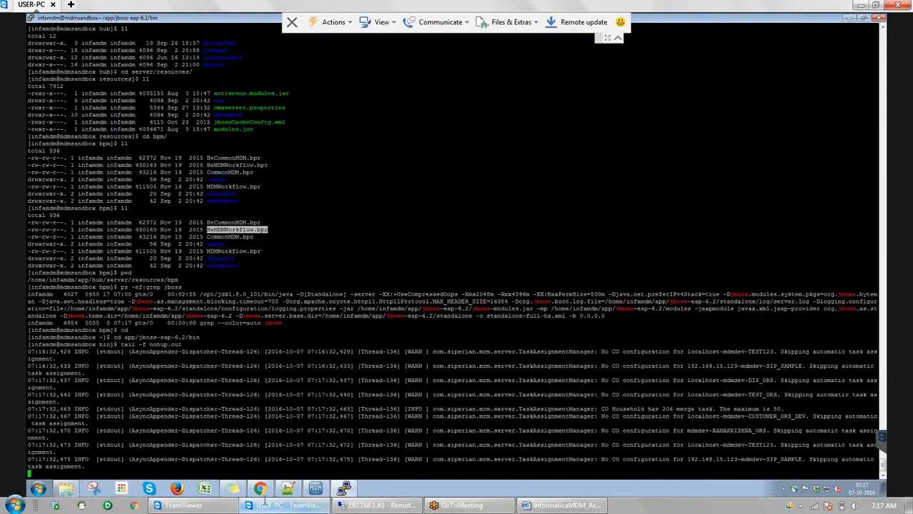
Check the /bdd/config 404 page in Chrome, then return to the terminal
{"action": "left_click", "coordinate": [262, 488]}
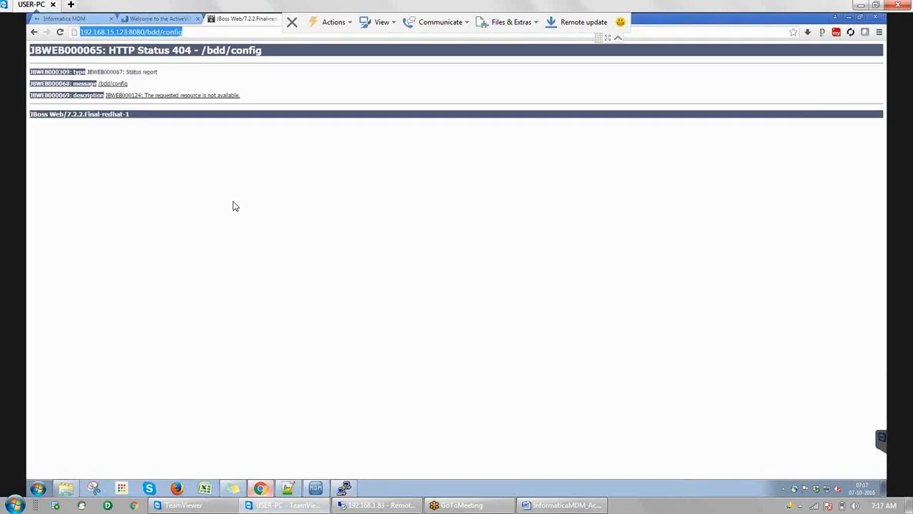
{"action": "left_click", "coordinate": [201, 31]}
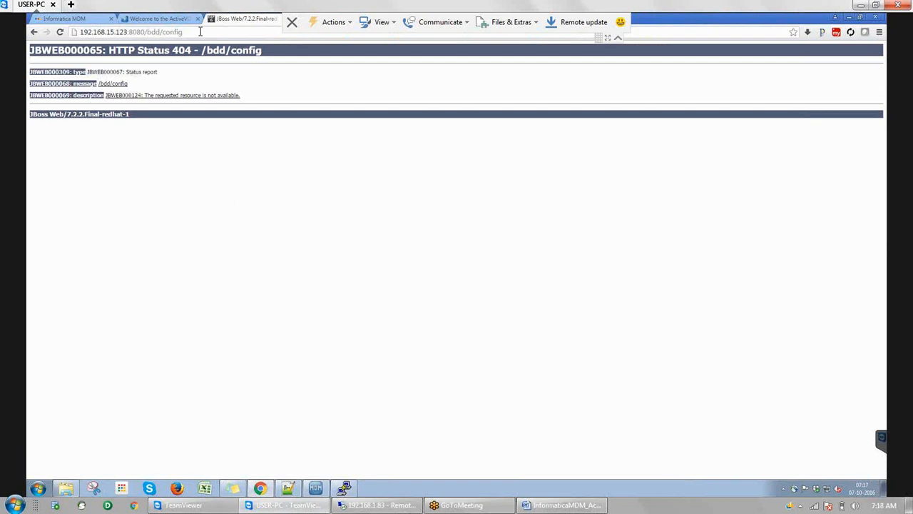
{"action": "key", "text": "alt+Tab"}
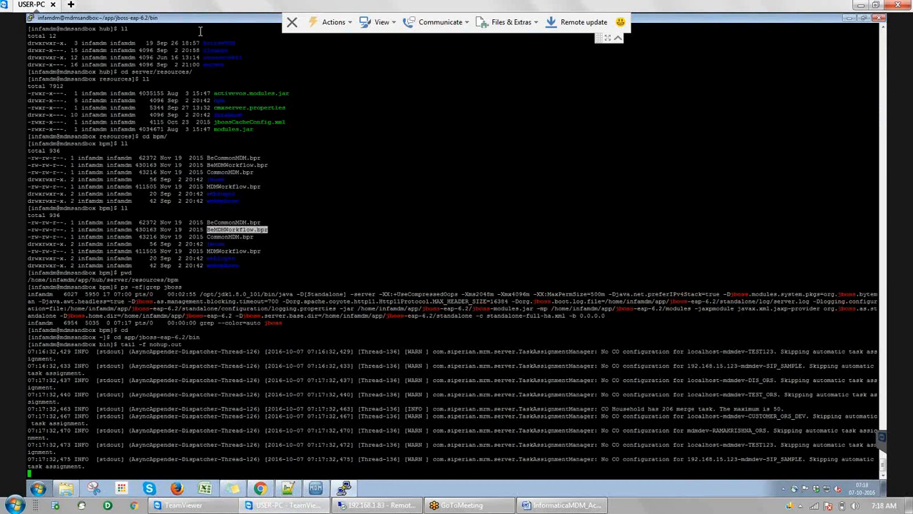
Stop the log tail, go to ../standalone/deployments/, and list its files with ll
{"action": "key", "text": "ctrl+c"}
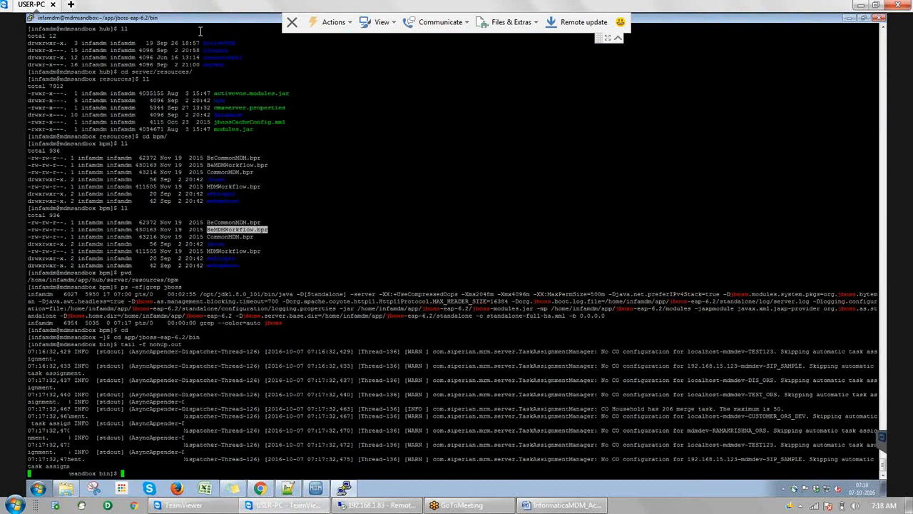
{"action": "type", "text": "cd"}
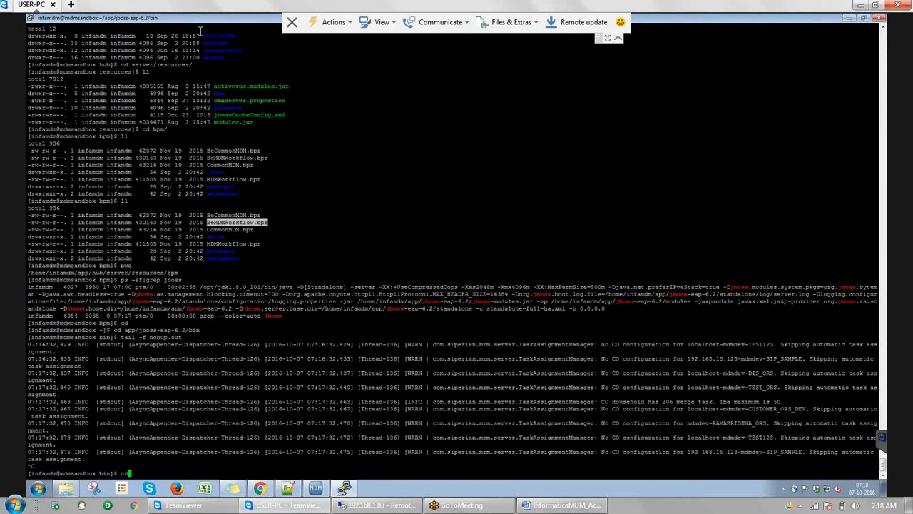
{"action": "type", "text": " ../standalone/deployments/"}
{"action": "key", "text": "Return"}
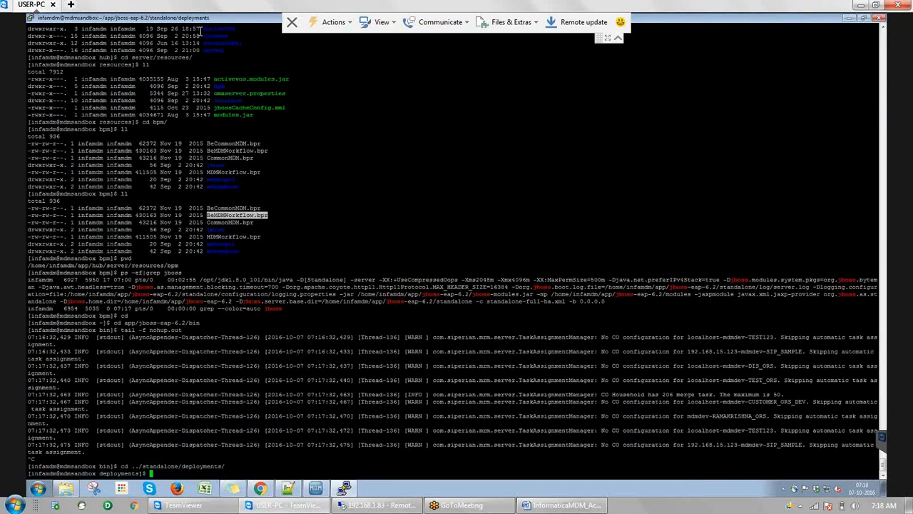
{"action": "type", "text": "ll"}
{"action": "key", "text": "Return"}
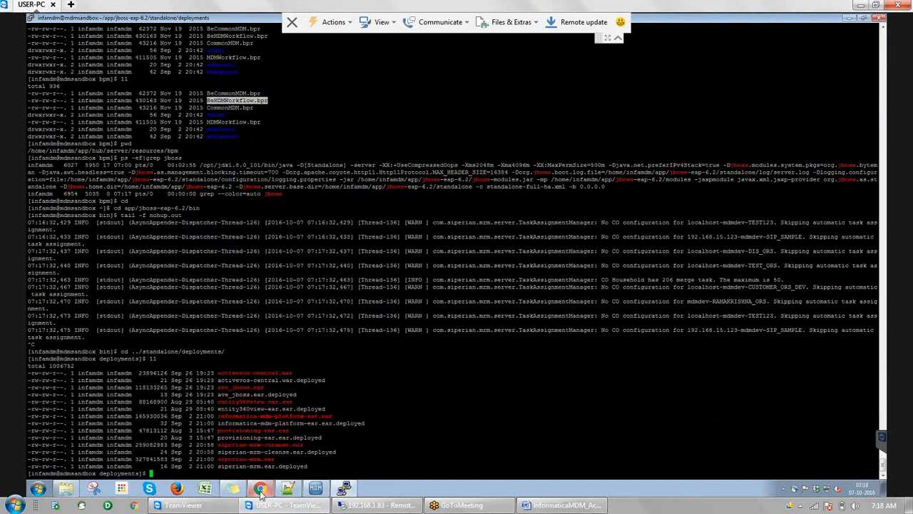
{"action": "mouse_move", "coordinate": [261, 492]}
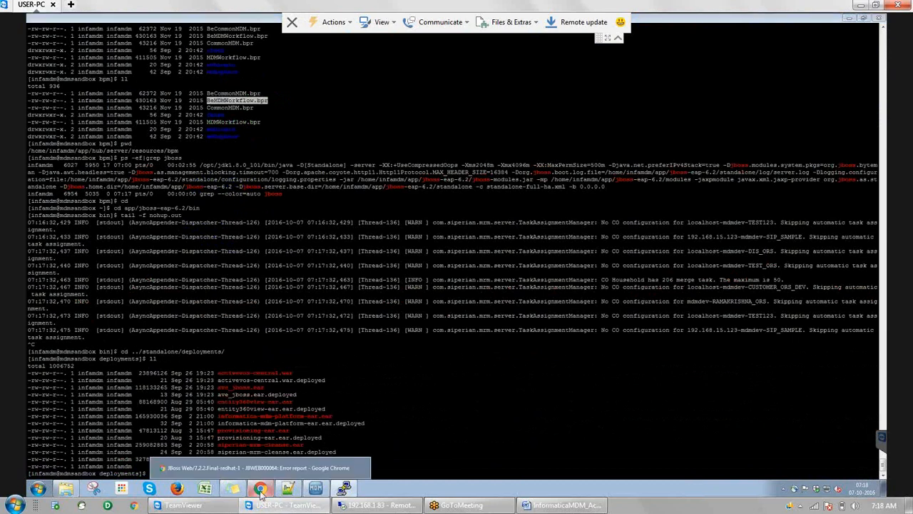
In Chrome, trim config from the URL and load 192.168.15.123:8080/bdd
{"action": "left_click", "coordinate": [261, 490]}
{"action": "left_click", "coordinate": [194, 32]}
{"action": "left_click", "coordinate": [194, 32]}
{"action": "key", "text": "BackSpace"}
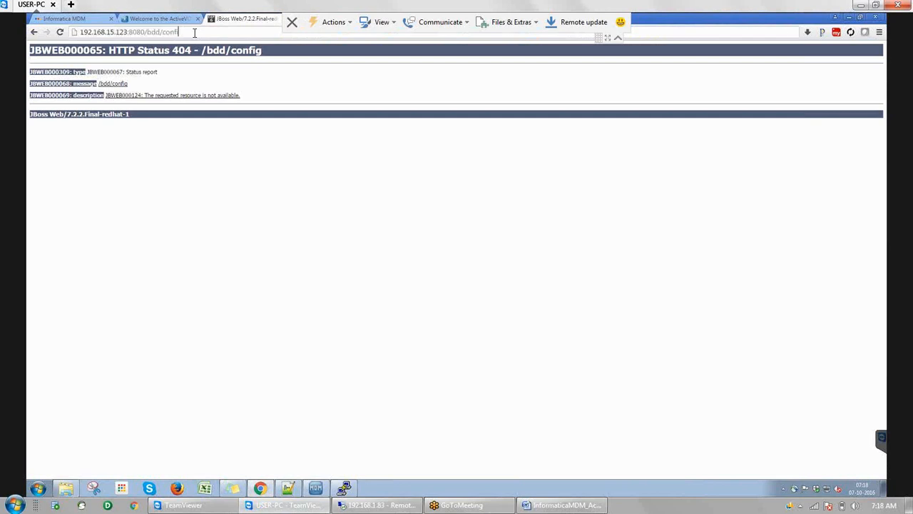
{"action": "key", "text": "BackSpace"}
{"action": "key", "text": "BackSpace"}
{"action": "key", "text": "BackSpace"}
{"action": "key", "text": "BackSpace"}
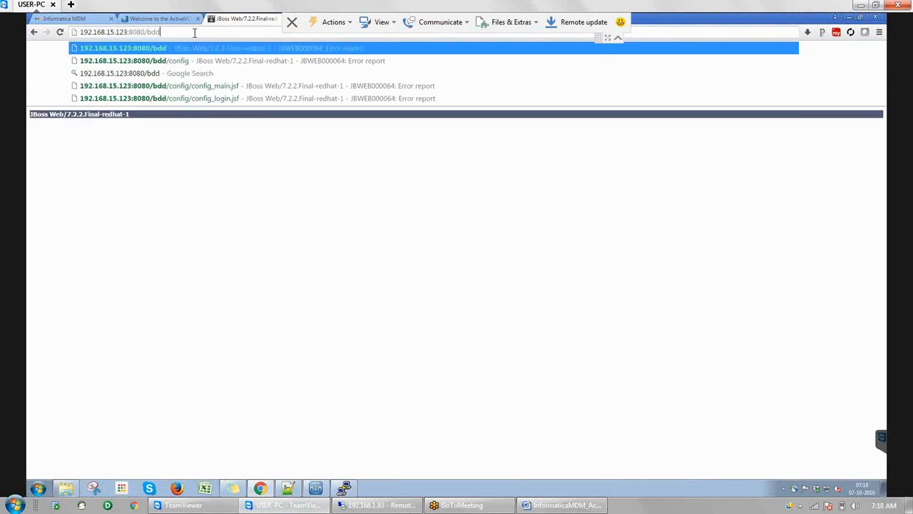
{"action": "key", "text": "Return"}
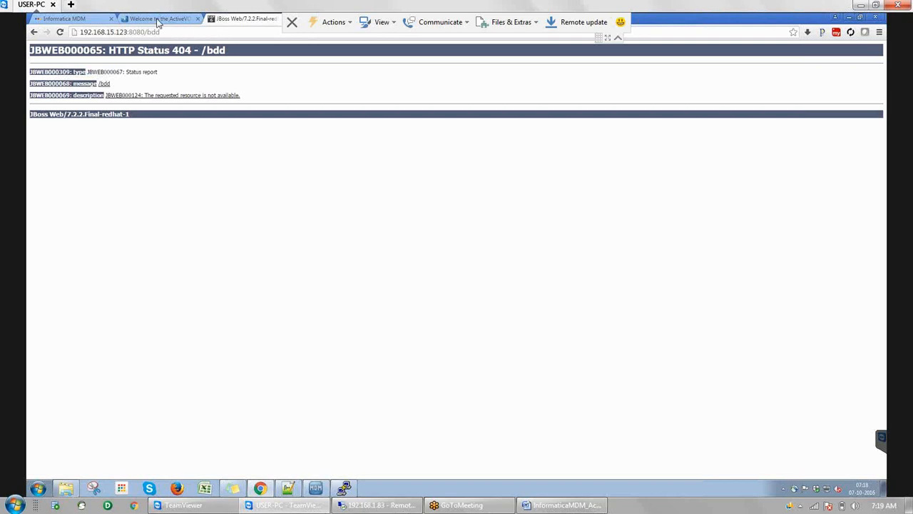
In the ActiveVOS tab, reload the ActiveVOS console home.action page
{"action": "left_click", "coordinate": [159, 20]}
{"action": "left_click", "coordinate": [271, 32]}
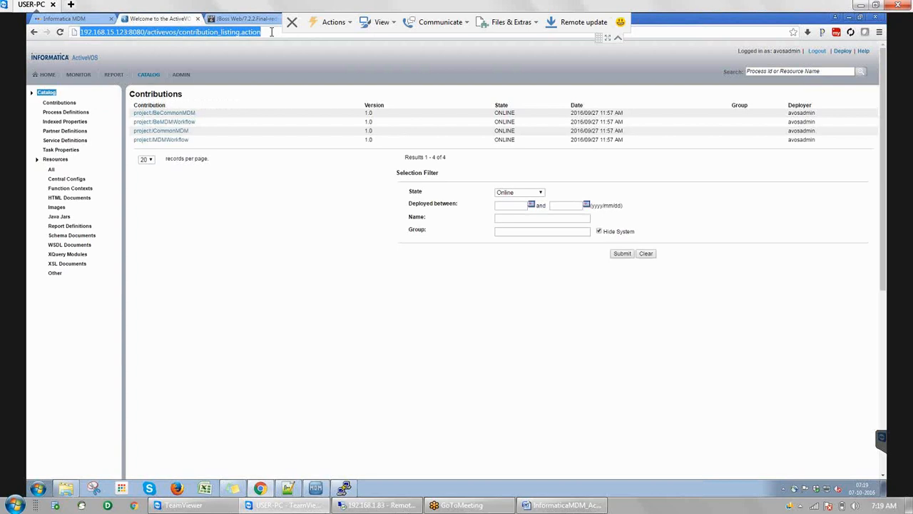
{"action": "left_click", "coordinate": [271, 32]}
{"action": "key", "text": "BackSpace"}
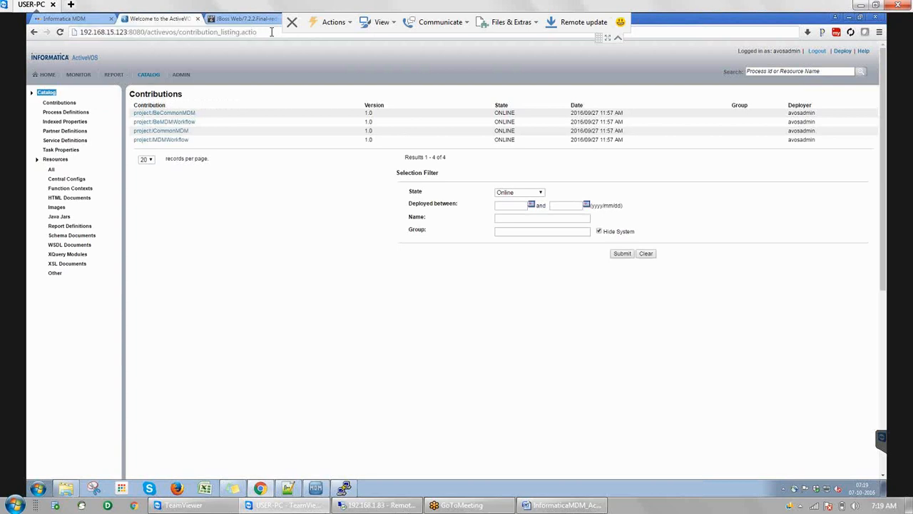
{"action": "key", "text": "BackSpace"}
{"action": "key", "text": "BackSpace"}
{"action": "key", "text": "BackSpace"}
{"action": "key", "text": "BackSpace"}
{"action": "key", "text": "BackSpace"}
{"action": "key", "text": "BackSpace"}
{"action": "key", "text": "BackSpace"}
{"action": "key", "text": "BackSpace"}
{"action": "key", "text": "BackSpace"}
{"action": "key", "text": "BackSpace"}
{"action": "key", "text": "BackSpace"}
{"action": "key", "text": "BackSpace"}
{"action": "key", "text": "BackSpace"}
{"action": "key", "text": "BackSpace"}
{"action": "key", "text": "BackSpace"}
{"action": "key", "text": "BackSpace"}
{"action": "key", "text": "BackSpace"}
{"action": "key", "text": "BackSpace"}
{"action": "key", "text": "BackSpace"}
{"action": "key", "text": "BackSpace"}
{"action": "key", "text": "BackSpace"}
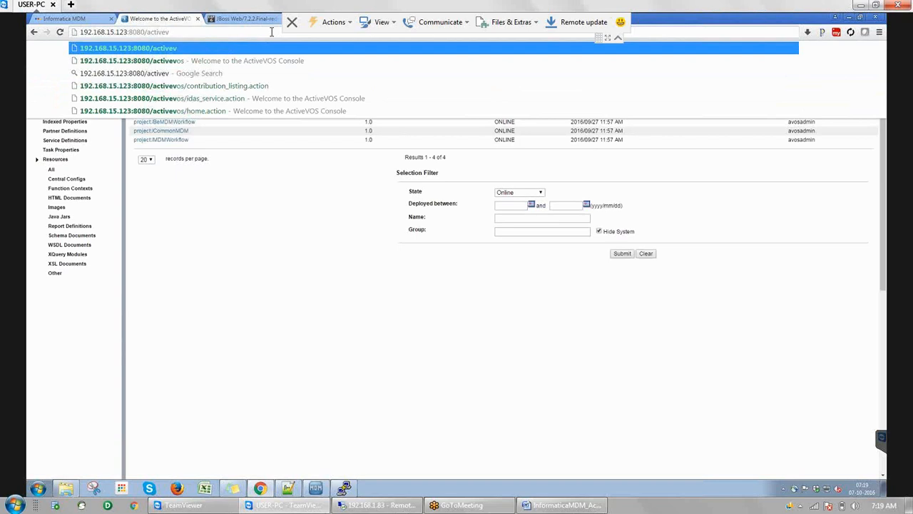
{"action": "type", "text": "os"}
{"action": "key", "text": "Return"}
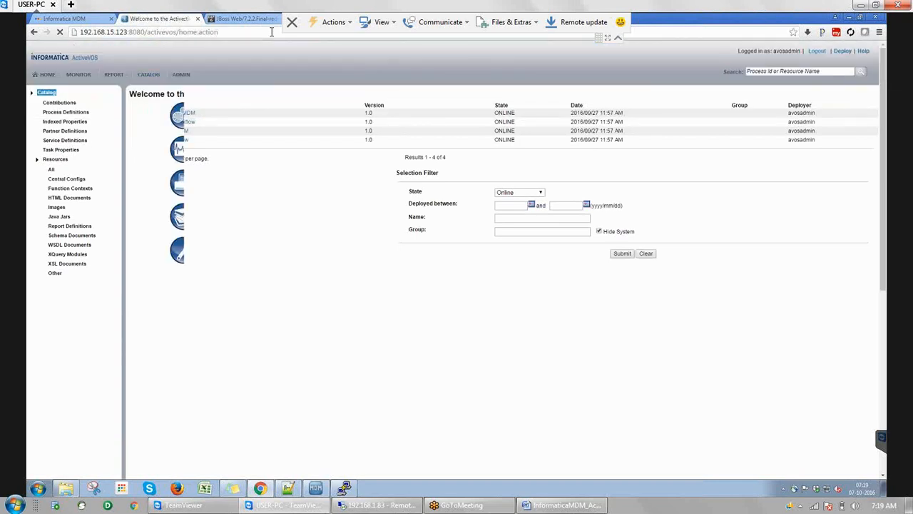
Replace that tab's address with 192.168.15.123:8080/bdd and load it
{"action": "left_click", "coordinate": [237, 31]}
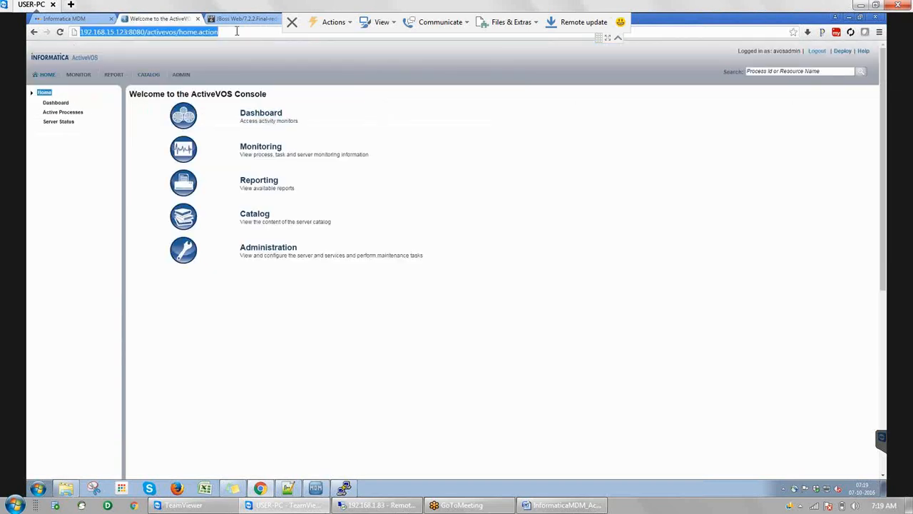
{"action": "left_click", "coordinate": [237, 31]}
{"action": "key", "text": "BackSpace"}
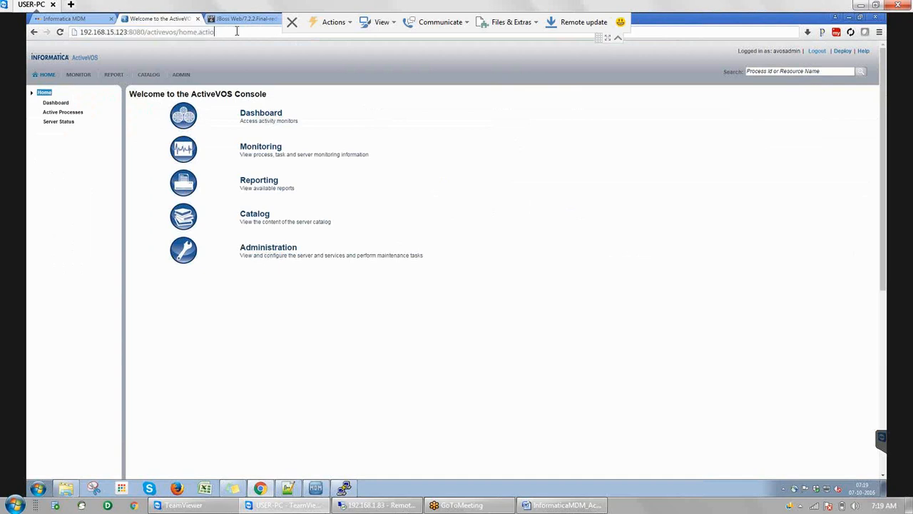
{"action": "key", "text": "BackSpace"}
{"action": "key", "text": "BackSpace"}
{"action": "key", "text": "BackSpace"}
{"action": "key", "text": "BackSpace"}
{"action": "key", "text": "BackSpace"}
{"action": "key", "text": "BackSpace"}
{"action": "key", "text": "BackSpace"}
{"action": "key", "text": "BackSpace"}
{"action": "key", "text": "BackSpace"}
{"action": "key", "text": "BackSpace"}
{"action": "key", "text": "BackSpace"}
{"action": "key", "text": "BackSpace"}
{"action": "key", "text": "BackSpace"}
{"action": "key", "text": "BackSpace"}
{"action": "key", "text": "BackSpace"}
{"action": "key", "text": "BackSpace"}
{"action": "key", "text": "BackSpace"}
{"action": "key", "text": "BackSpace"}
{"action": "key", "text": "BackSpace"}
{"action": "key", "text": "BackSpace"}
{"action": "key", "text": "BackSpace"}
{"action": "key", "text": "BackSpace"}
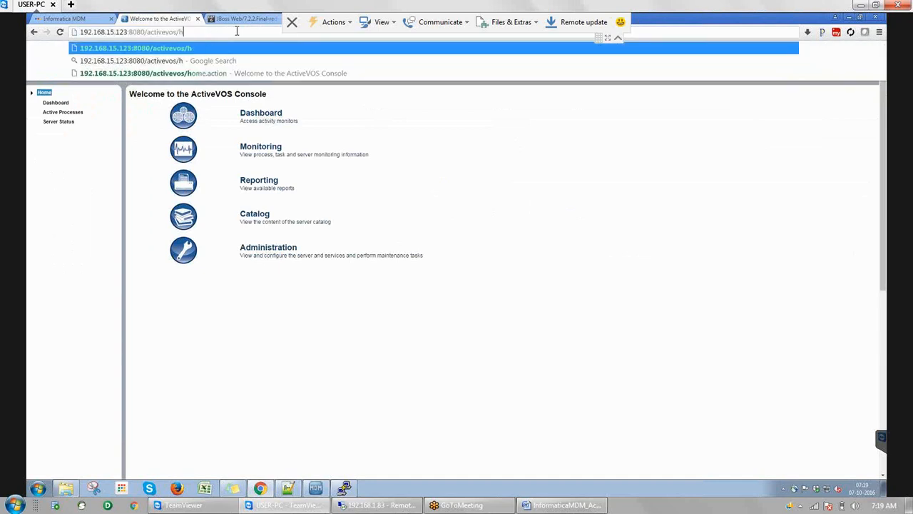
{"action": "key", "text": "BackSpace"}
{"action": "type", "text": "0"}
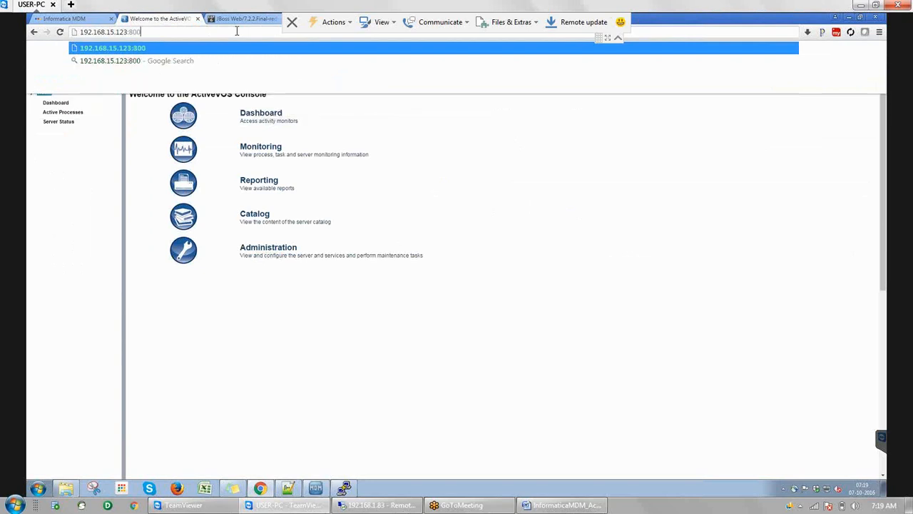
{"action": "type", "text": "/bdd"}
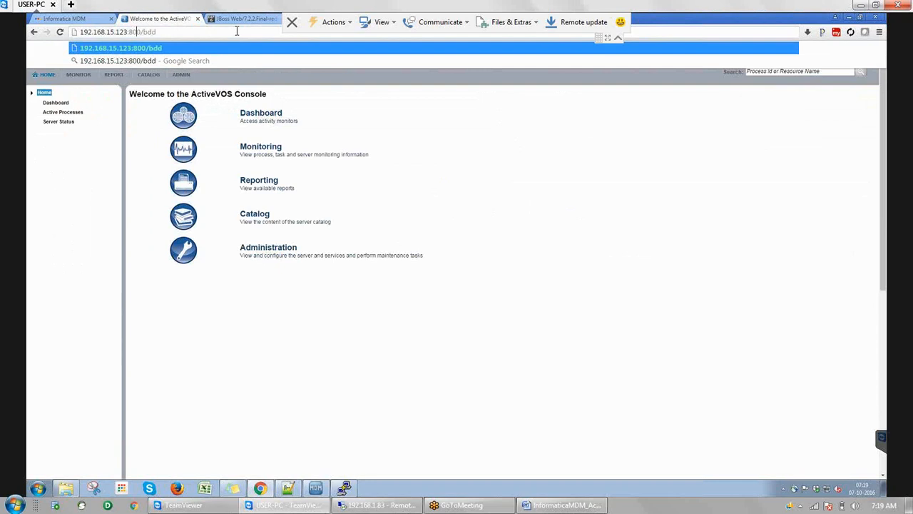
{"action": "type", "text": "8"}
{"action": "key", "text": "Return"}
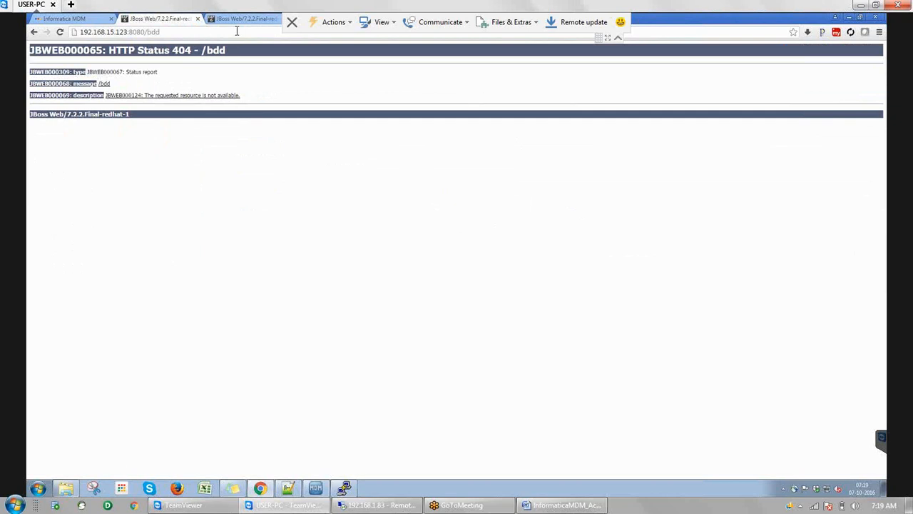
Delete entity360view-ear.ear.deployed with rm and confirm its removal with ll
{"action": "left_click", "coordinate": [344, 488]}
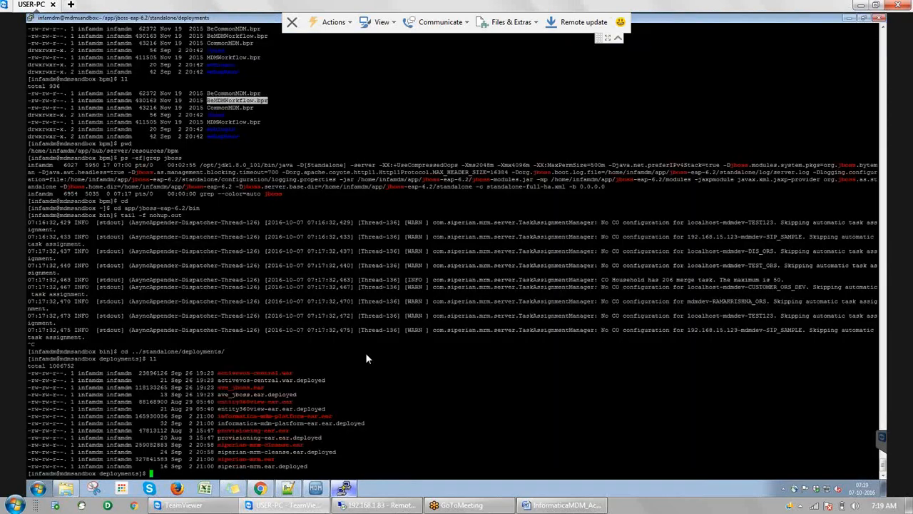
{"action": "type", "text": "rm"}
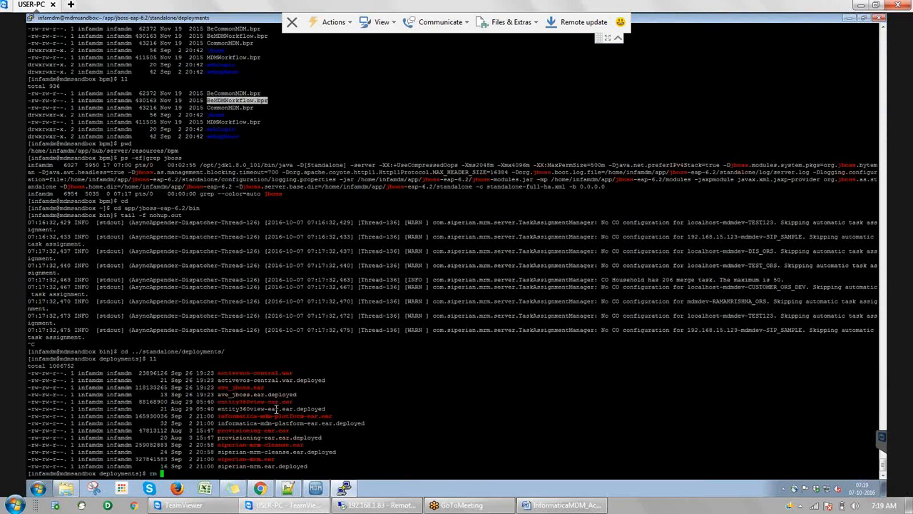
{"action": "double_click", "coordinate": [276, 409]}
{"action": "right_click", "coordinate": [276, 410]}
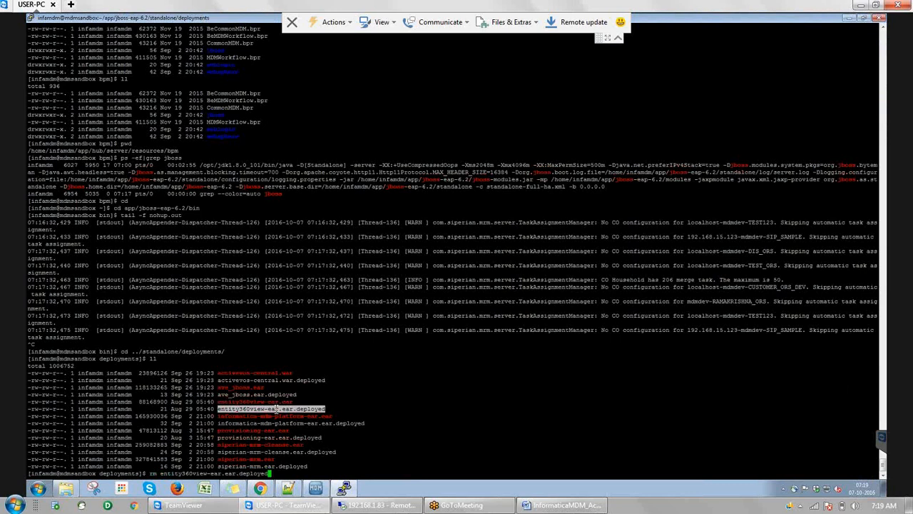
{"action": "key", "text": "Return"}
{"action": "type", "text": "ll"}
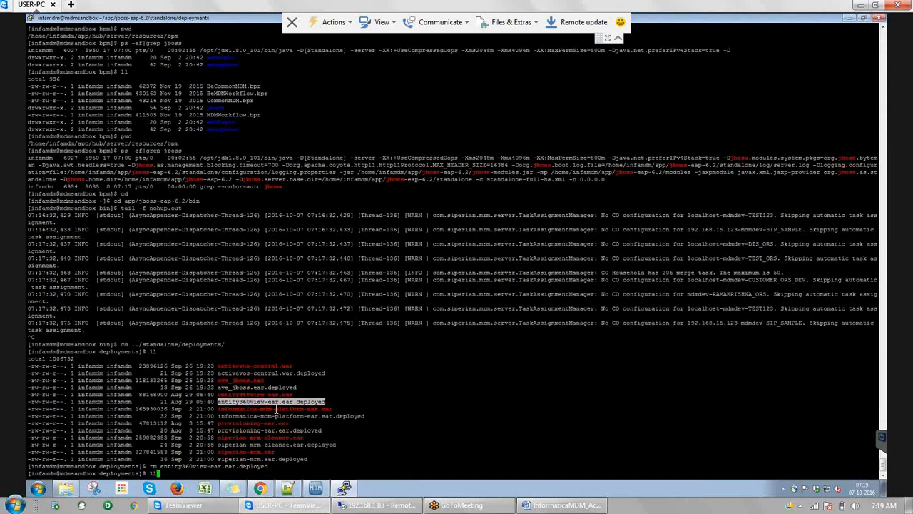
{"action": "key", "text": "Return"}
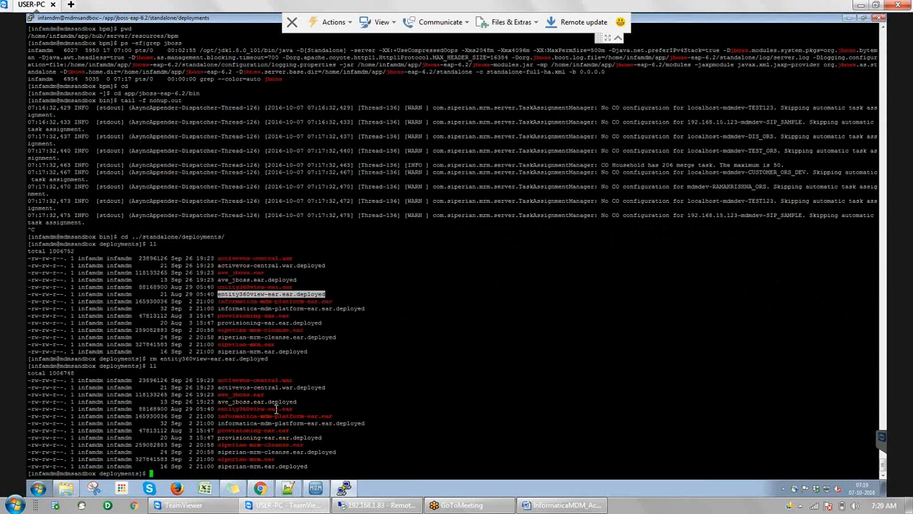
{"action": "type", "text": "ll"}
{"action": "key", "text": "Return"}
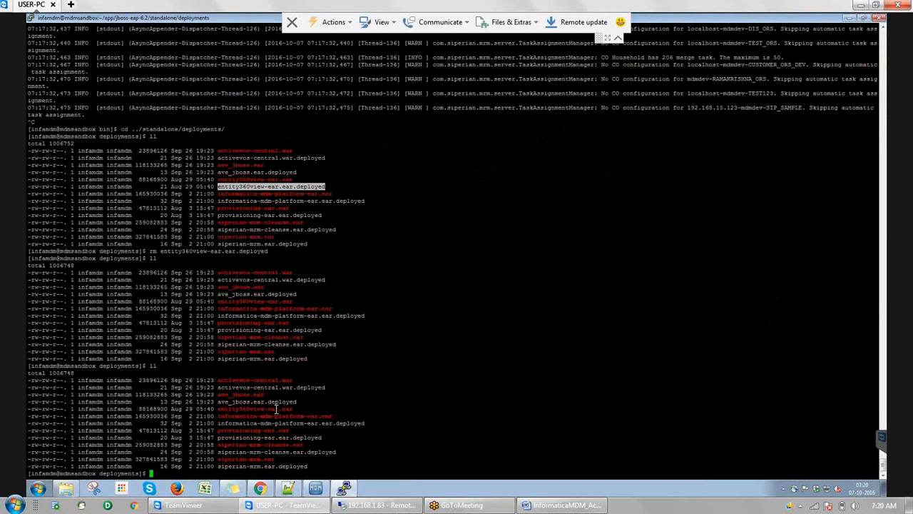
Move back to the bin folder and tail nohup.out, adding blank spacer lines
{"action": "type", "text": "cd .."}
{"action": "key", "text": "Return"}
{"action": "type", "text": "cd ../bin"}
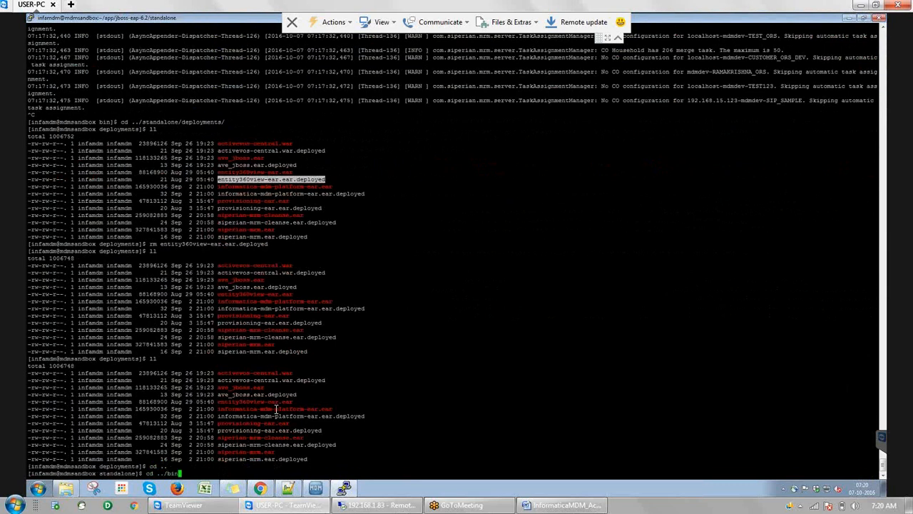
{"action": "key", "text": "Return"}
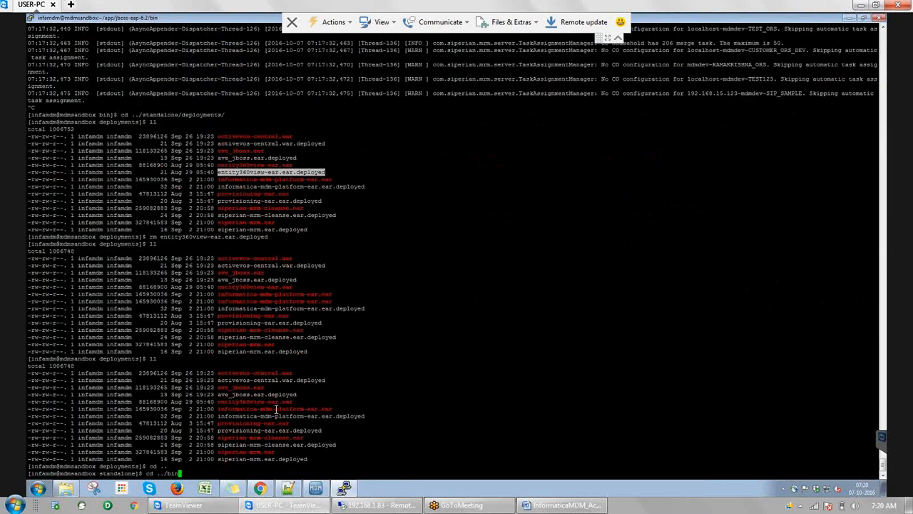
{"action": "type", "text": "tail -f nohup.out"}
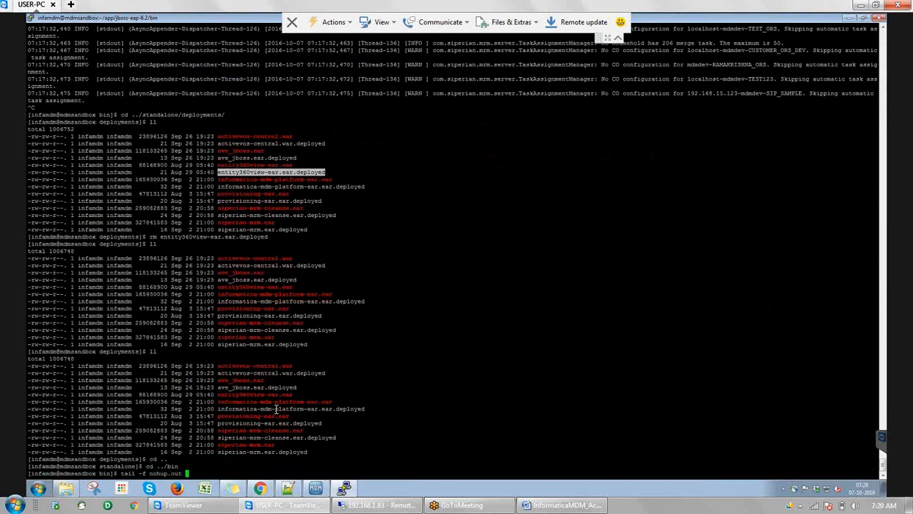
{"action": "key", "text": "Return"}
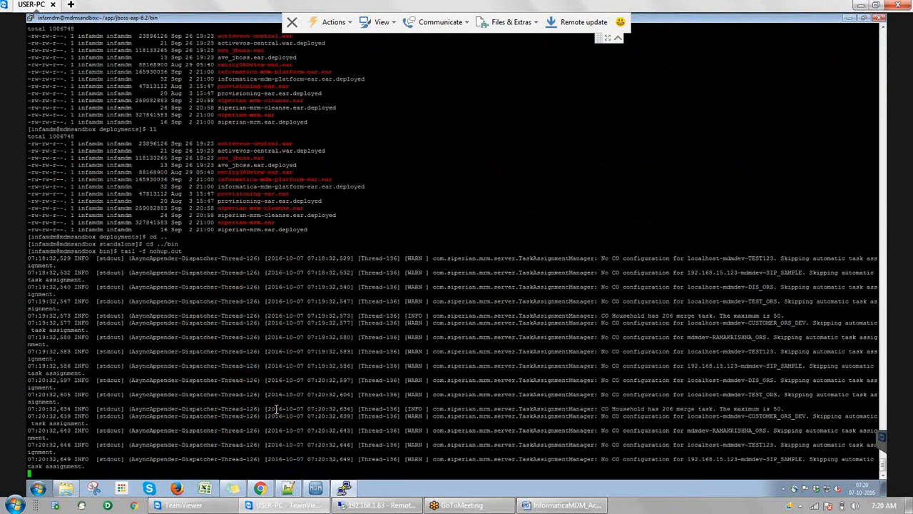
{"action": "key", "text": "Return"}
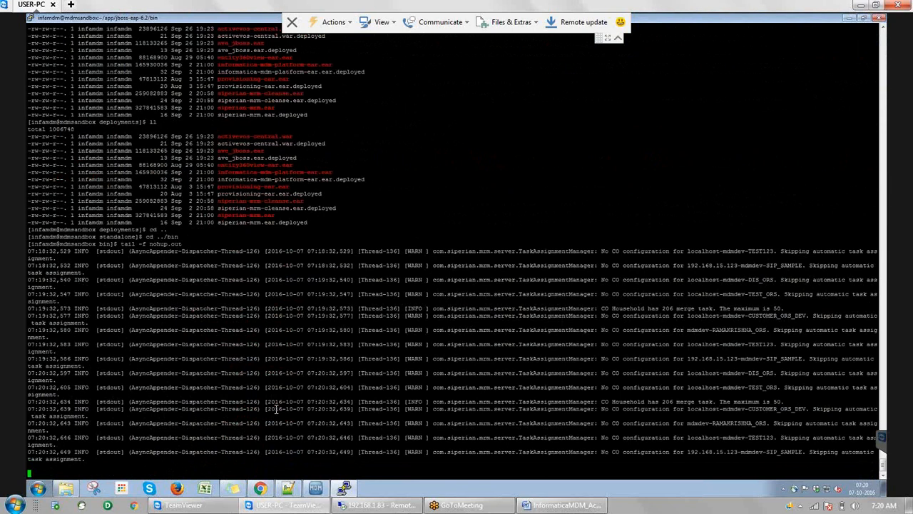
{"action": "key", "text": "Return"}
{"action": "key", "text": "Return"}
{"action": "key", "text": "Return"}
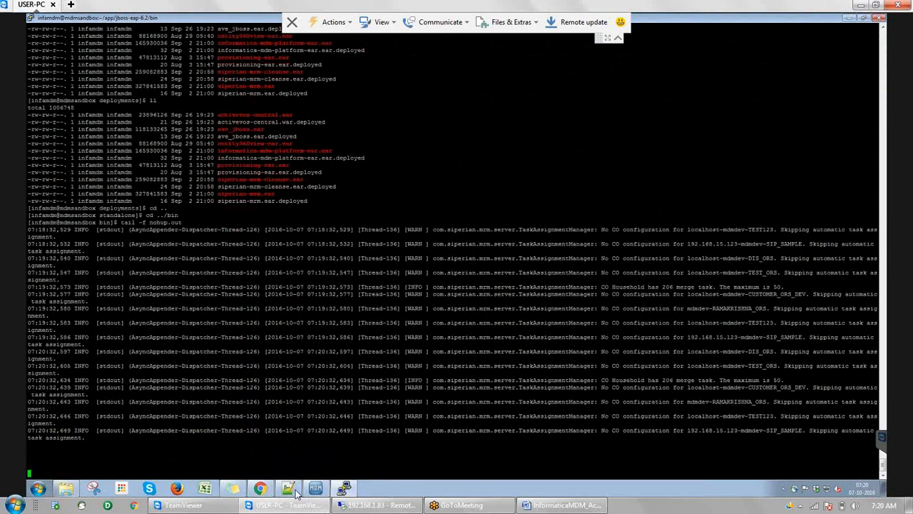
Reload the /bdd page in Chrome to recheck it, then return to the log tail
{"action": "left_click", "coordinate": [260, 490]}
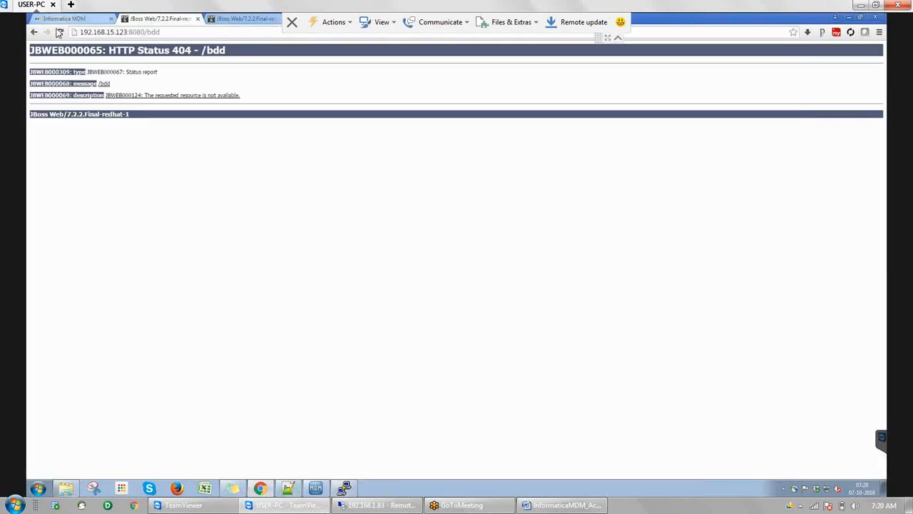
{"action": "left_click", "coordinate": [61, 33]}
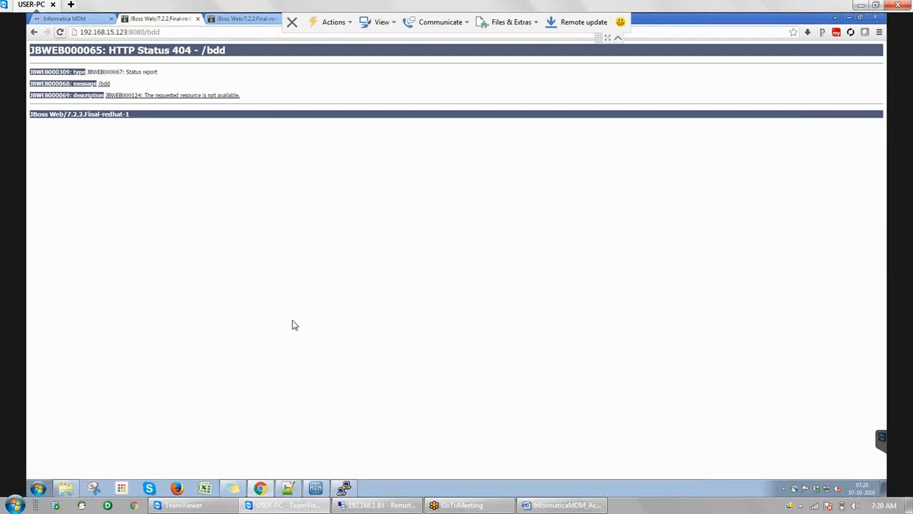
{"action": "left_click", "coordinate": [348, 488]}
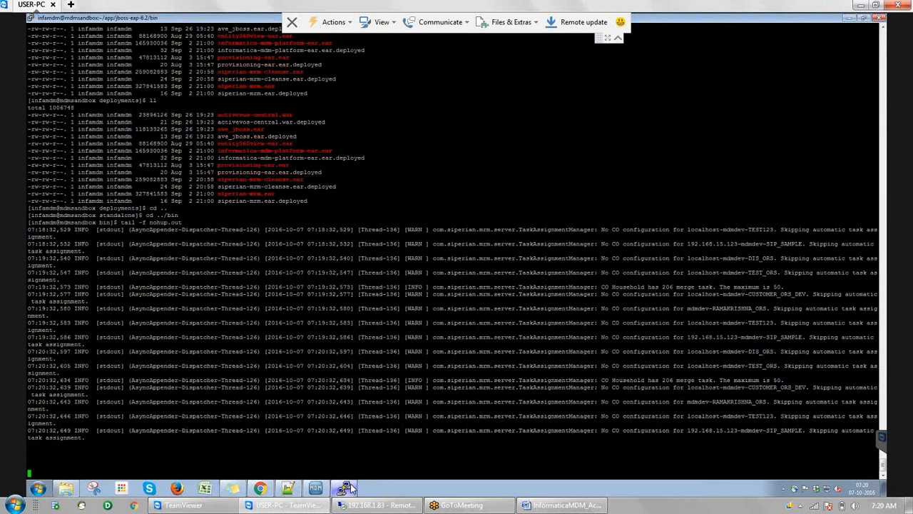
Stop the tail, find the JBoss process with ps -ef|grep jboss, and kill -9 process 6027
{"action": "key", "text": "ctrl+c"}
{"action": "type", "text": "ps -ef|grep jboss"}
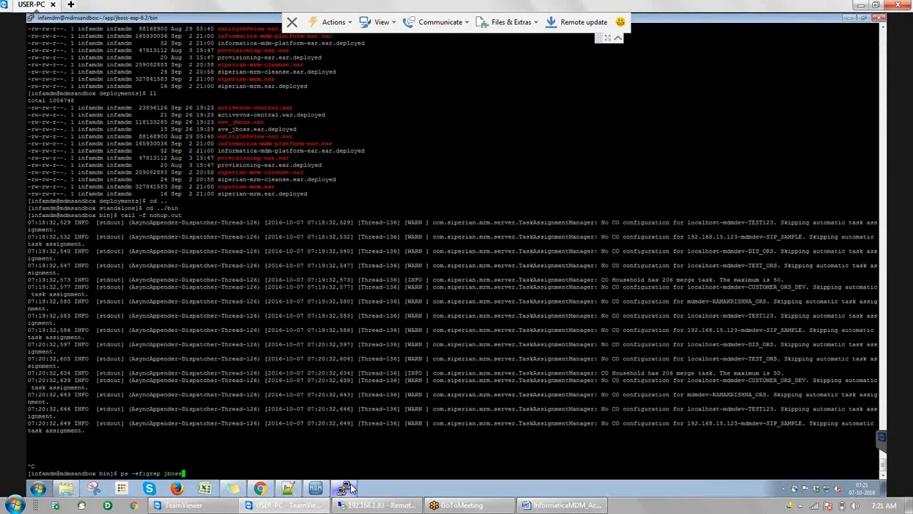
{"action": "key", "text": "Return"}
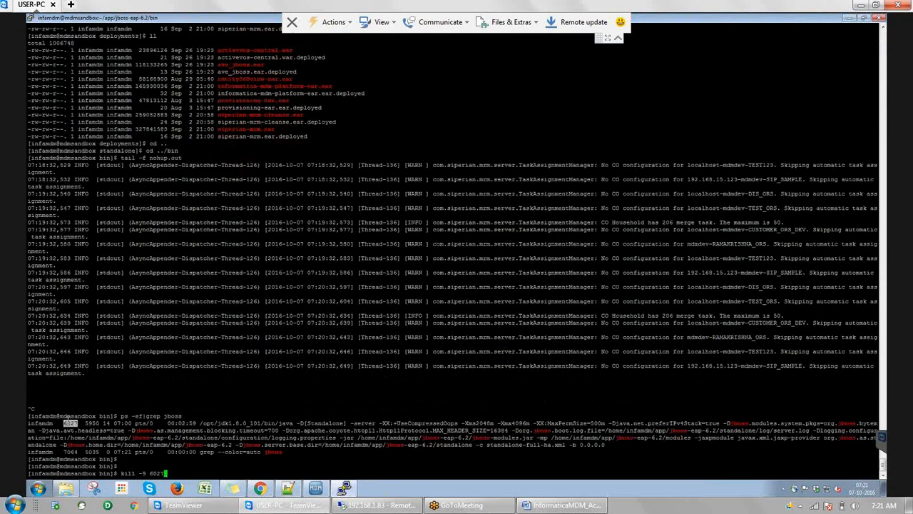
{"action": "right_click", "coordinate": [68, 419]}
{"action": "key", "text": "BackSpace"}
{"action": "key", "text": "BackSpace"}
{"action": "key", "text": "BackSpace"}
{"action": "key", "text": "BackSpace"}
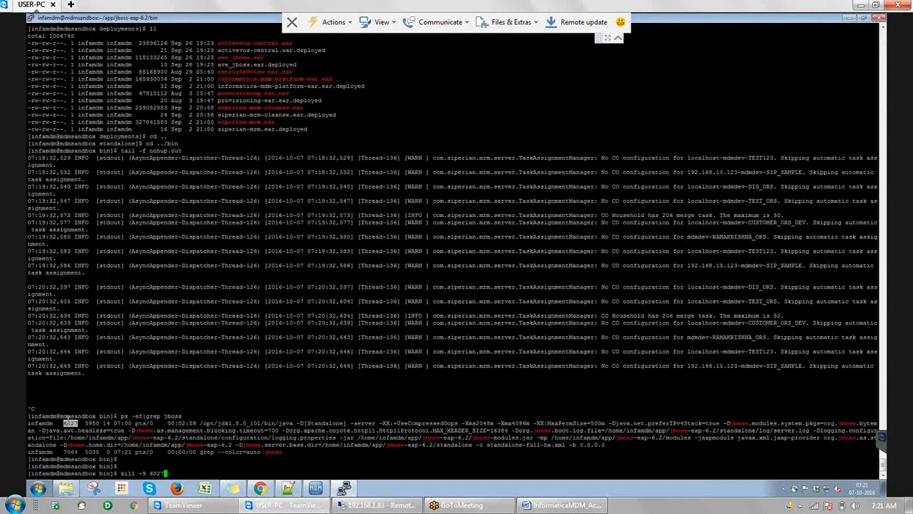
{"action": "key", "text": "Return"}
{"action": "key", "text": "Return"}
{"action": "key", "text": "Return"}
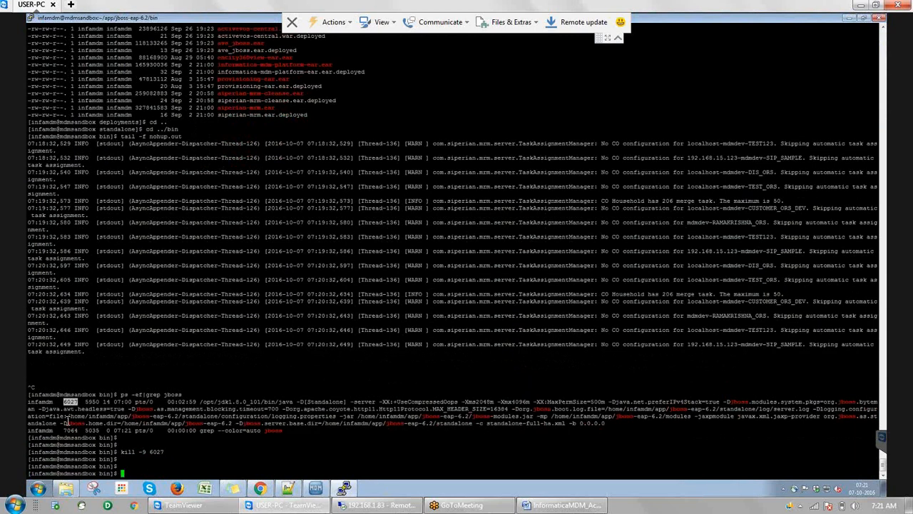
Relaunch JBoss with ./start_jboss.sh and enter tail -f nohup.out
{"action": "type", "text": "./start_jboss.sh"}
{"action": "key", "text": "Return"}
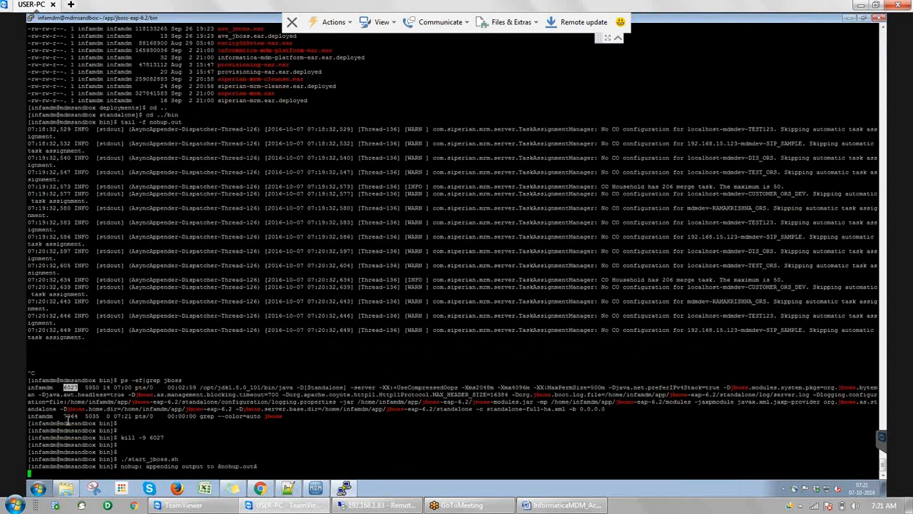
{"action": "key", "text": "Return"}
{"action": "type", "text": "tail -f nohup.out"}
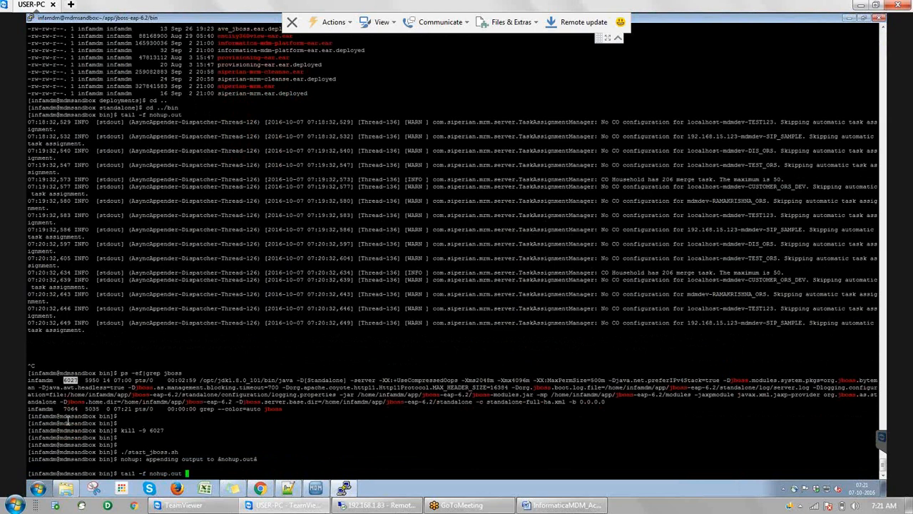
Follow the new nohup.out startup log until 'ActiveVOS Enterprise Started' appears
{"action": "key", "text": "Return"}
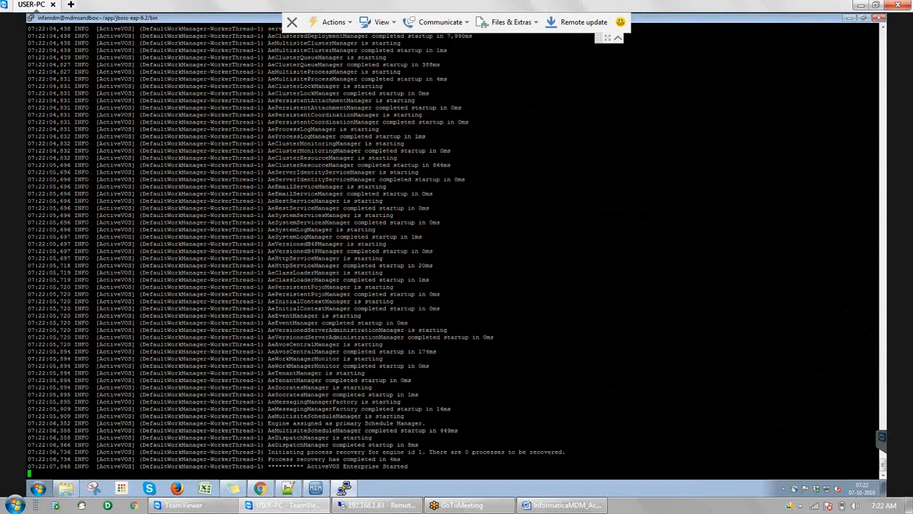
In Chrome, change the address to 192.168.15.123:8080/cmx and load the MDM Hub page
{"action": "left_click", "coordinate": [260, 488]}
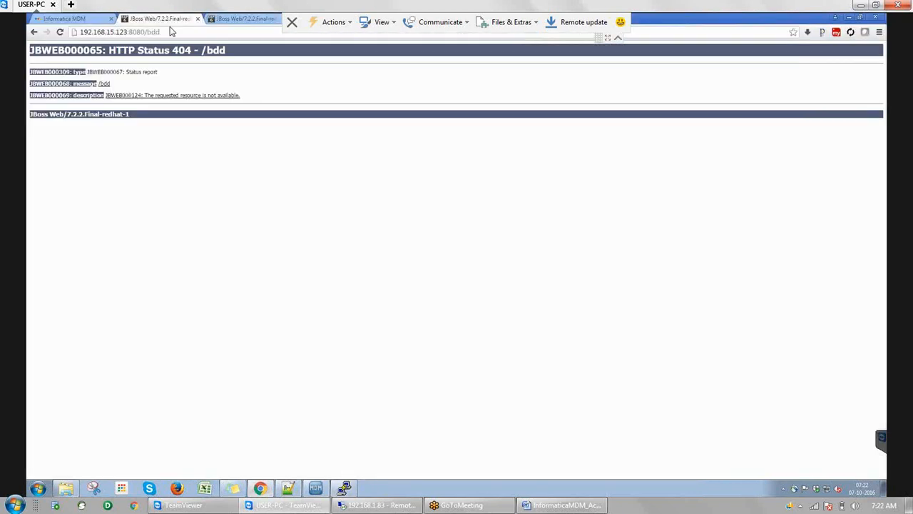
{"action": "left_click", "coordinate": [170, 32]}
{"action": "left_click", "coordinate": [170, 31]}
{"action": "key", "text": "BackSpace"}
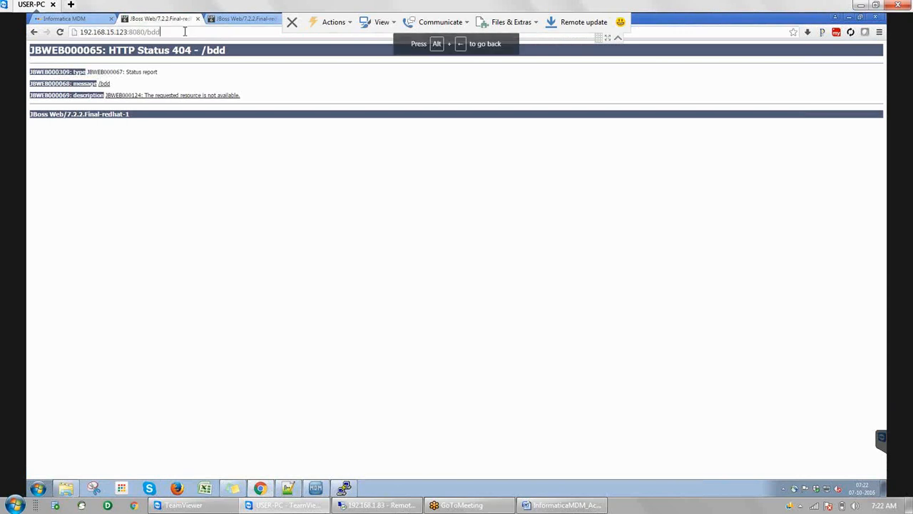
{"action": "left_click", "coordinate": [184, 32]}
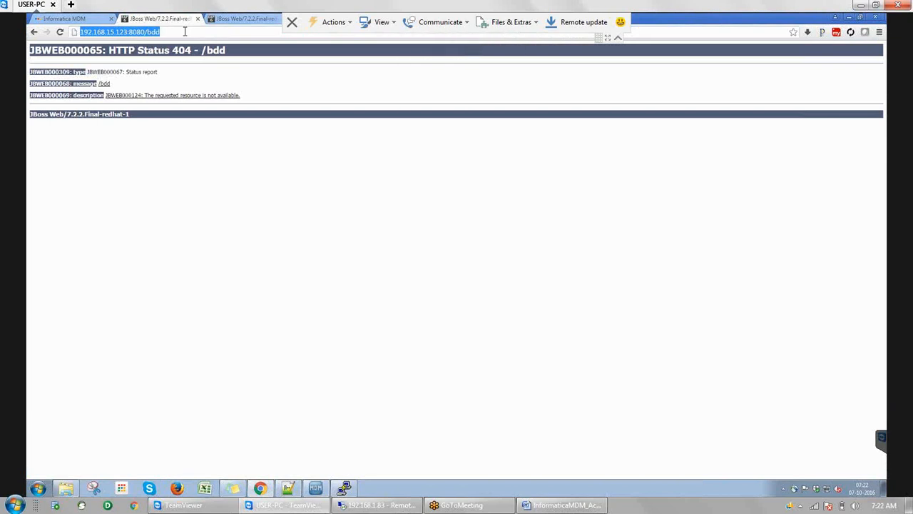
{"action": "left_click", "coordinate": [184, 31]}
{"action": "key", "text": "BackSpace"}
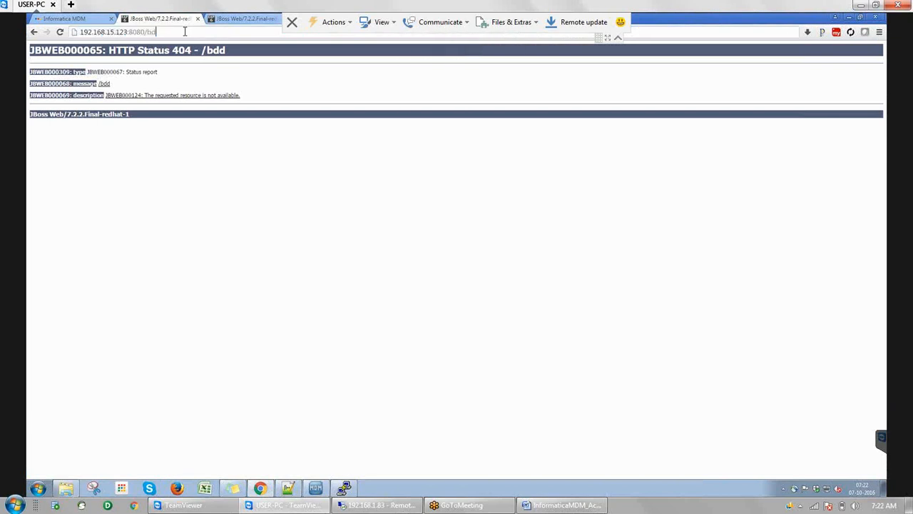
{"action": "key", "text": "BackSpace"}
{"action": "key", "text": "BackSpace"}
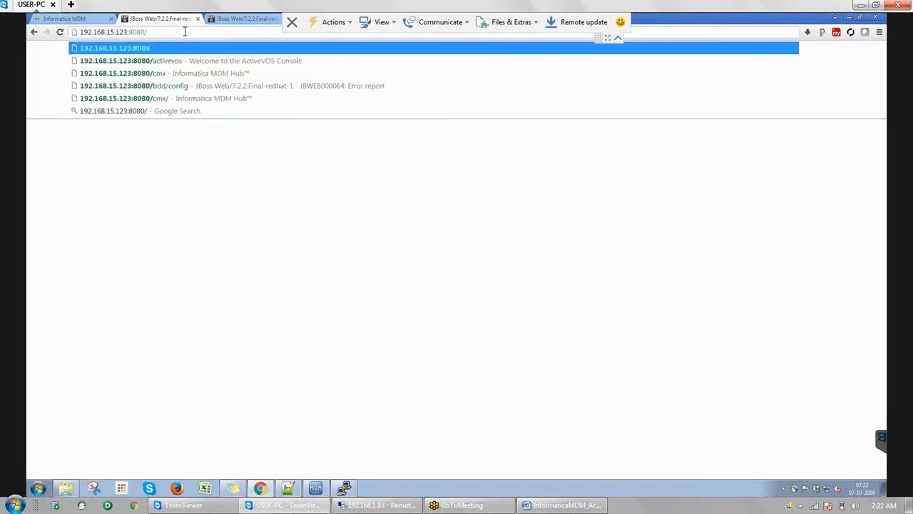
{"action": "type", "text": "cmx"}
{"action": "key", "text": "Return"}
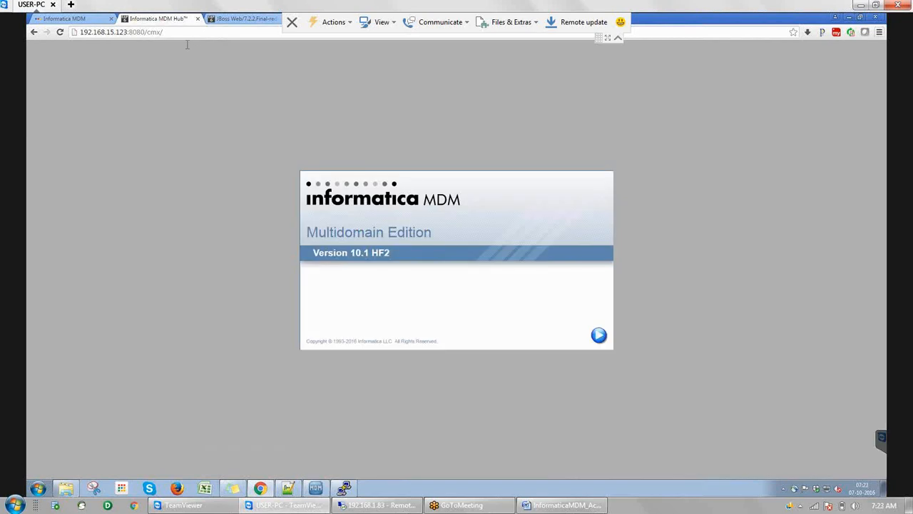
Change the address back to /bdd, load it, and return to the PuTTY terminal
{"action": "left_click", "coordinate": [188, 33]}
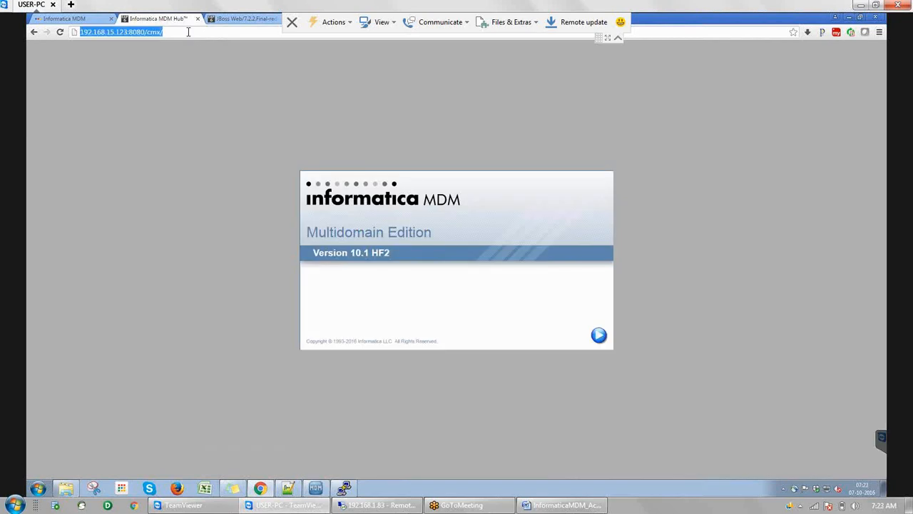
{"action": "left_click", "coordinate": [189, 32]}
{"action": "key", "text": "BackSpace"}
{"action": "key", "text": "BackSpace"}
{"action": "key", "text": "BackSpace"}
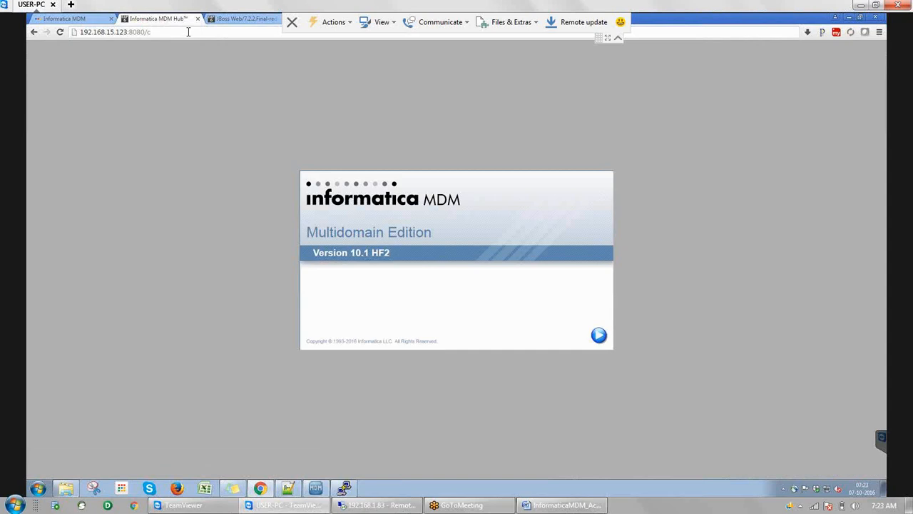
{"action": "left_click", "coordinate": [180, 32]}
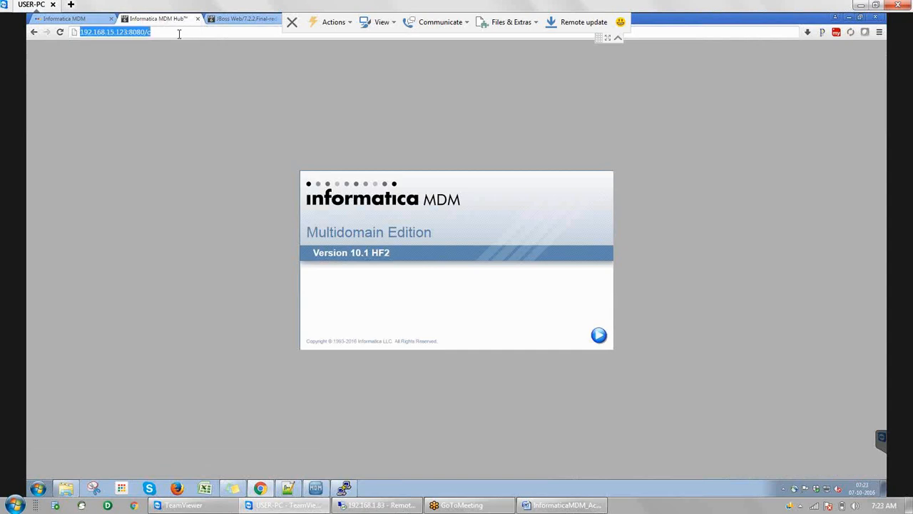
{"action": "left_click", "coordinate": [179, 33]}
{"action": "key", "text": "BackSpace"}
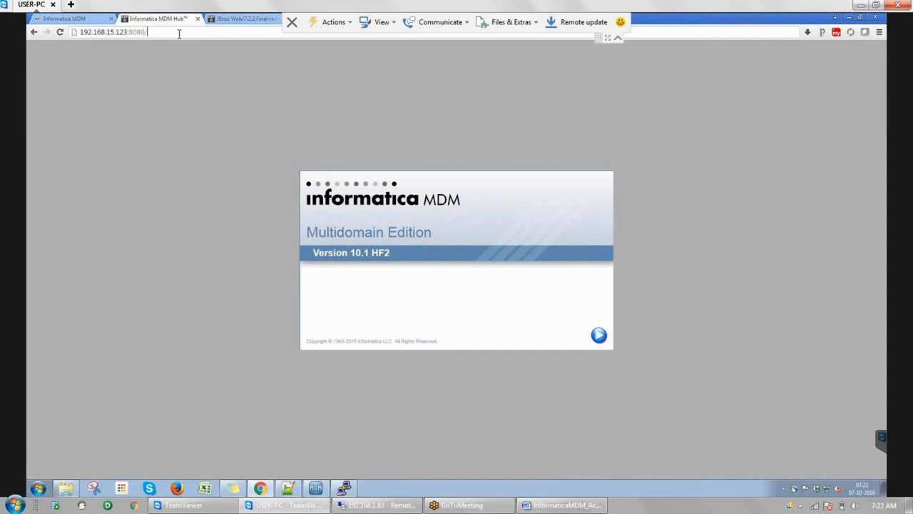
{"action": "type", "text": "bd"}
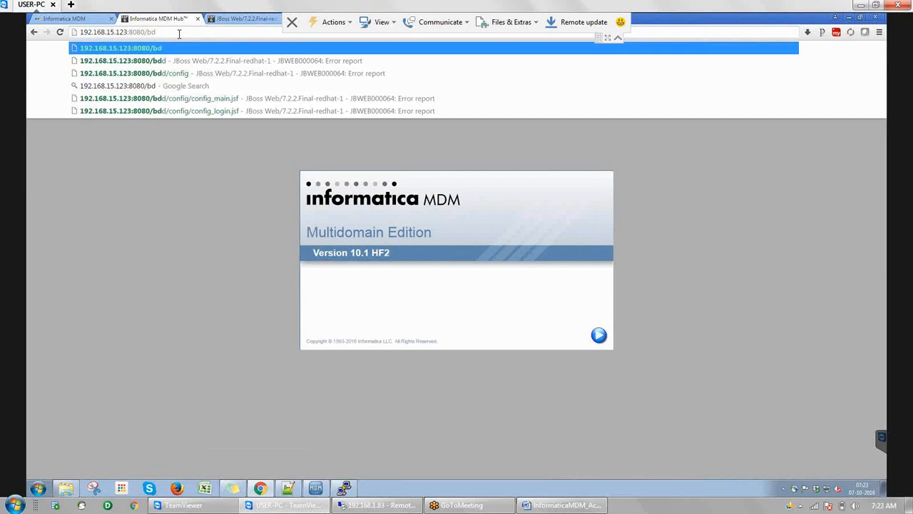
{"action": "type", "text": "d"}
{"action": "key", "text": "Return"}
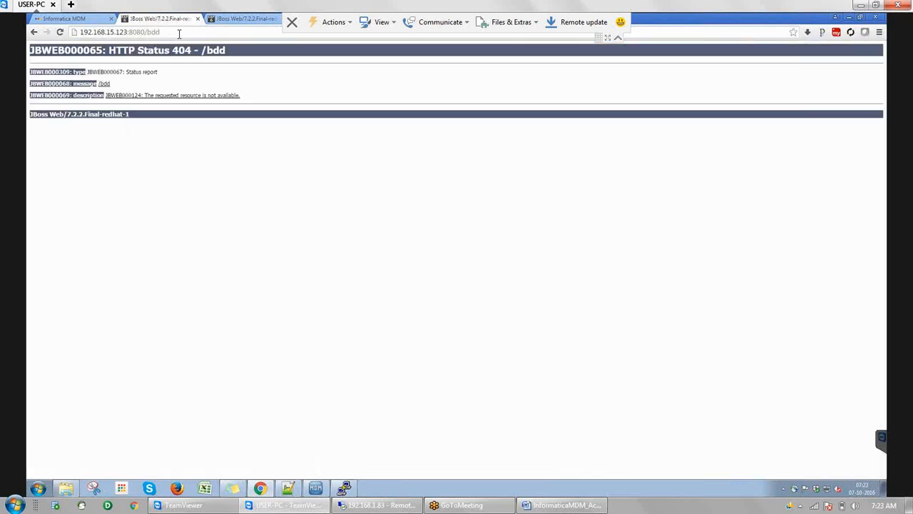
{"action": "key", "text": "alt+Tab"}
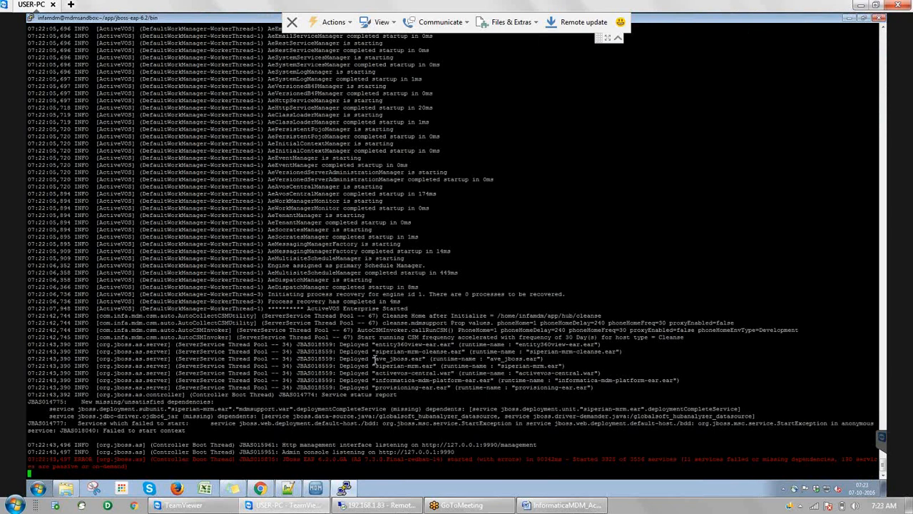
Review the JBoss startup errors in PuTTY, then return to Chrome's /bdd HTTP 404 page
{"action": "key", "text": "Return"}
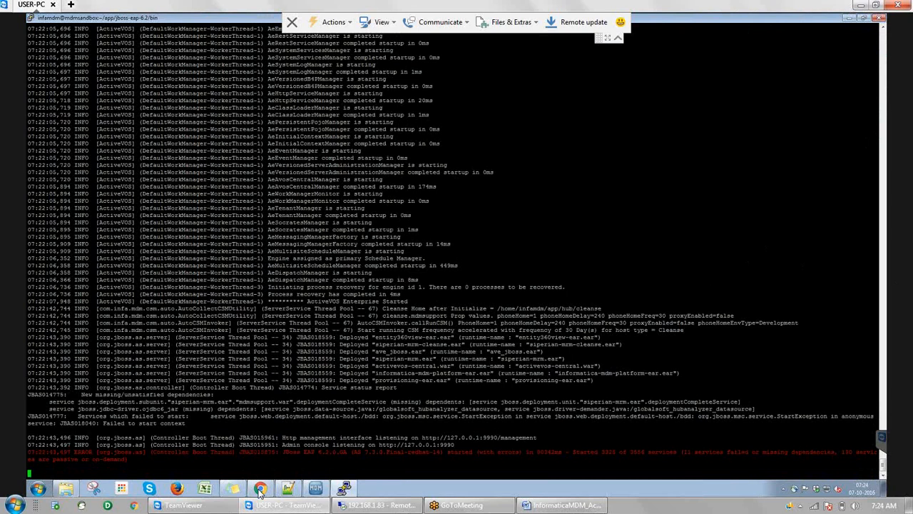
{"action": "left_click", "coordinate": [261, 490]}
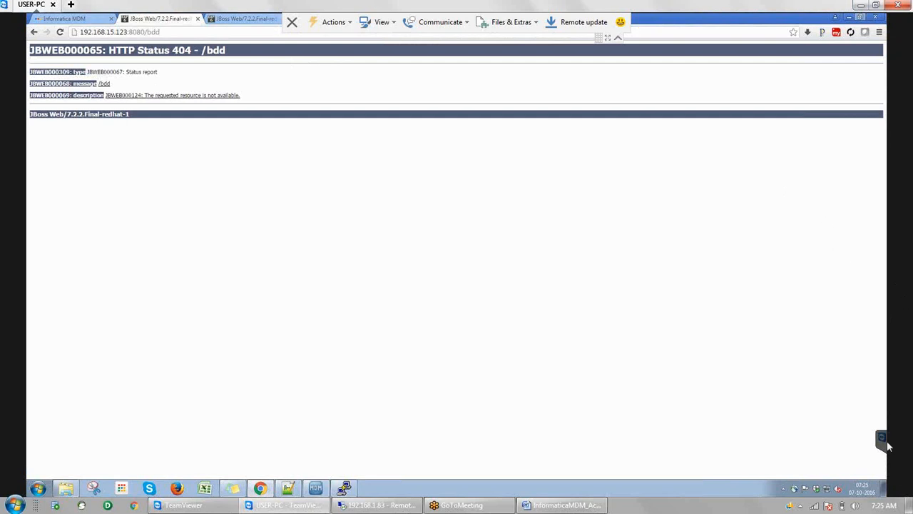
{"action": "left_click", "coordinate": [884, 506]}
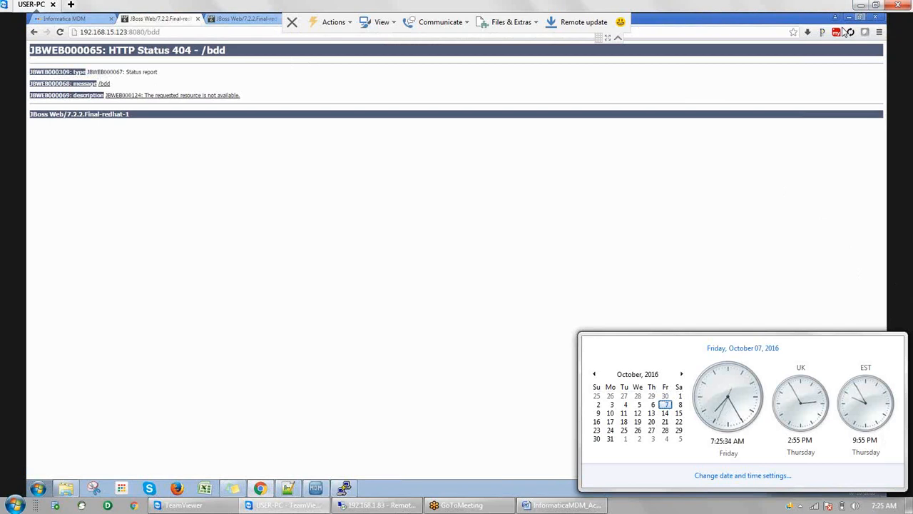
{"action": "left_click", "coordinate": [844, 33]}
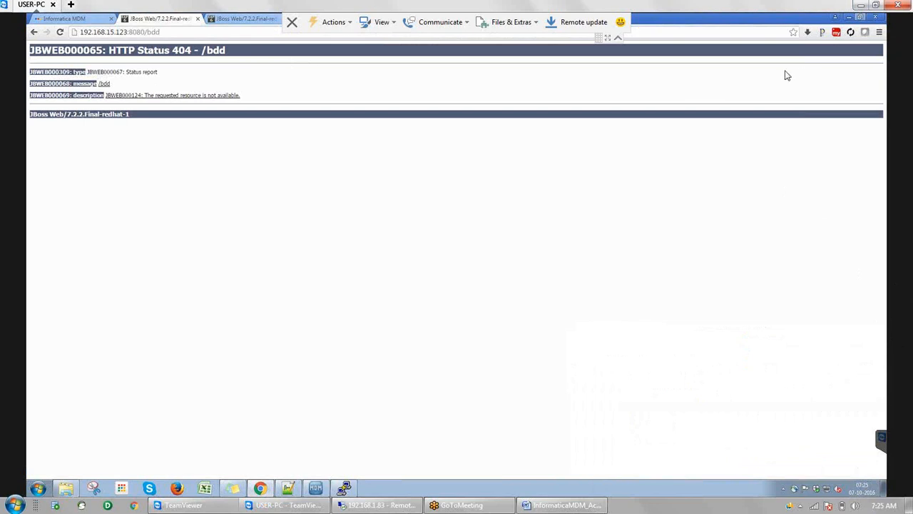